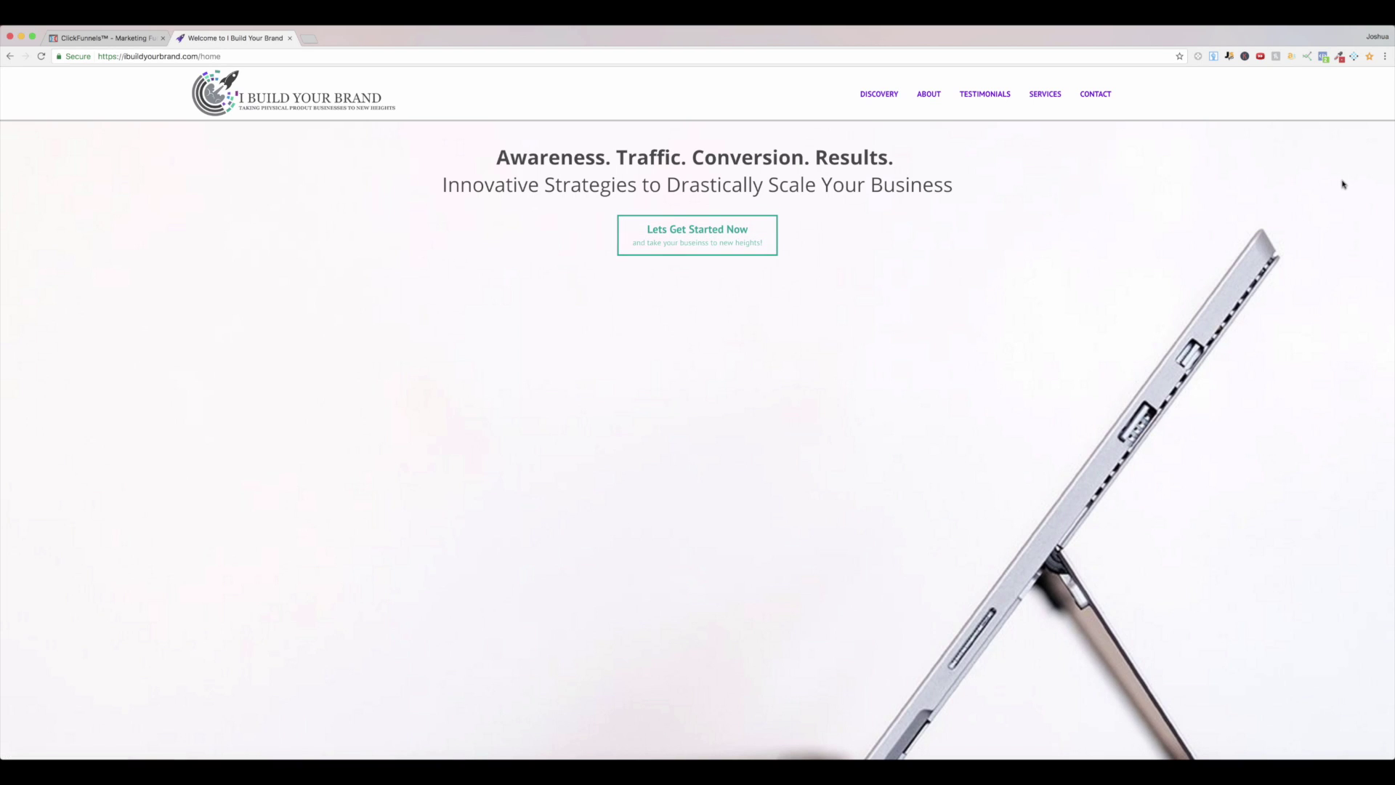
Step: Switch to the ClickFunnels funnel and open its Home Page in the page editor
scroll(998, 410, "down", 4)
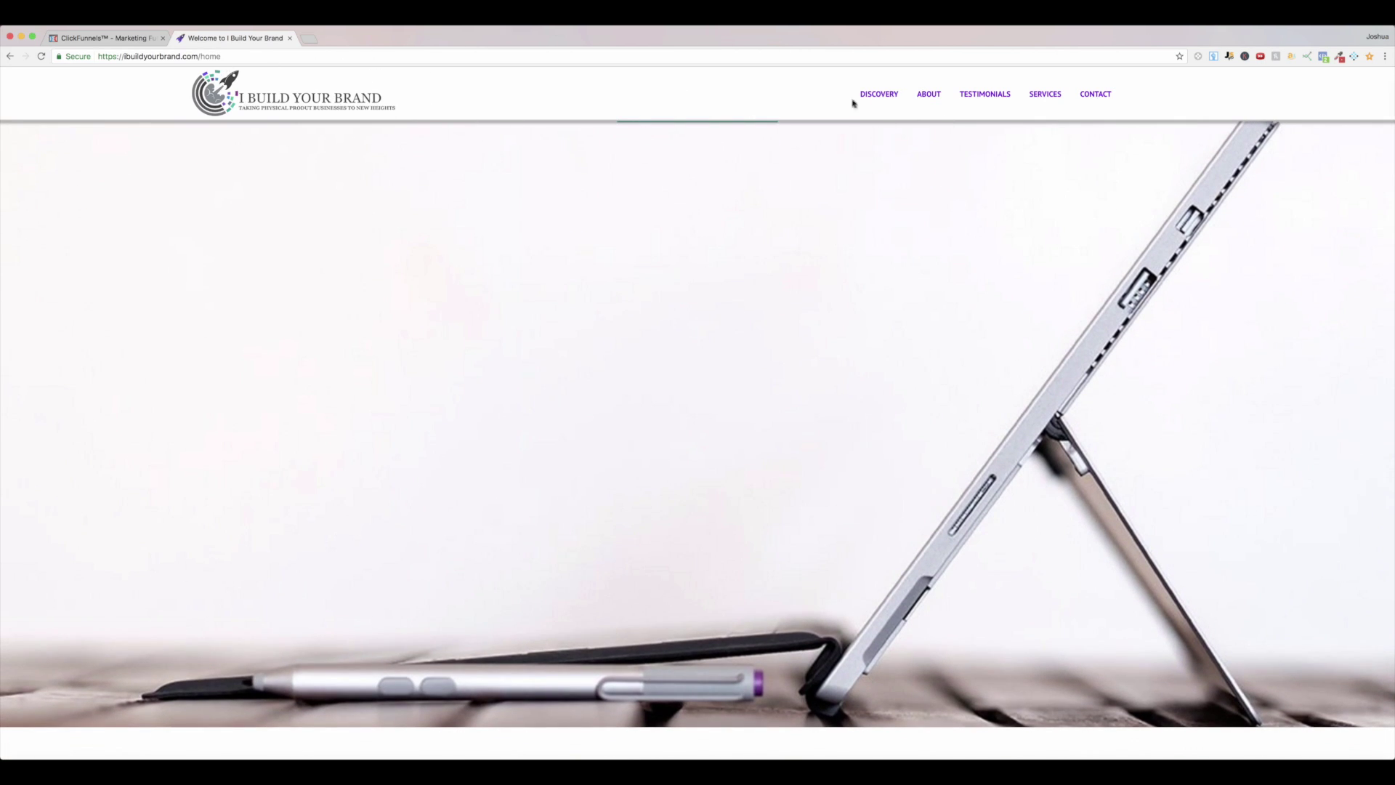
scroll(759, 191, "down", 1)
scroll(758, 191, "down", 2)
scroll(758, 191, "up", 3)
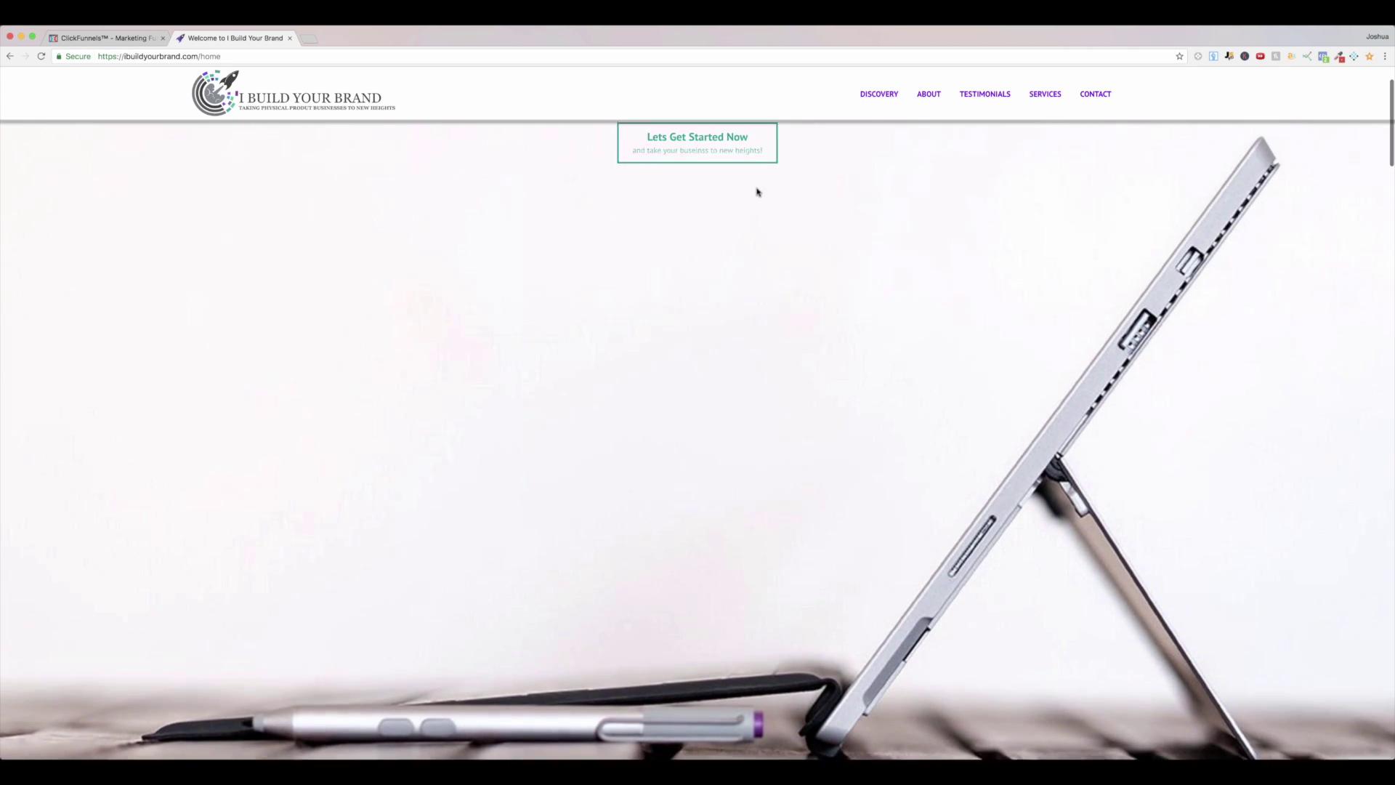
scroll(758, 191, "up", 2)
scroll(758, 191, "down", 3)
scroll(756, 193, "up", 3)
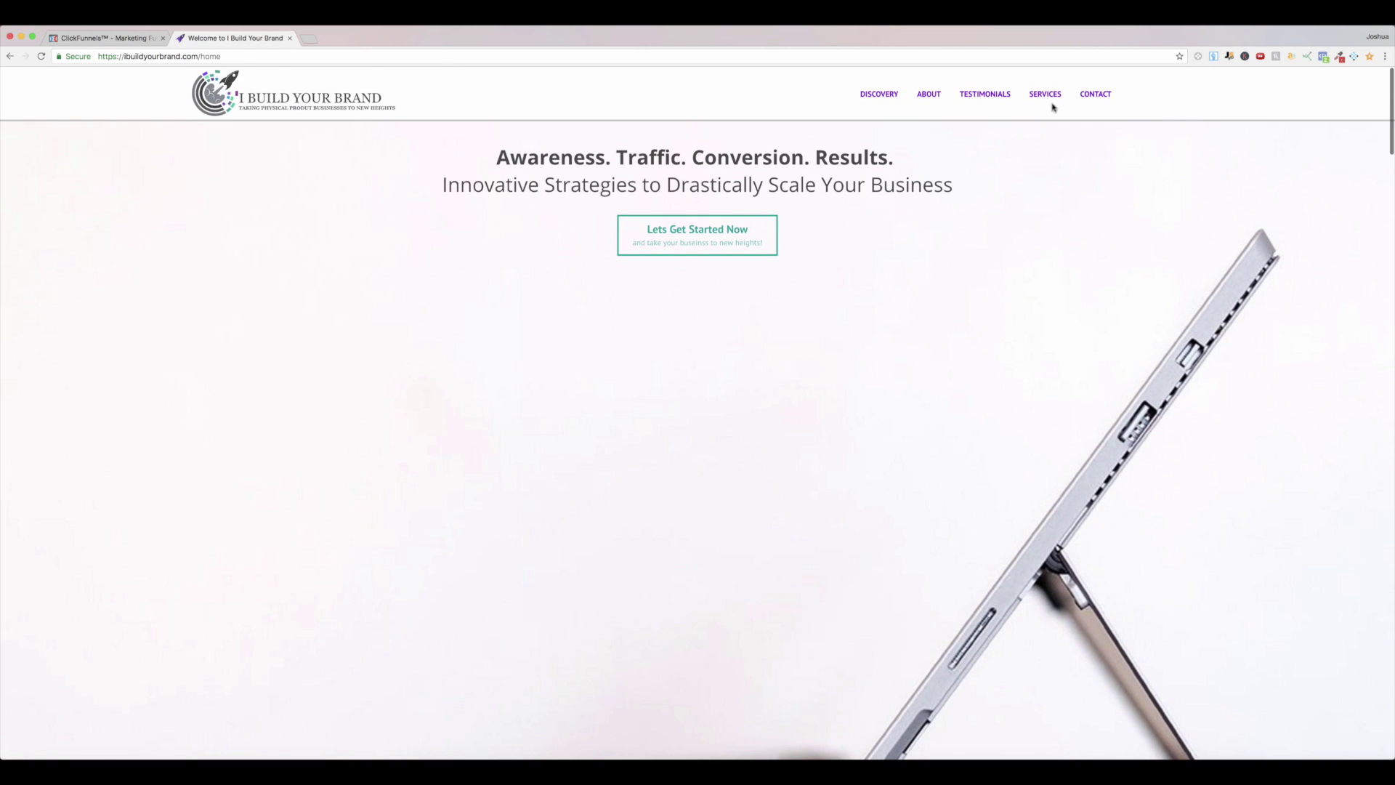
scroll(1003, 215, "down", 2)
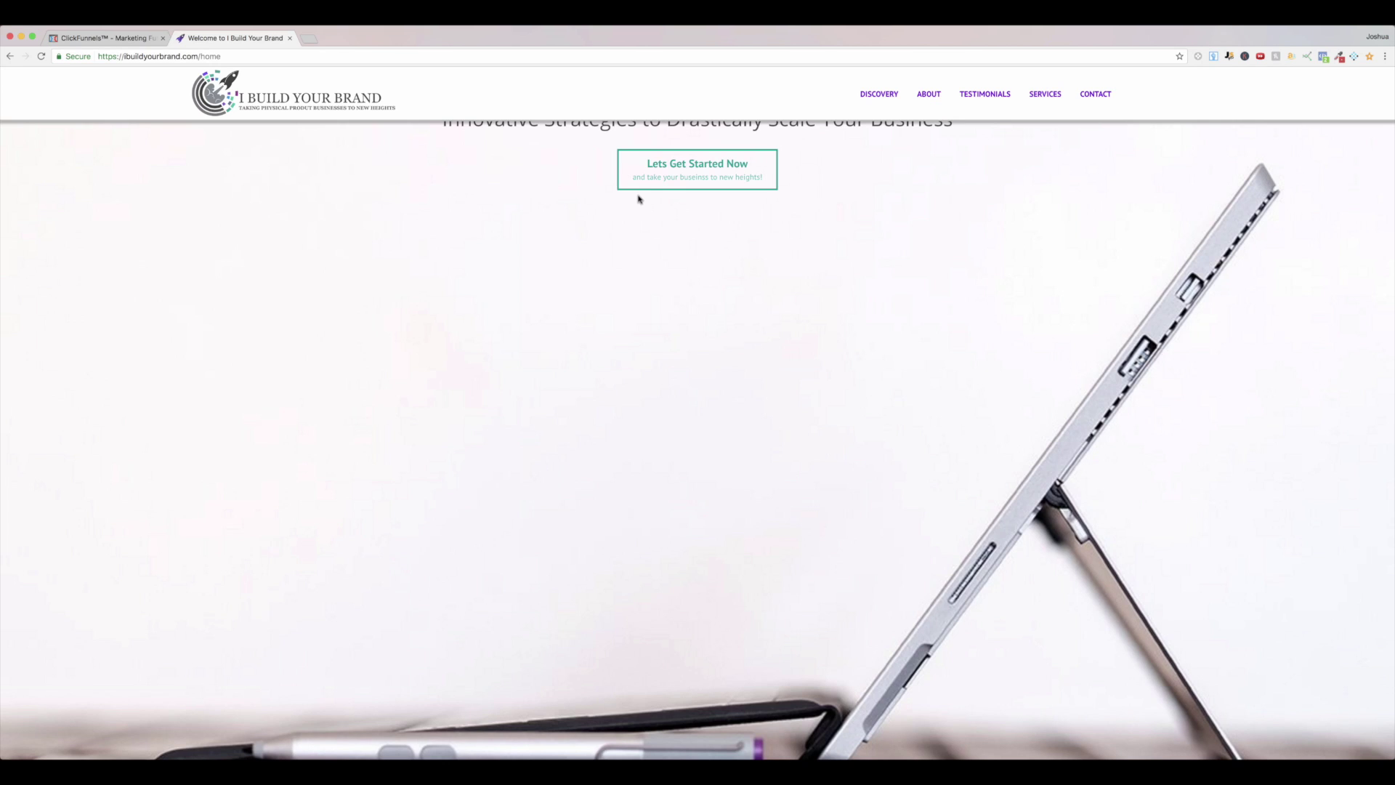
scroll(639, 198, "up", 2)
scroll(639, 195, "down", 3)
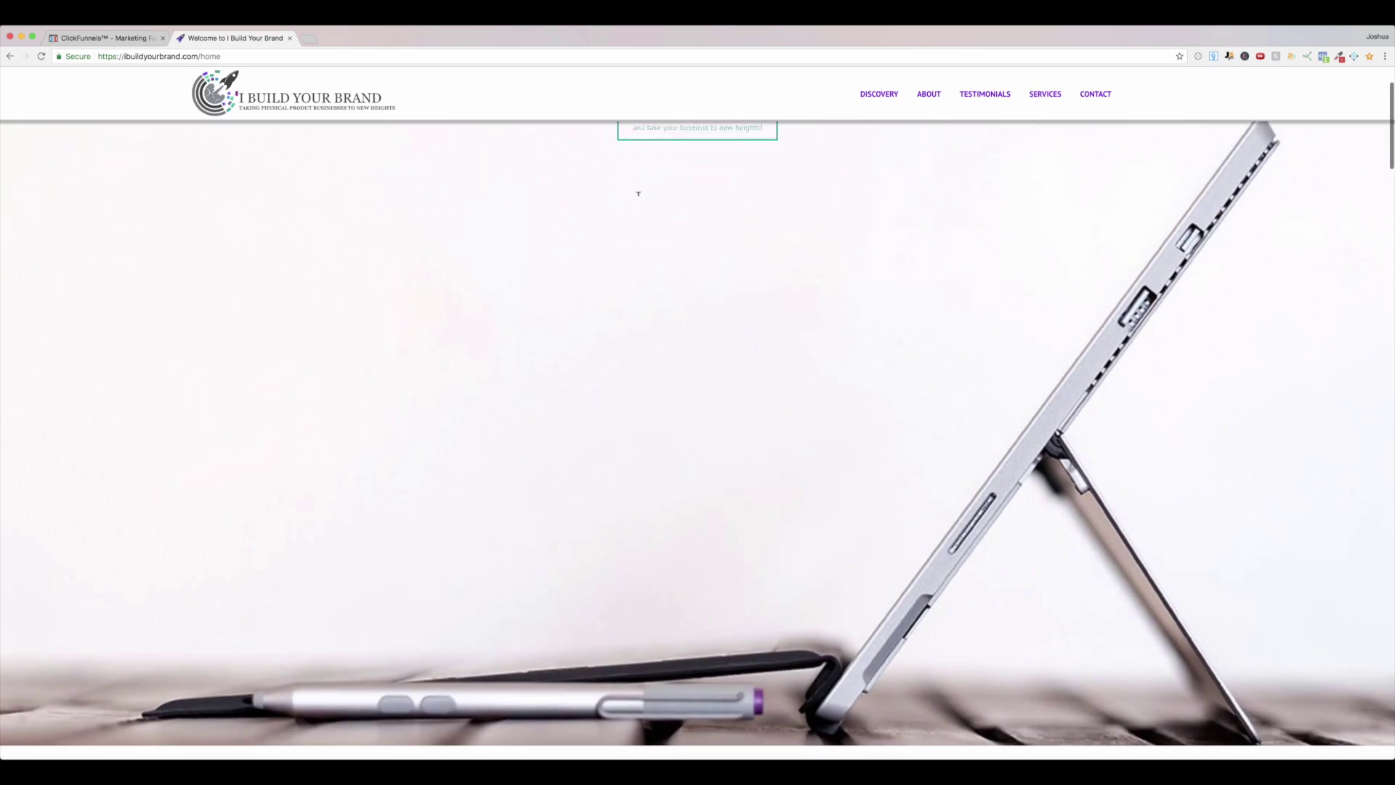
scroll(639, 194, "down", 1)
scroll(639, 193, "up", 1)
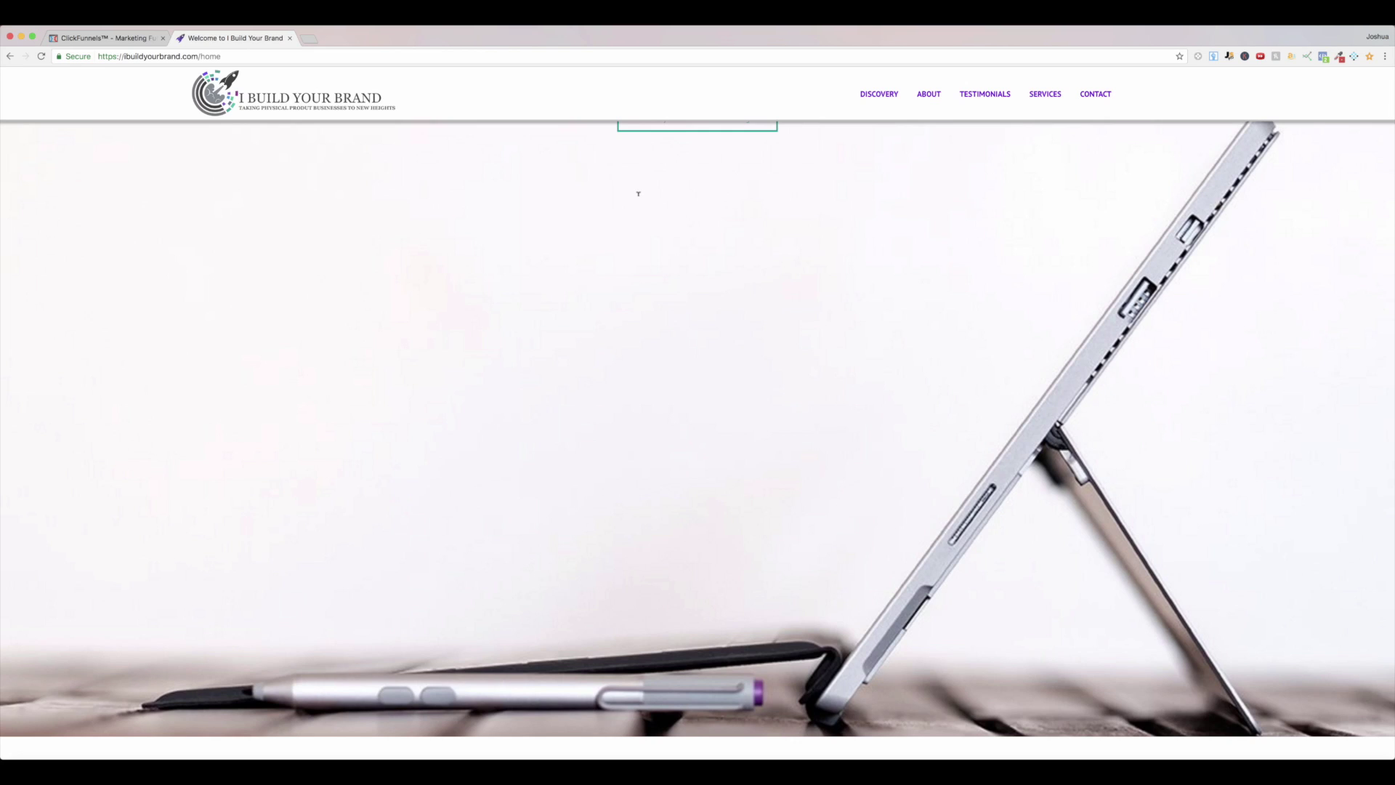
scroll(638, 194, "up", 1)
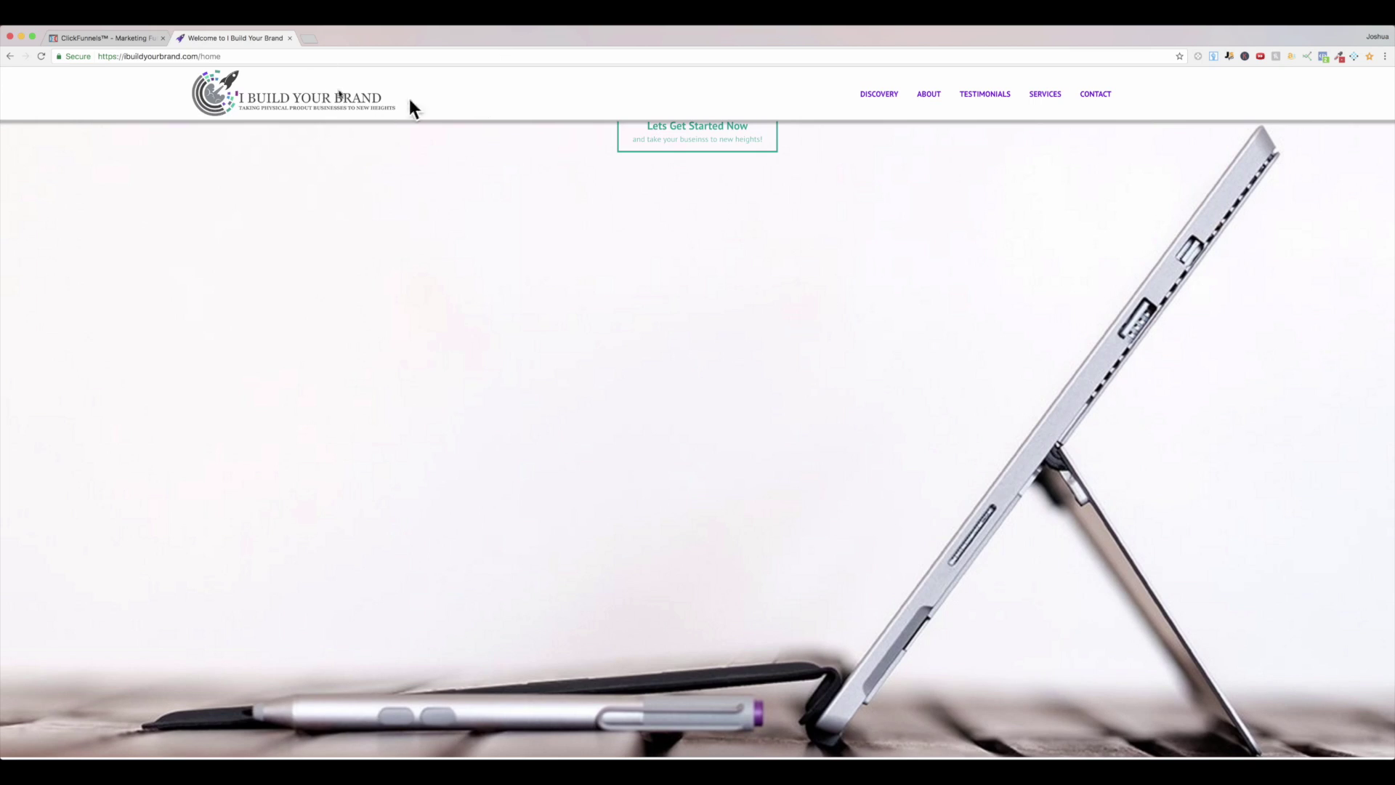
scroll(385, 119, "down", 2)
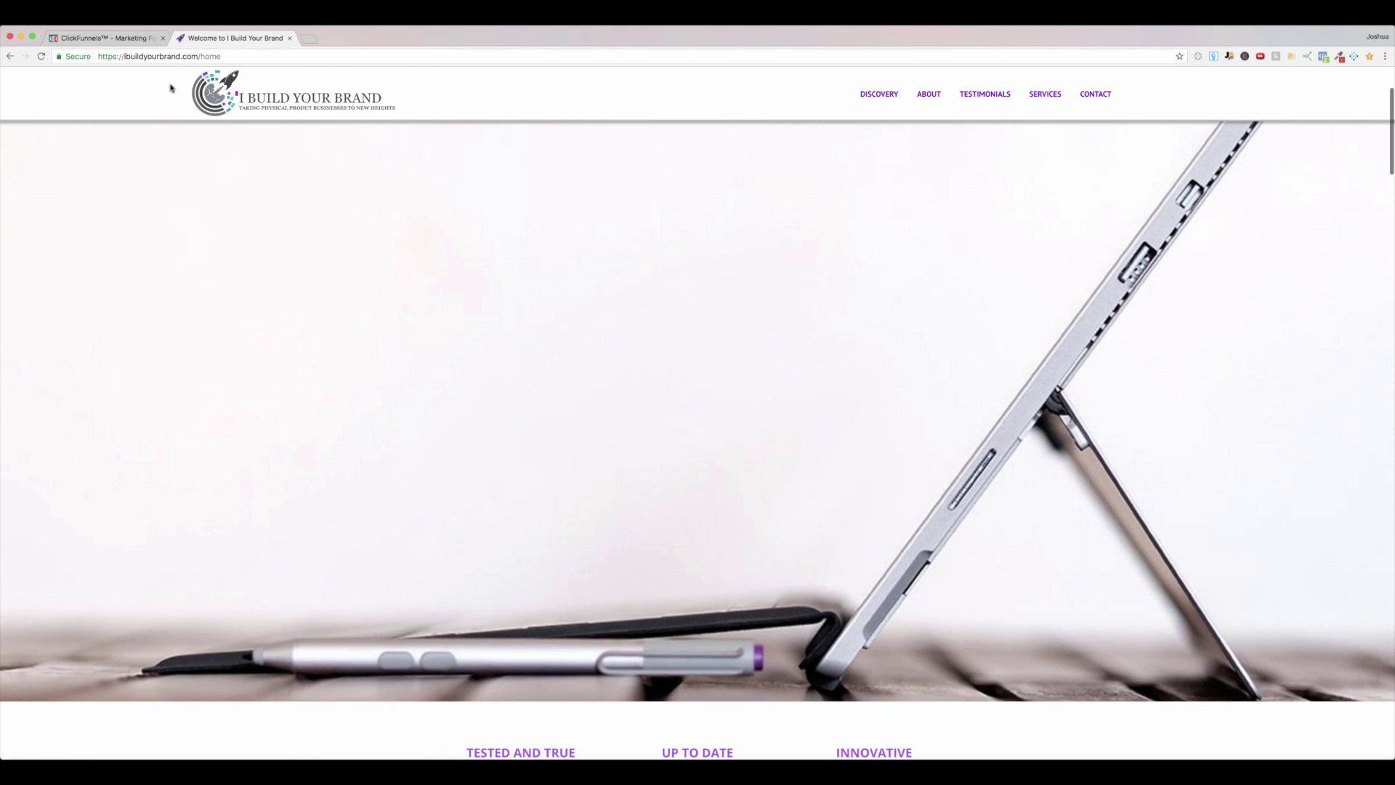
scroll(714, 125, "up", 2)
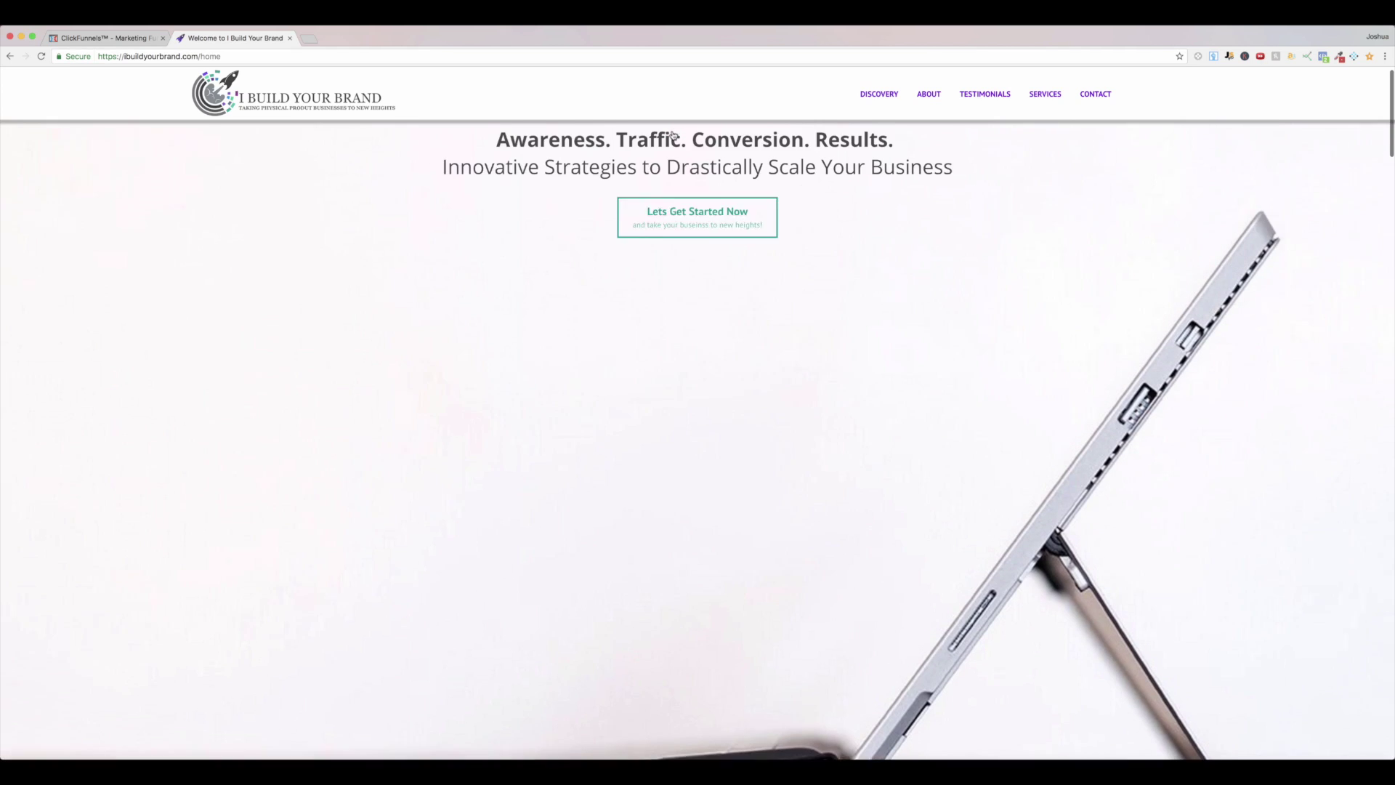
scroll(469, 166, "down", 1)
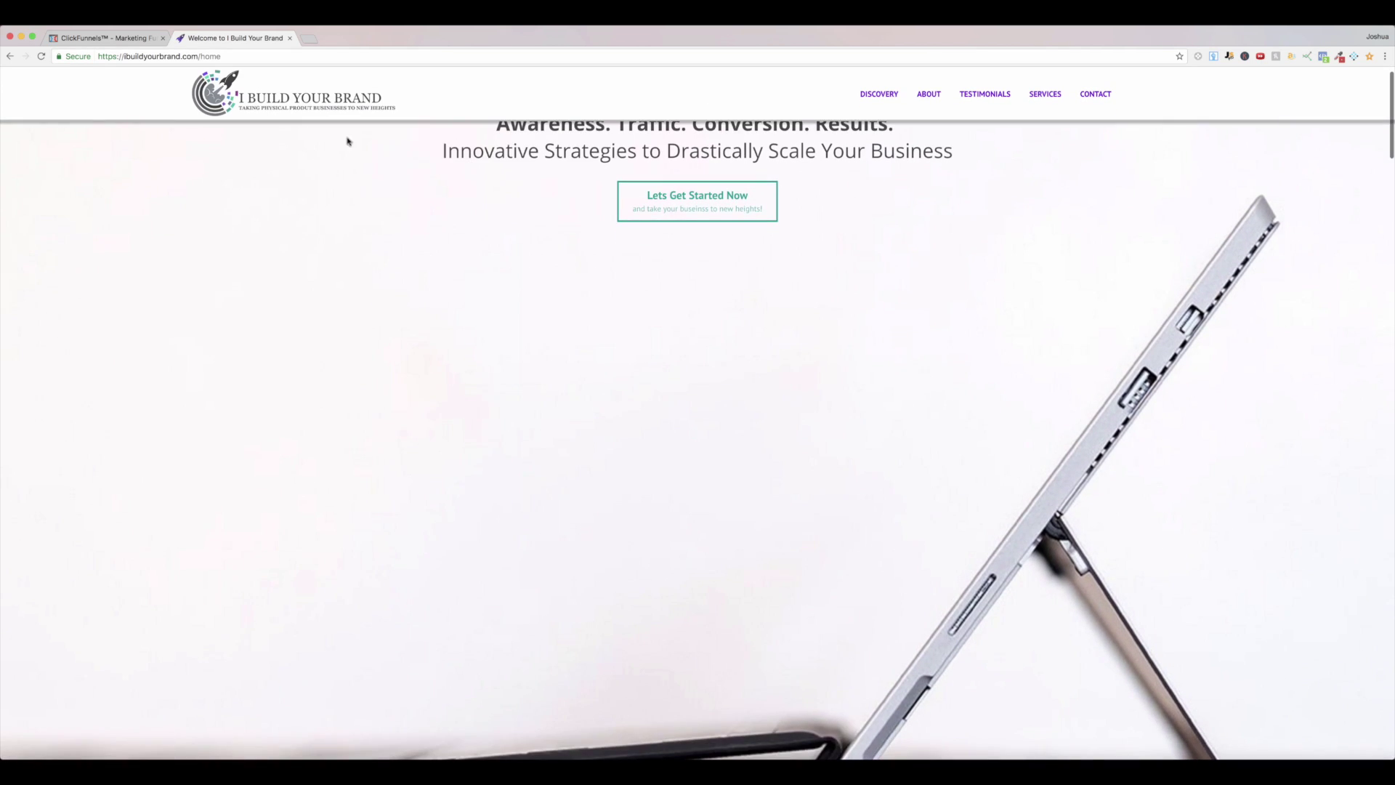
left_click(138, 41)
left_click(116, 38)
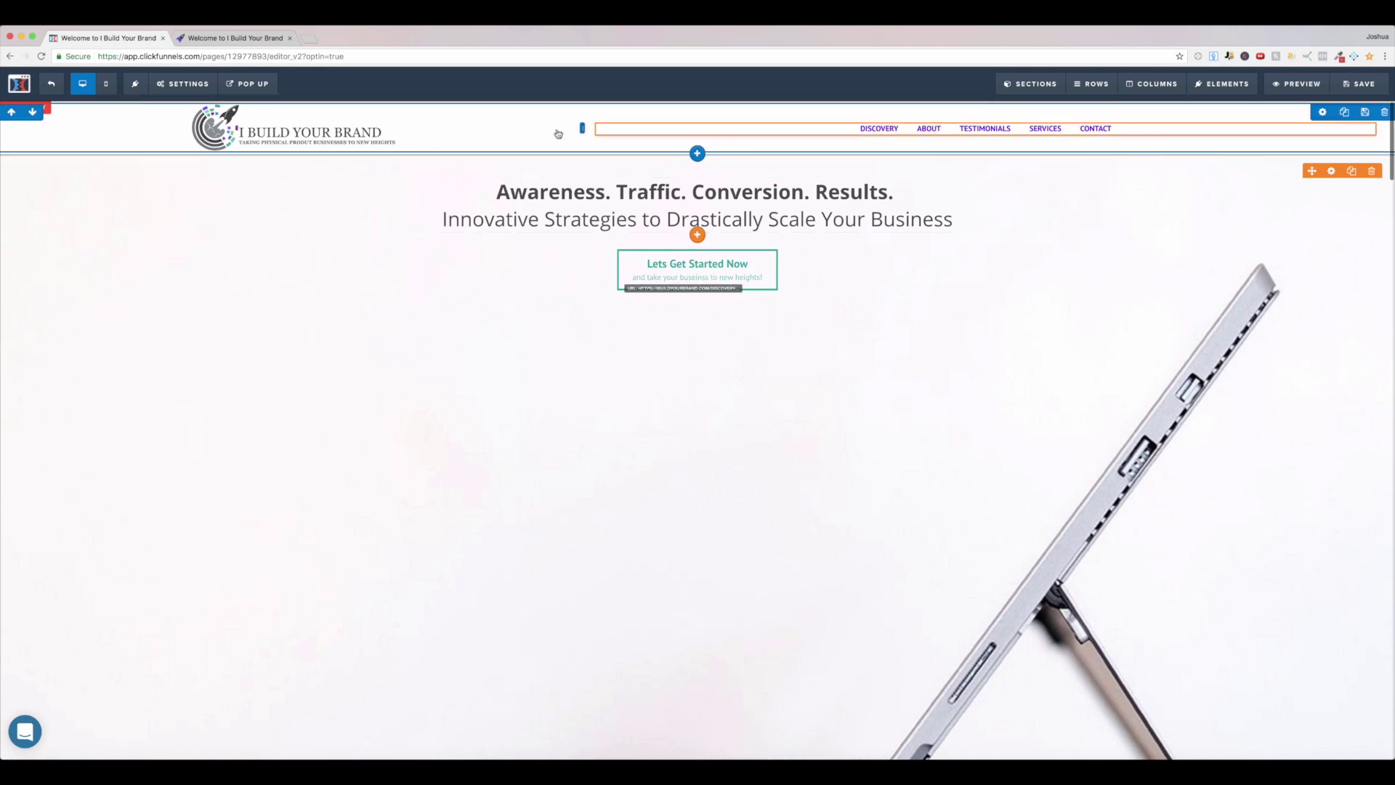
Step: Scroll the editor to review the Home Page header, headline and call-to-action
scroll(392, 211, "down", 2)
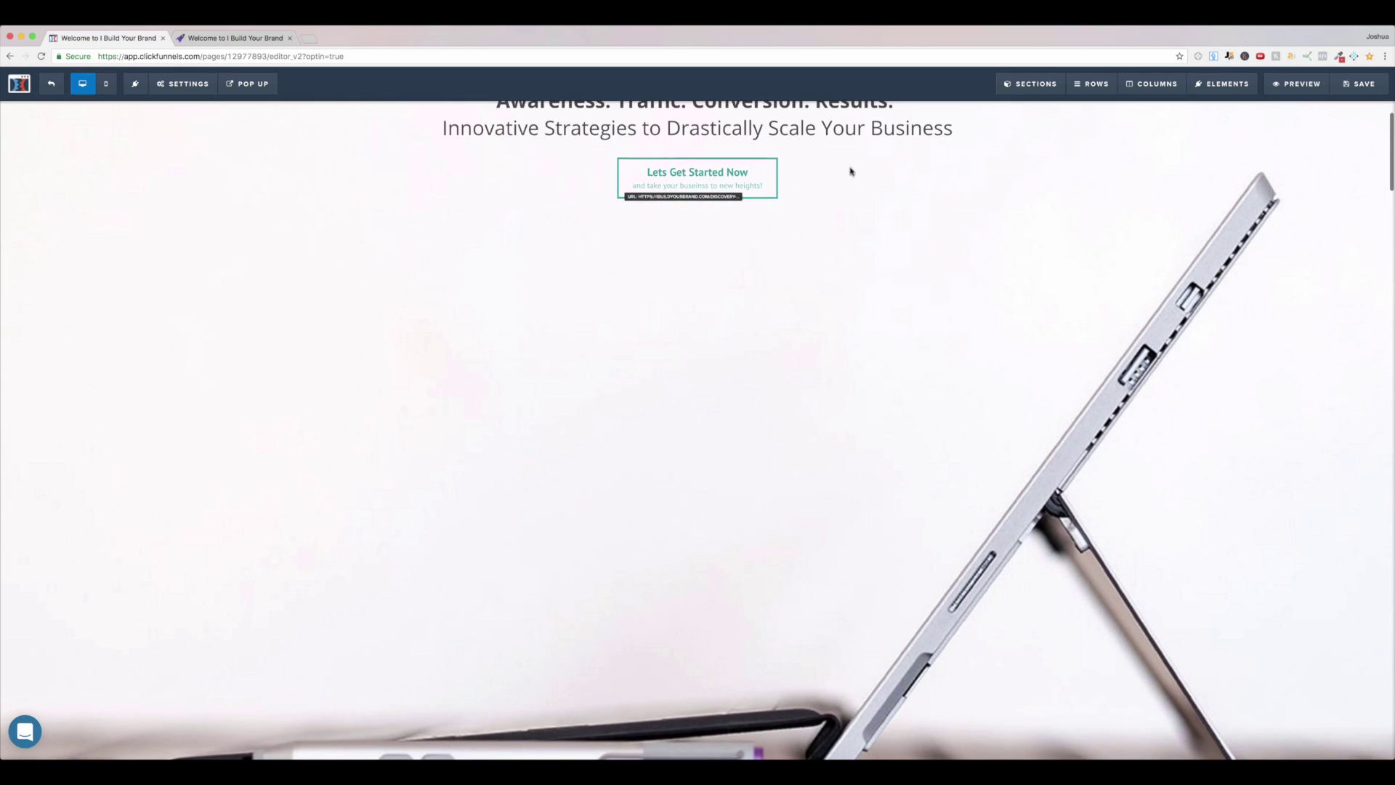
scroll(399, 218, "up", 2)
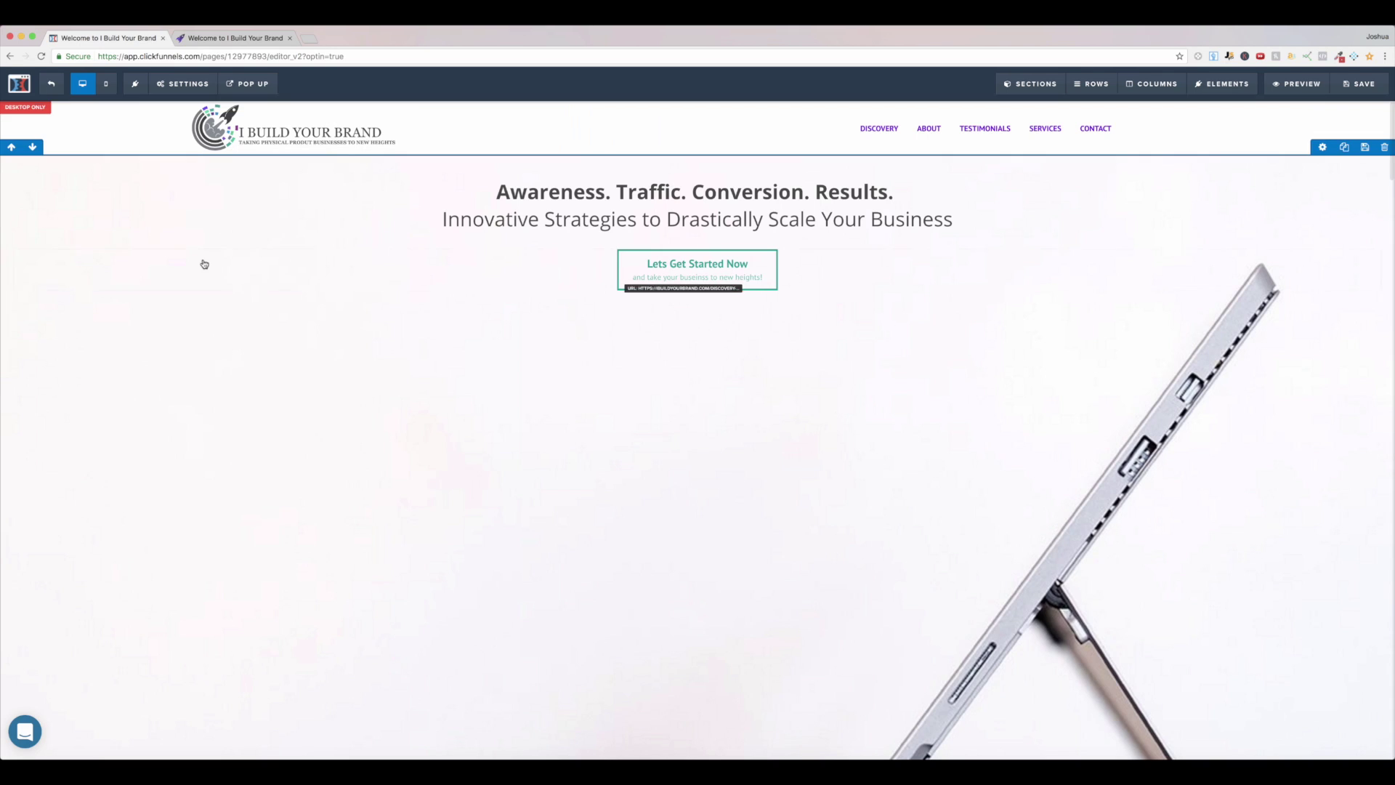
scroll(286, 290, "down", 3)
scroll(286, 290, "up", 3)
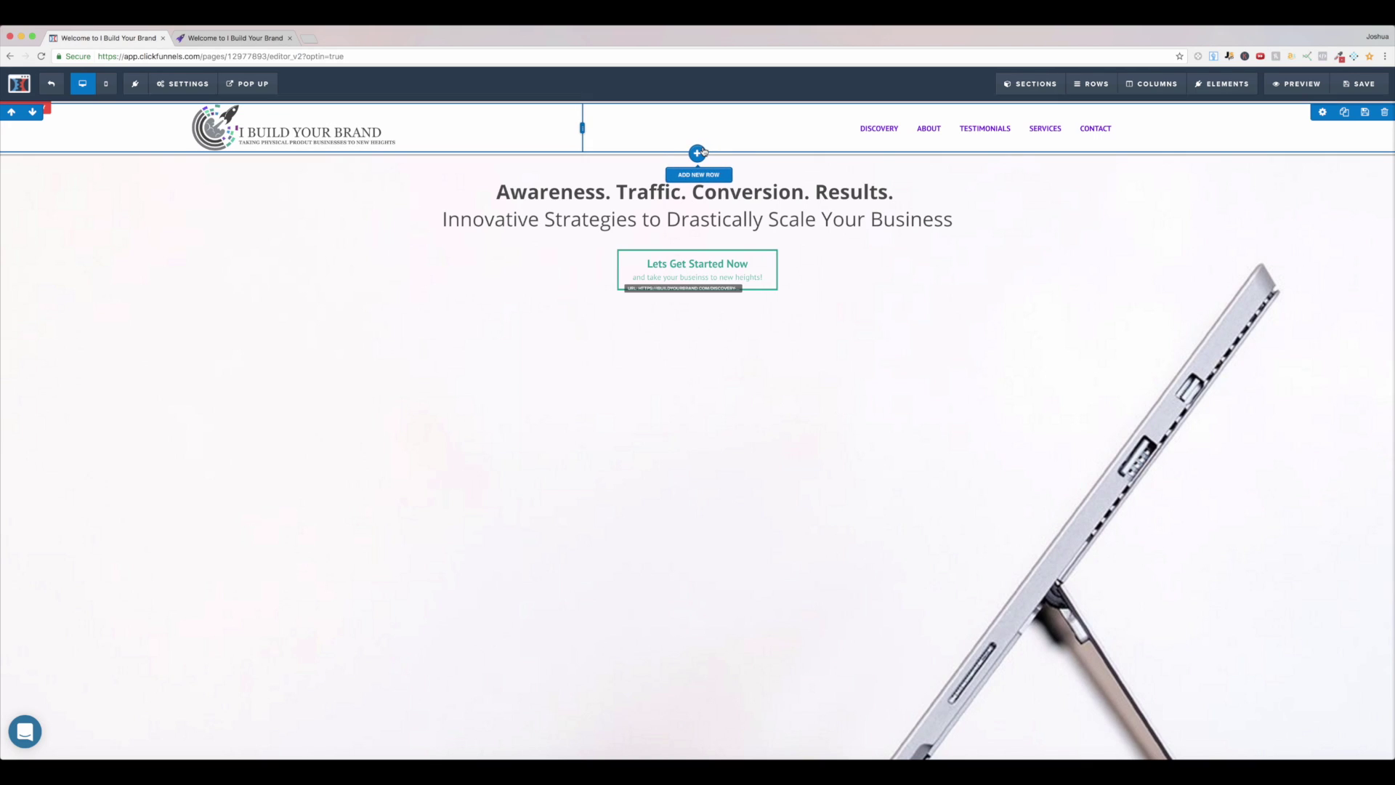
left_click(698, 153)
left_click(1258, 152)
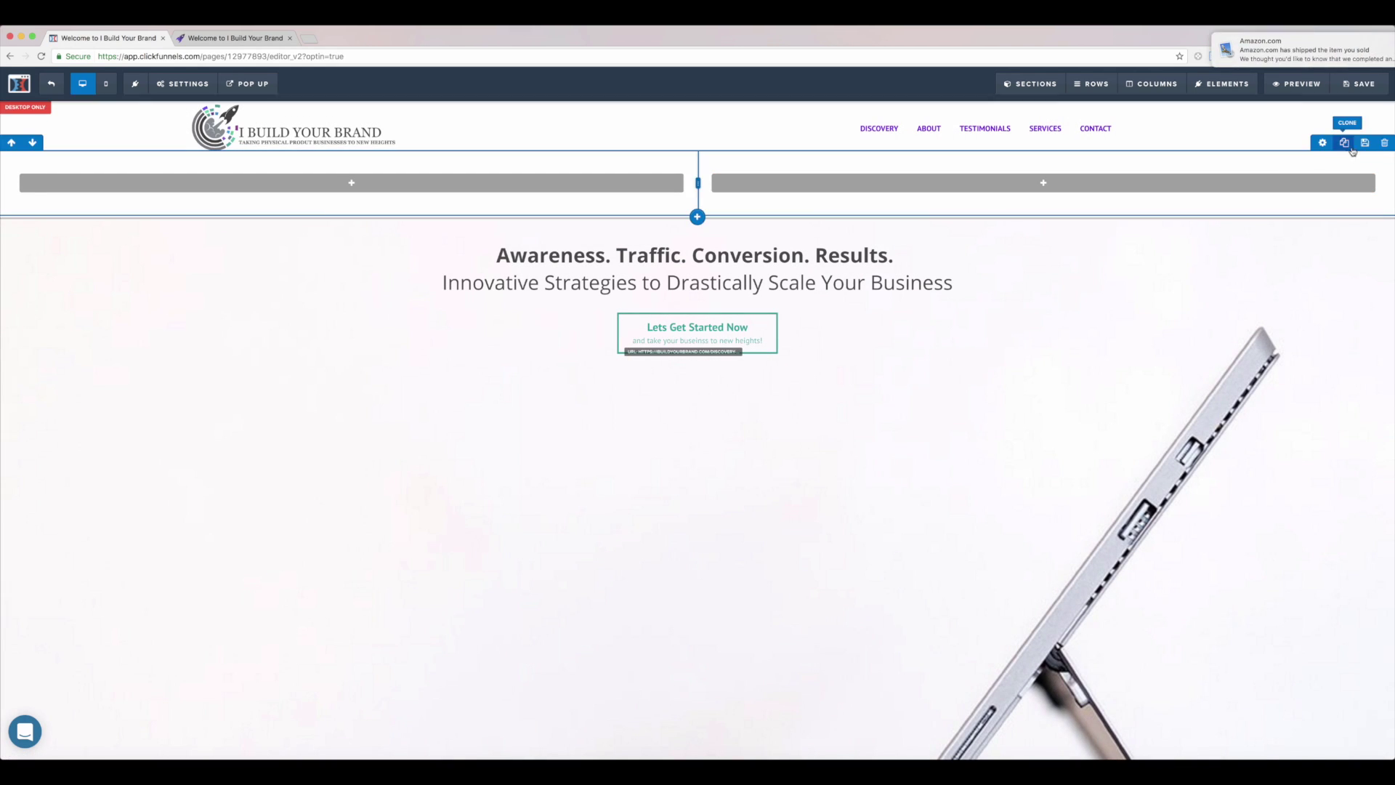
left_click(1376, 147)
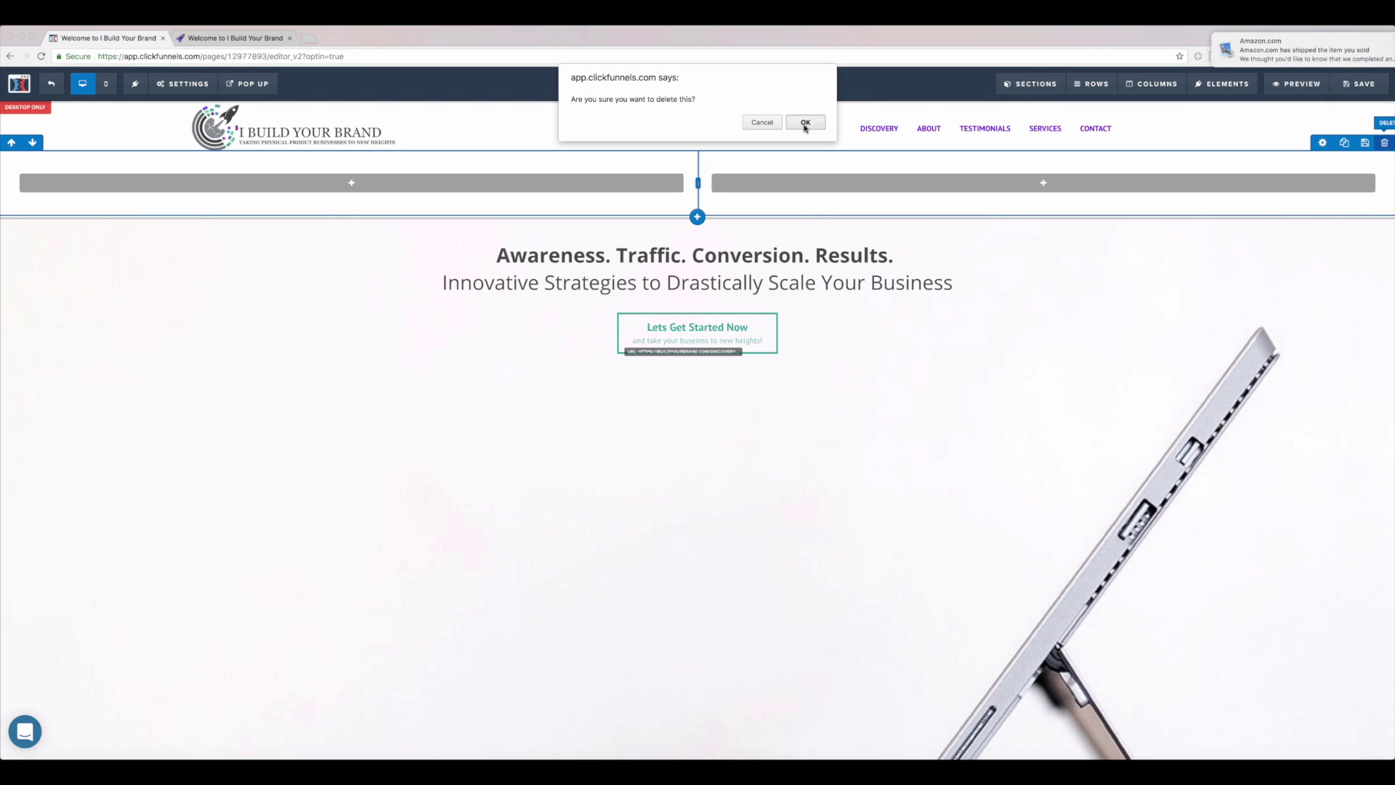
left_click(807, 124)
scroll(725, 389, "down", 10)
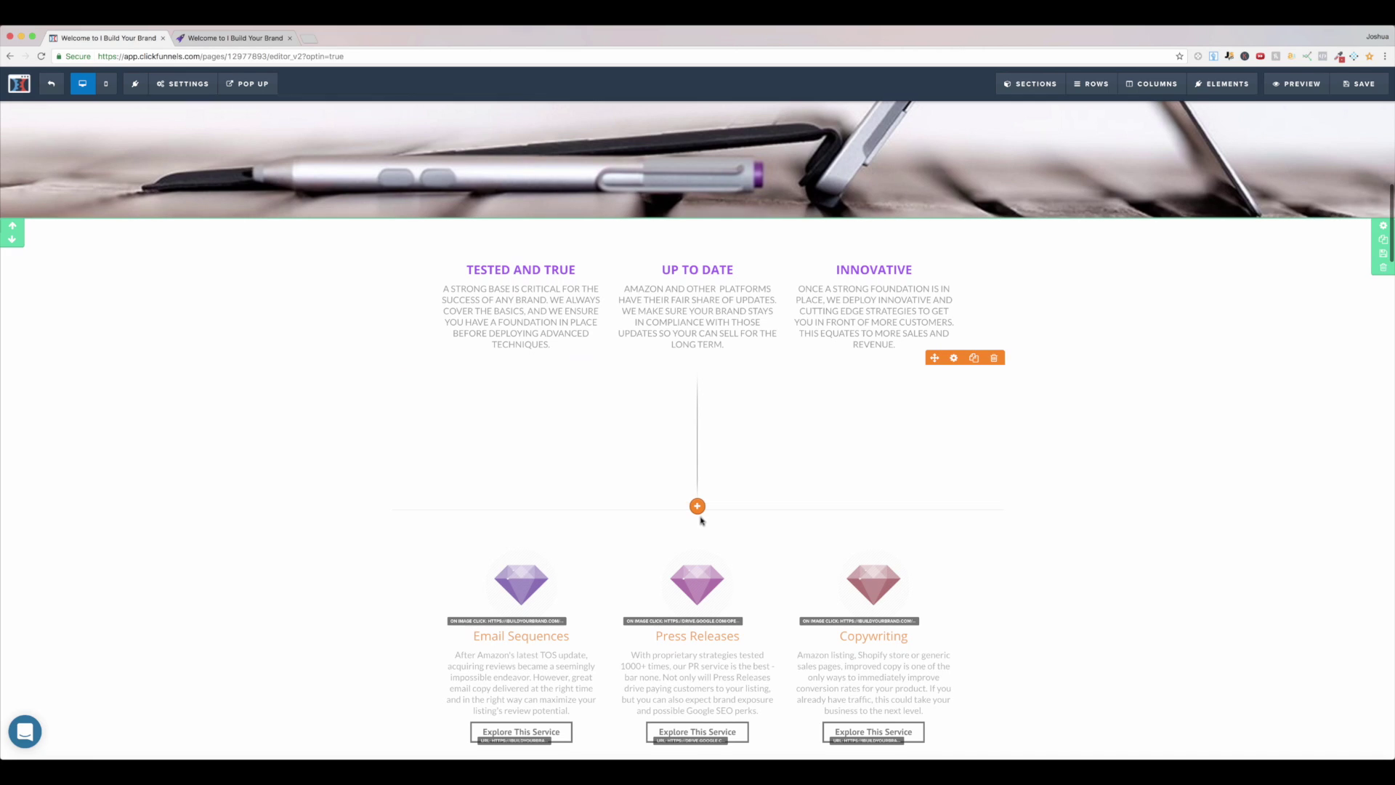
left_click(699, 519)
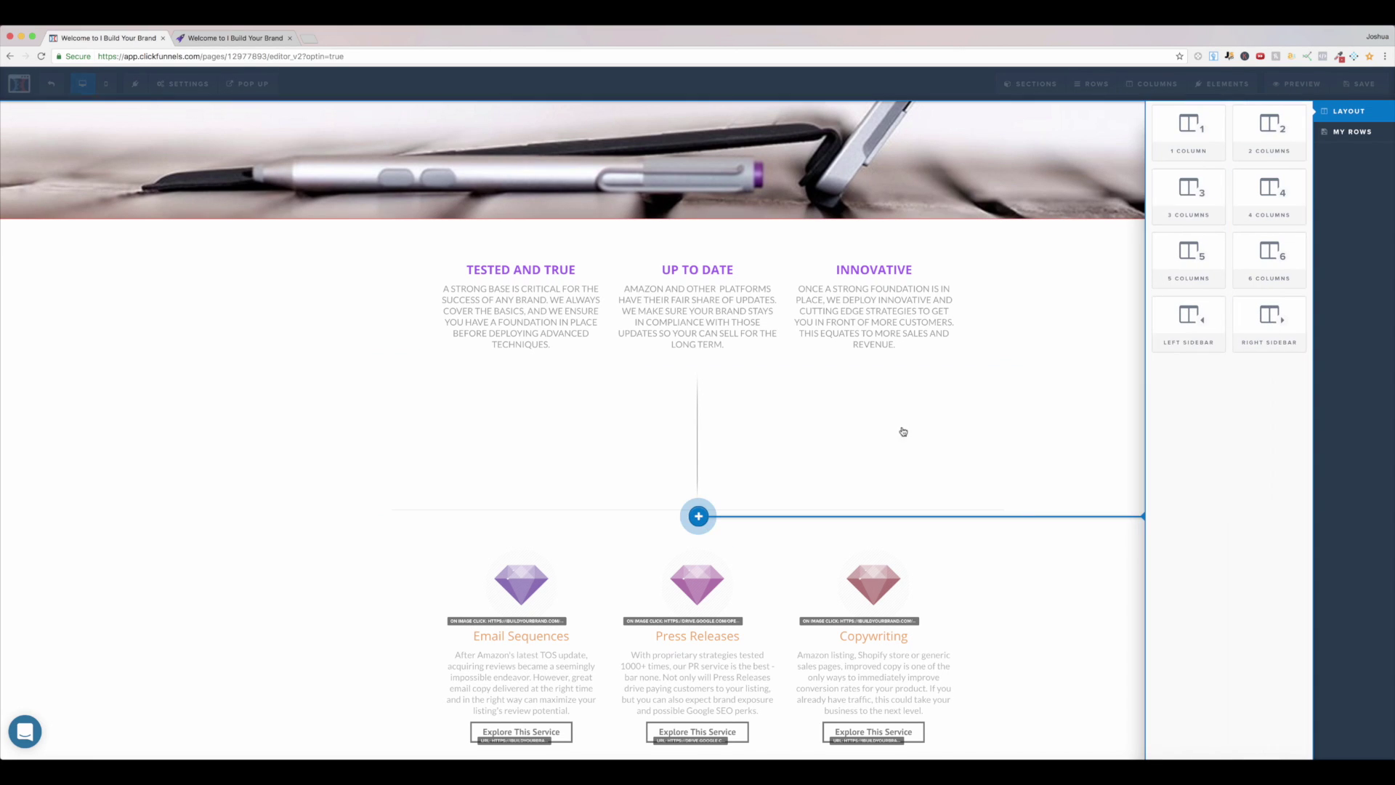
left_click(1250, 138)
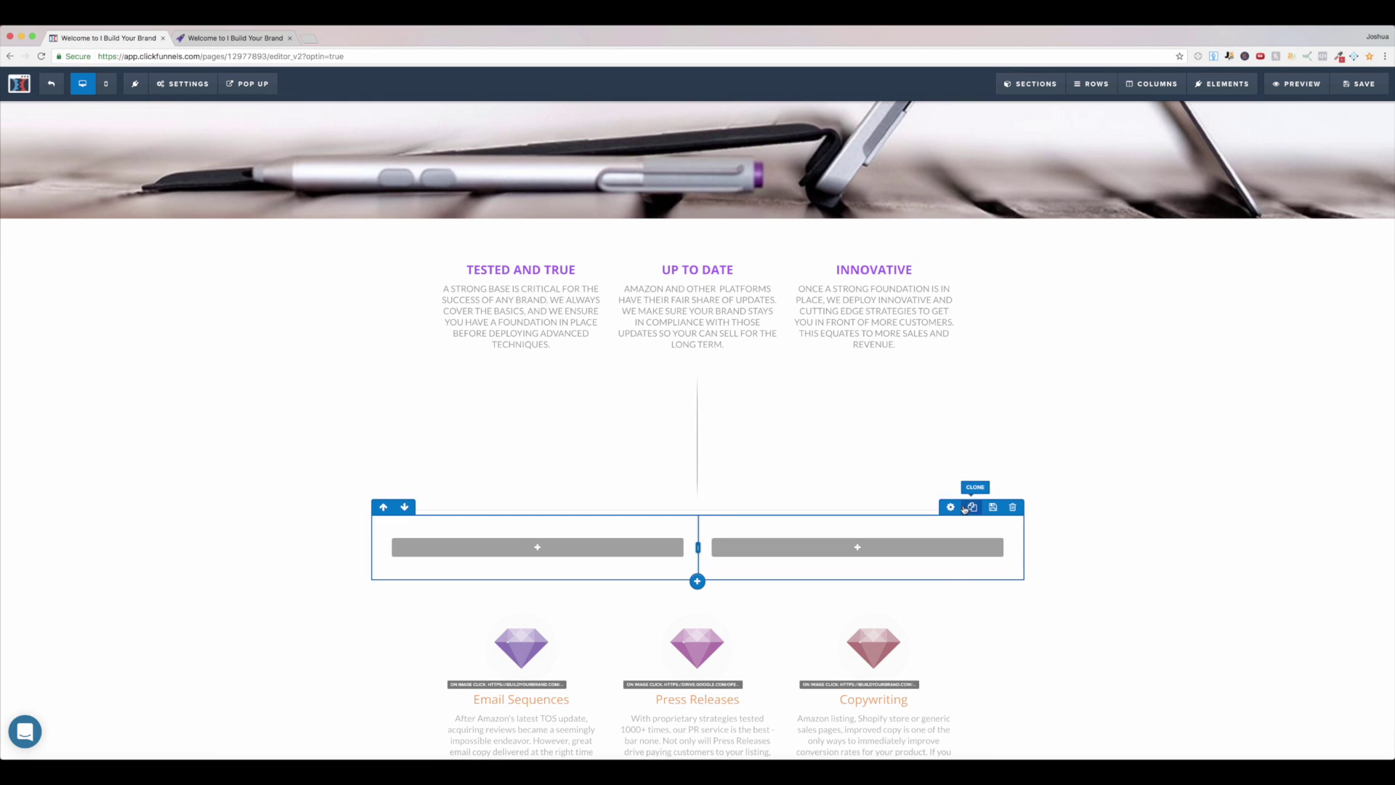
scroll(588, 533, "up", 15)
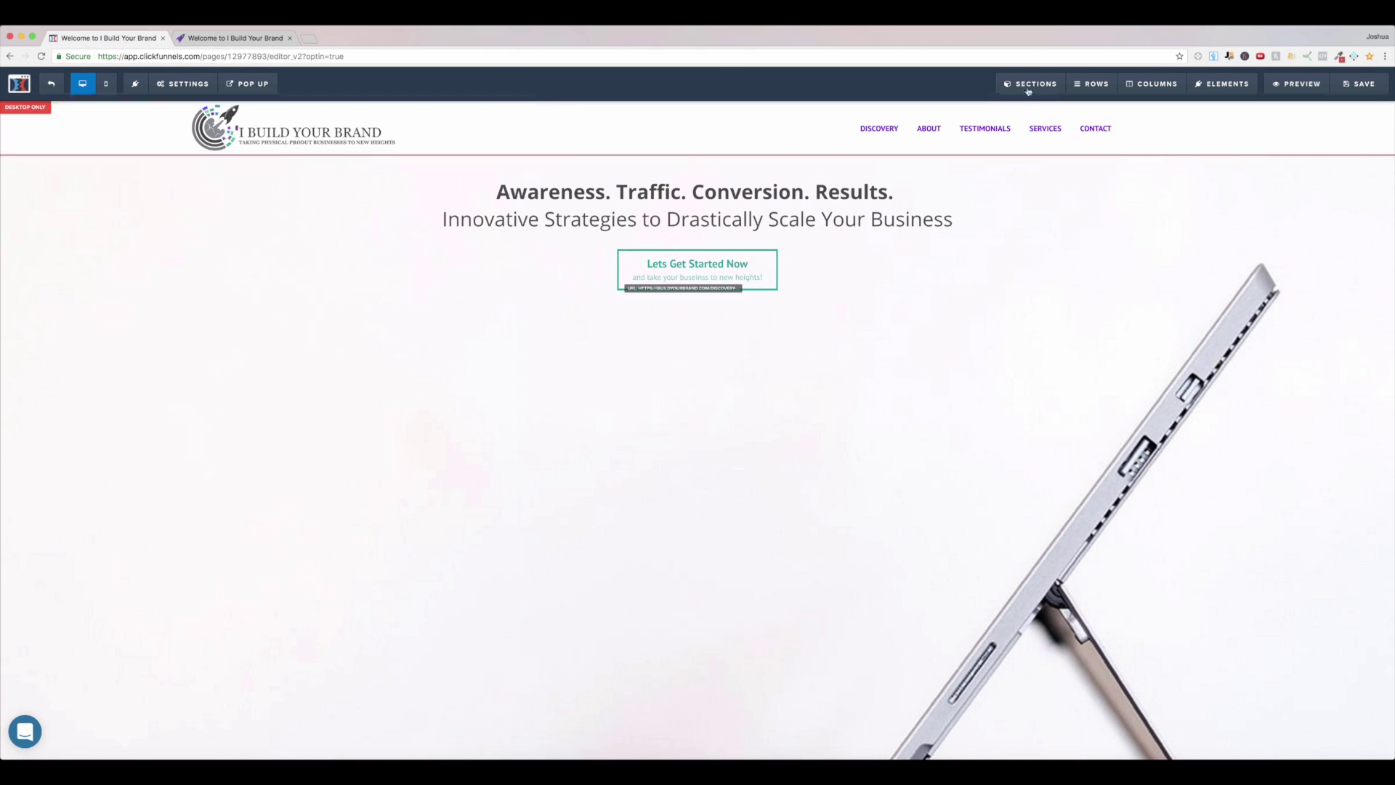
scroll(1288, 129, "down", 15)
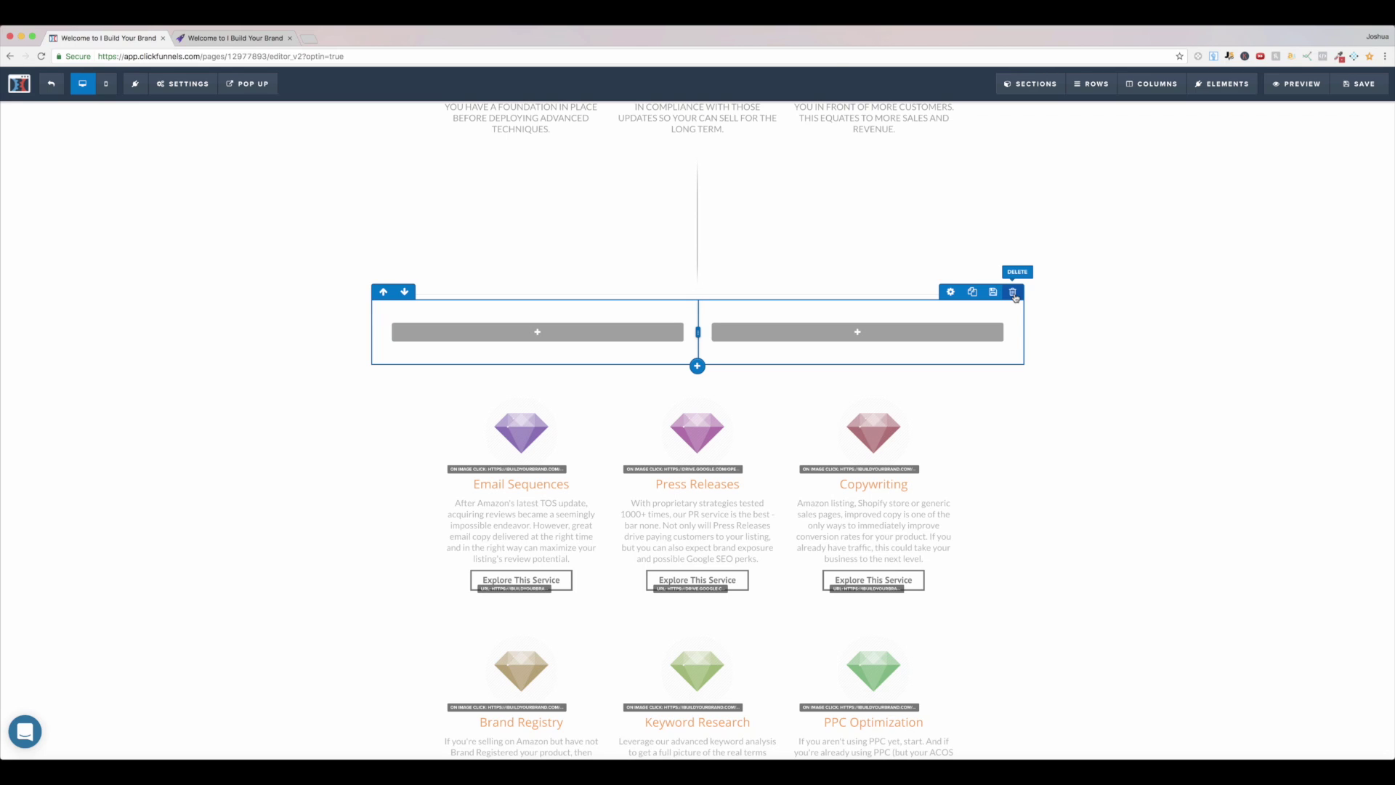
left_click(1012, 291)
left_click(807, 123)
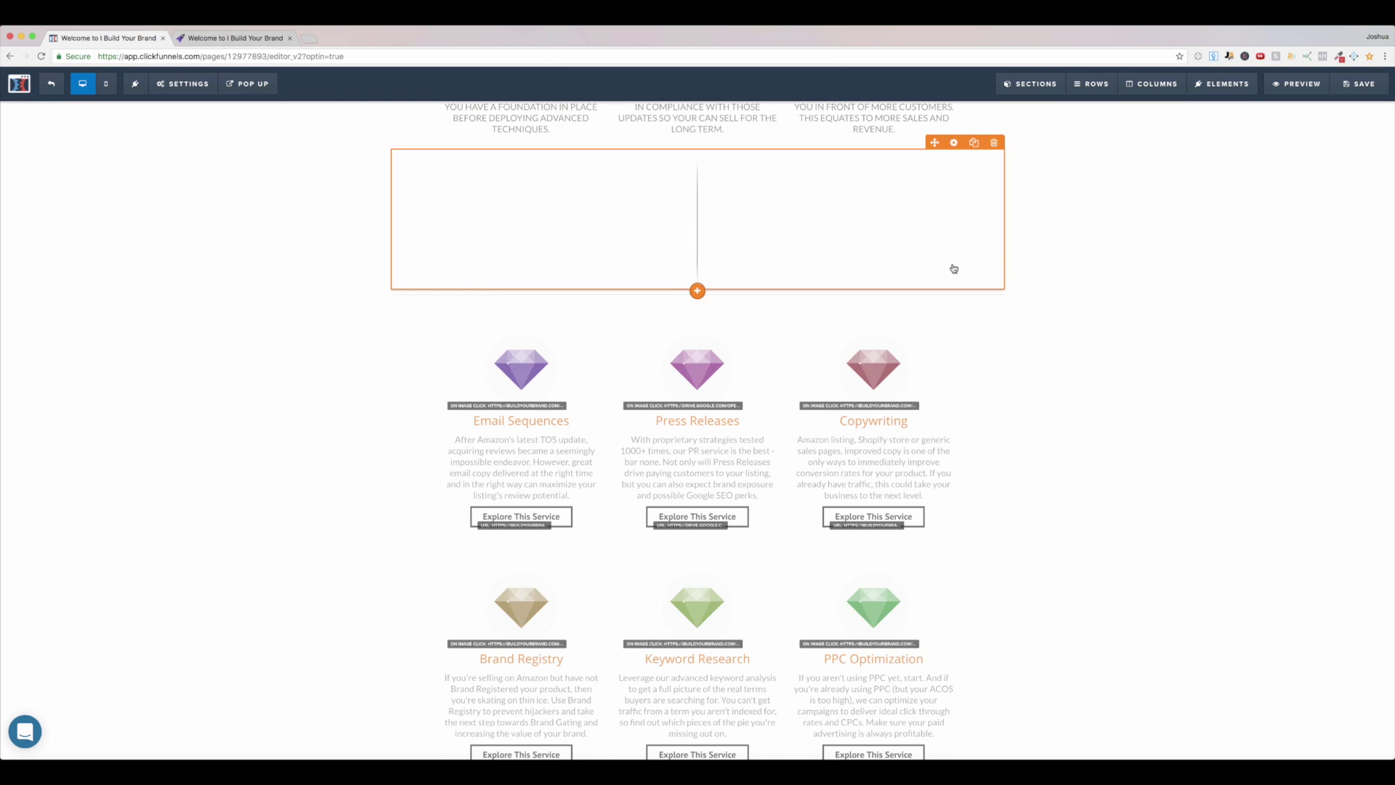
scroll(942, 278, "up", 15)
scroll(956, 243, "down", 1)
scroll(956, 249, "up", 1)
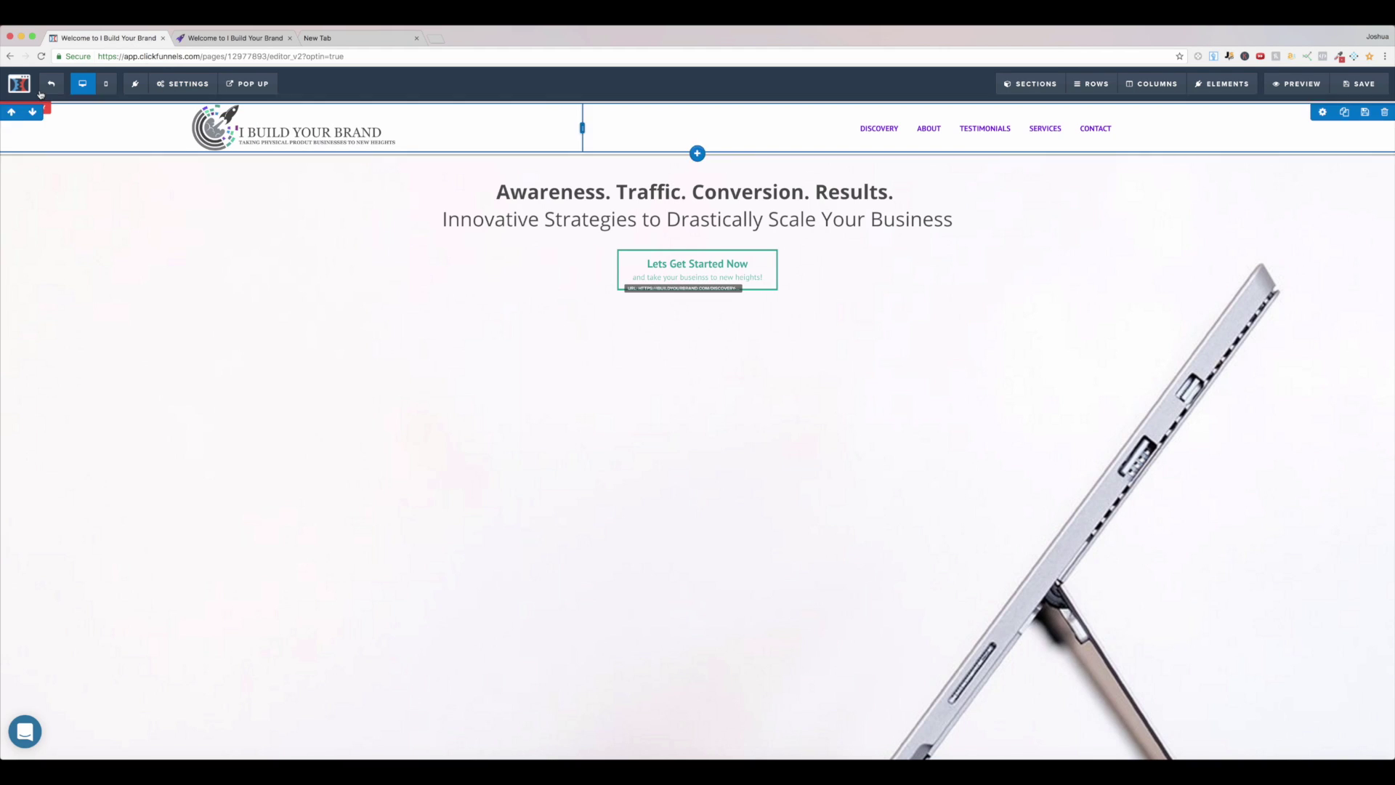
Step: Exit the page editor back to the funnel's steps overview
left_click(47, 86)
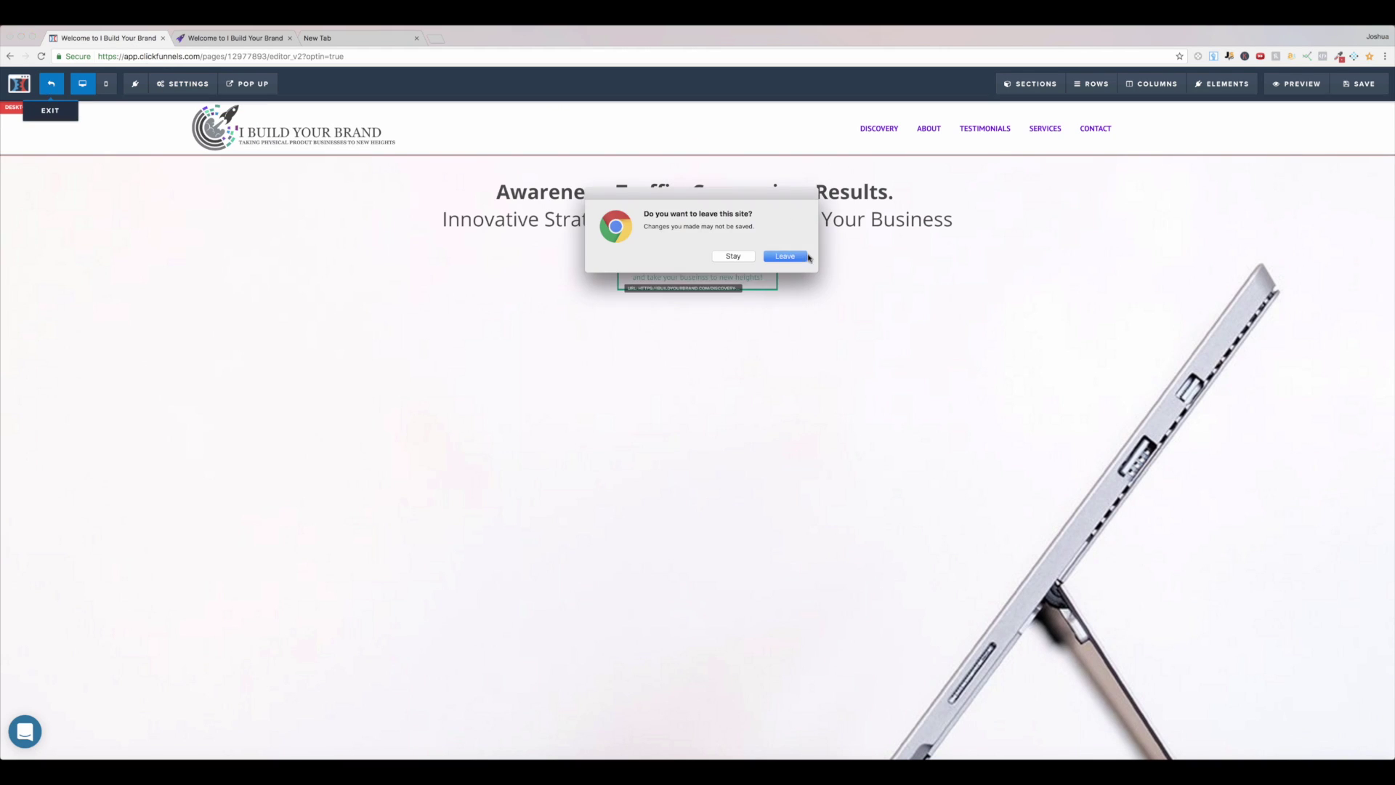
left_click(786, 257)
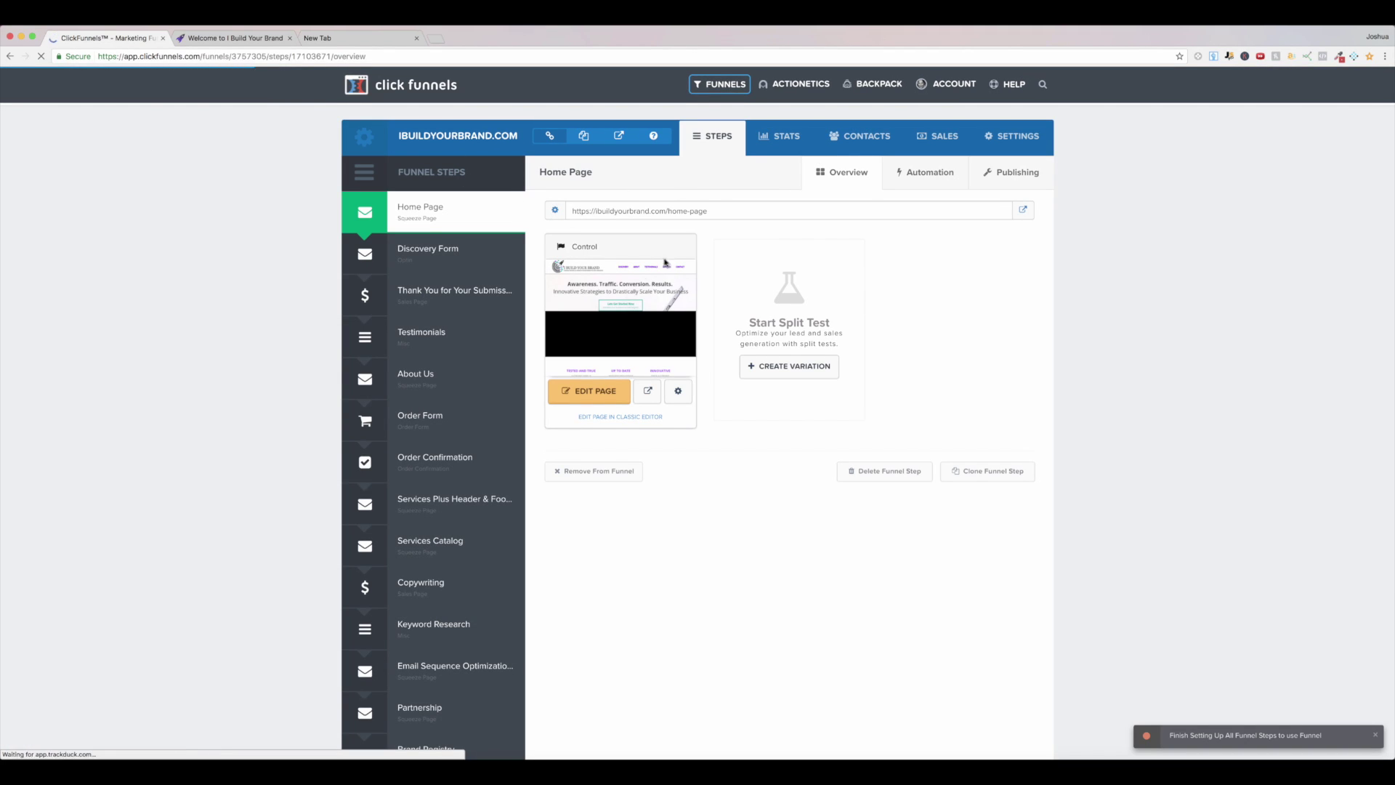
scroll(489, 361, "down", 8)
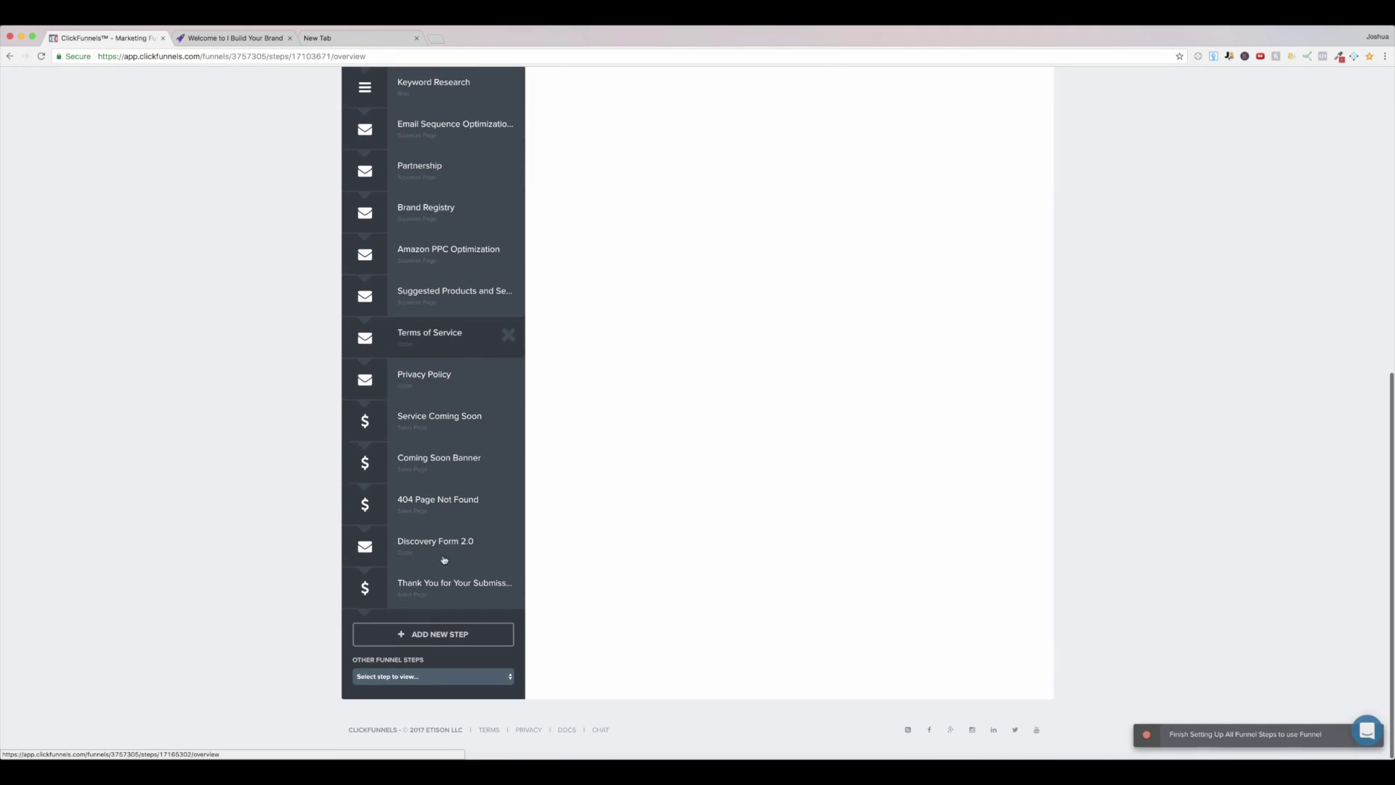
Step: Add a funnel step named 'Demo Menu Bar' and close the empty browser tab
left_click(442, 636)
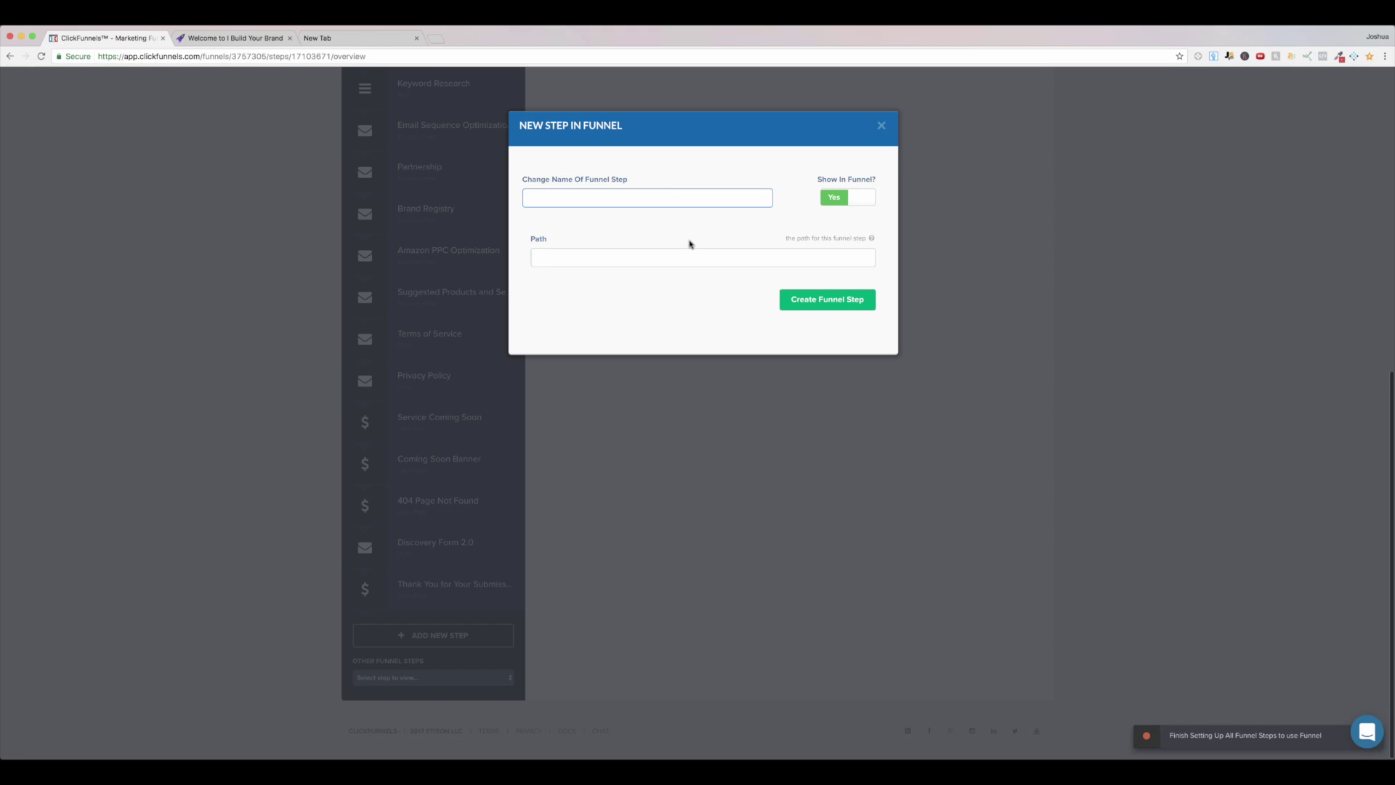
type("Demo ")
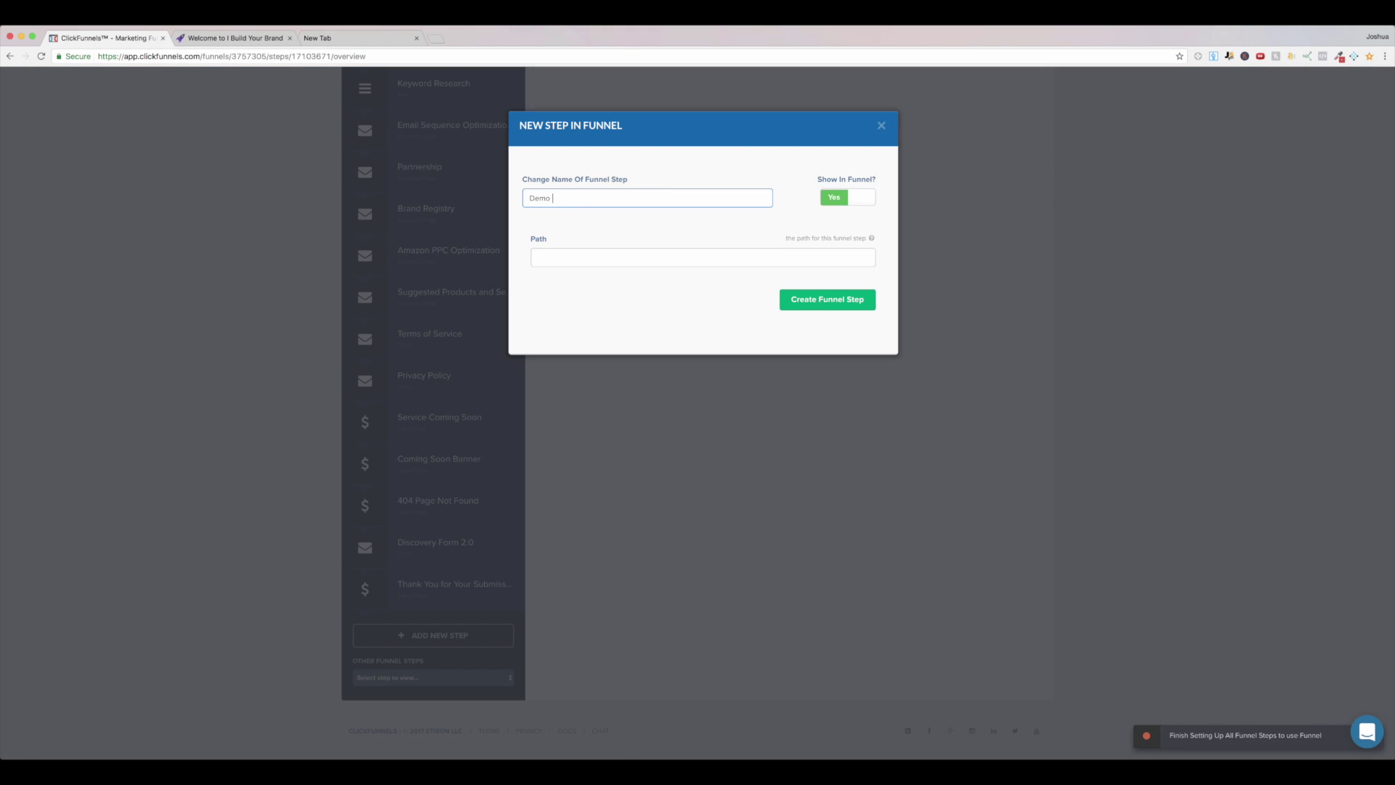
type("Menu b")
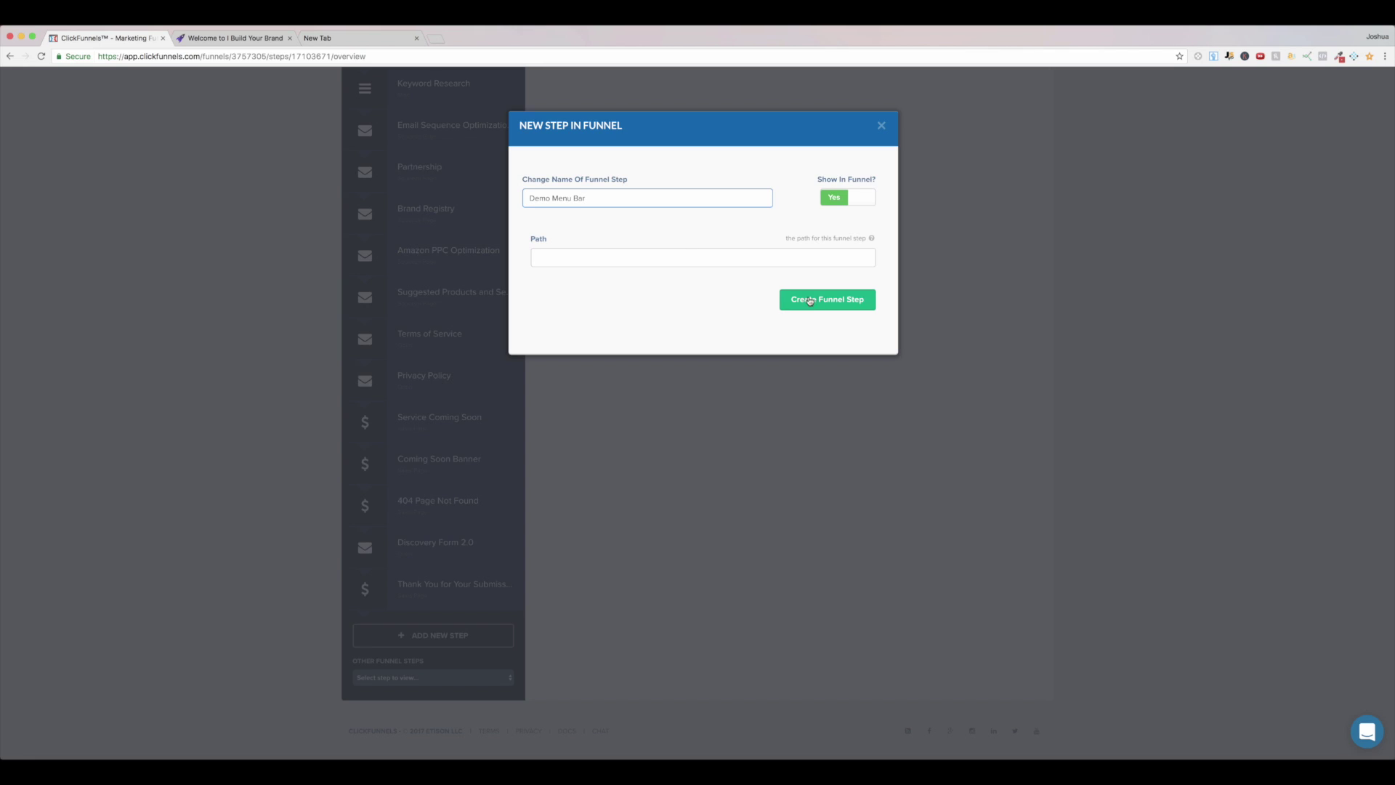
left_click(726, 305)
left_click(815, 305)
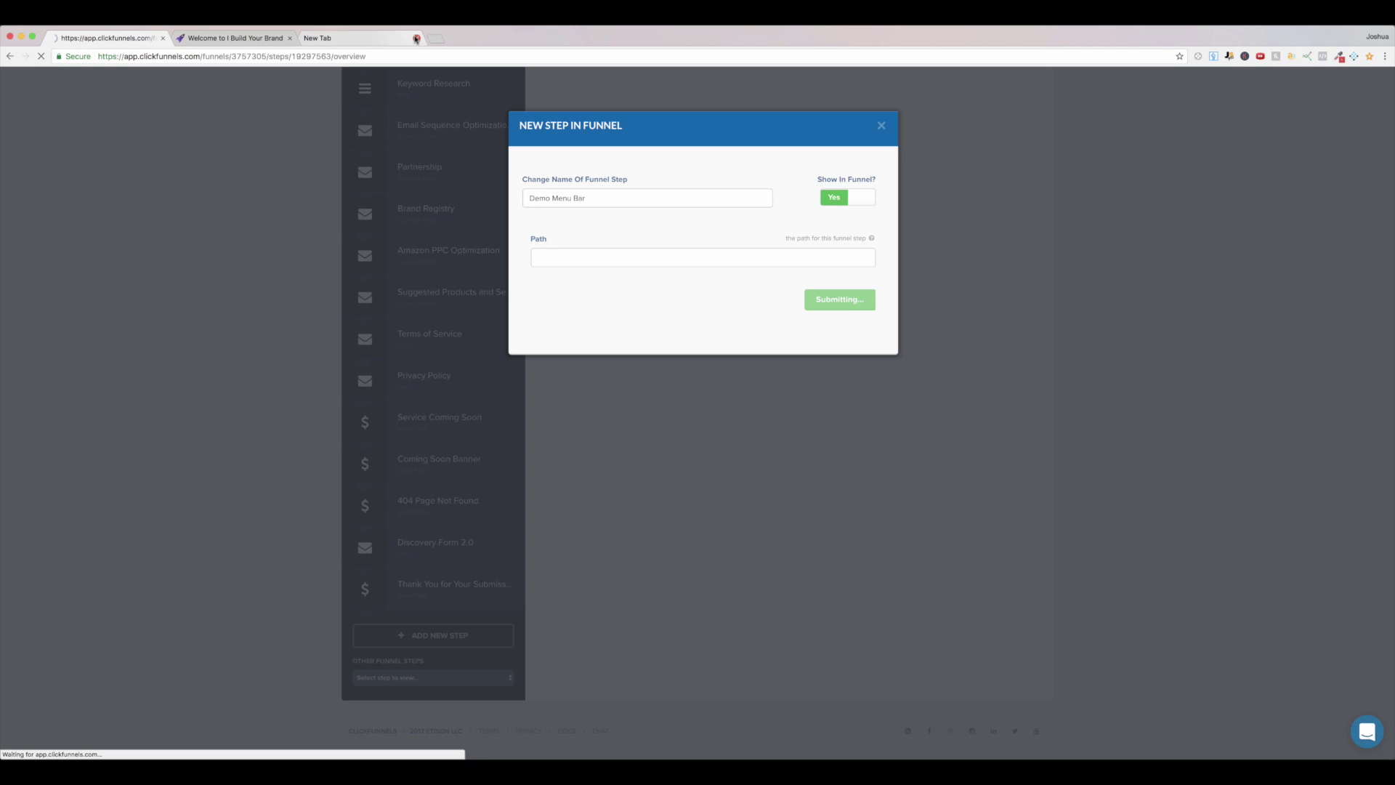
left_click(416, 38)
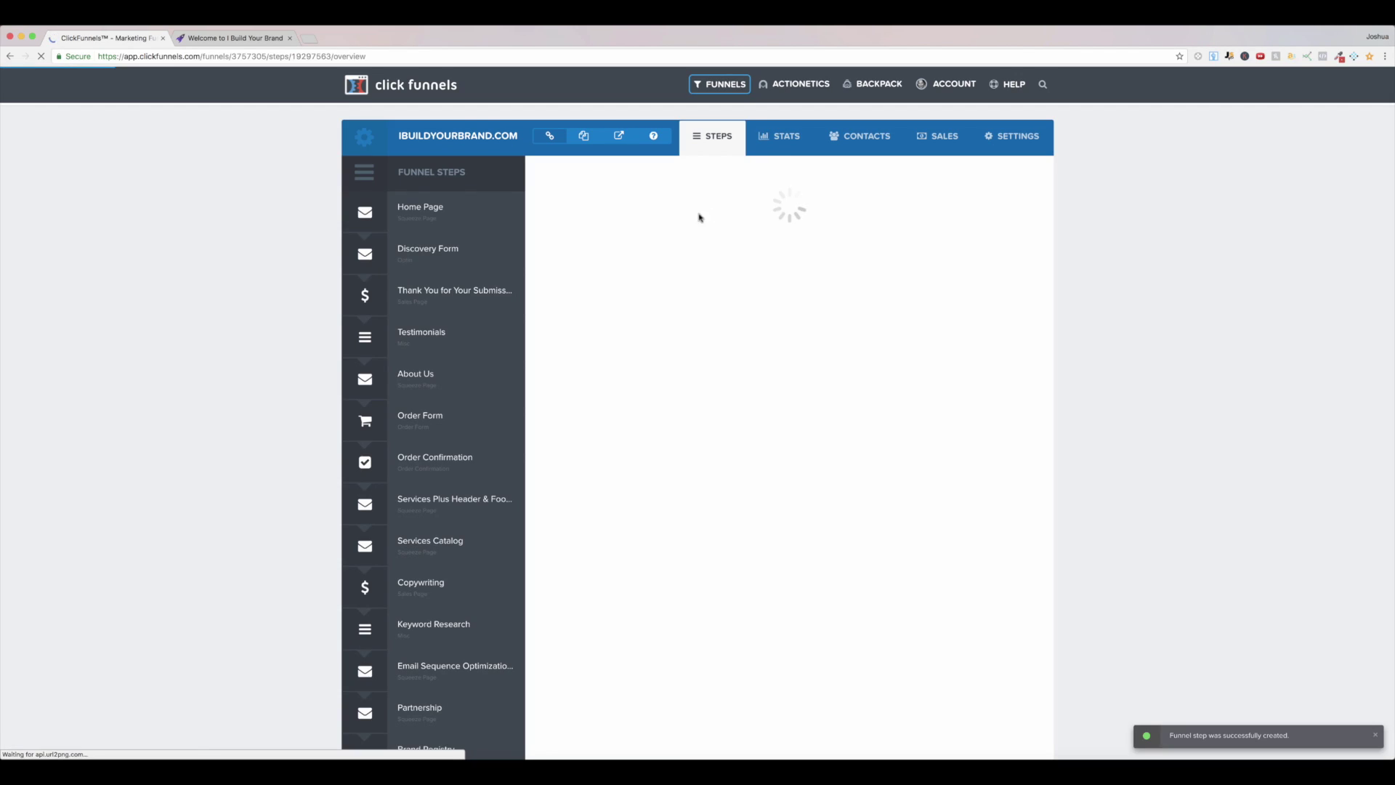
Step: Choose the Optin Blank Start template for the Demo Menu Bar step
scroll(715, 232, "down", 3)
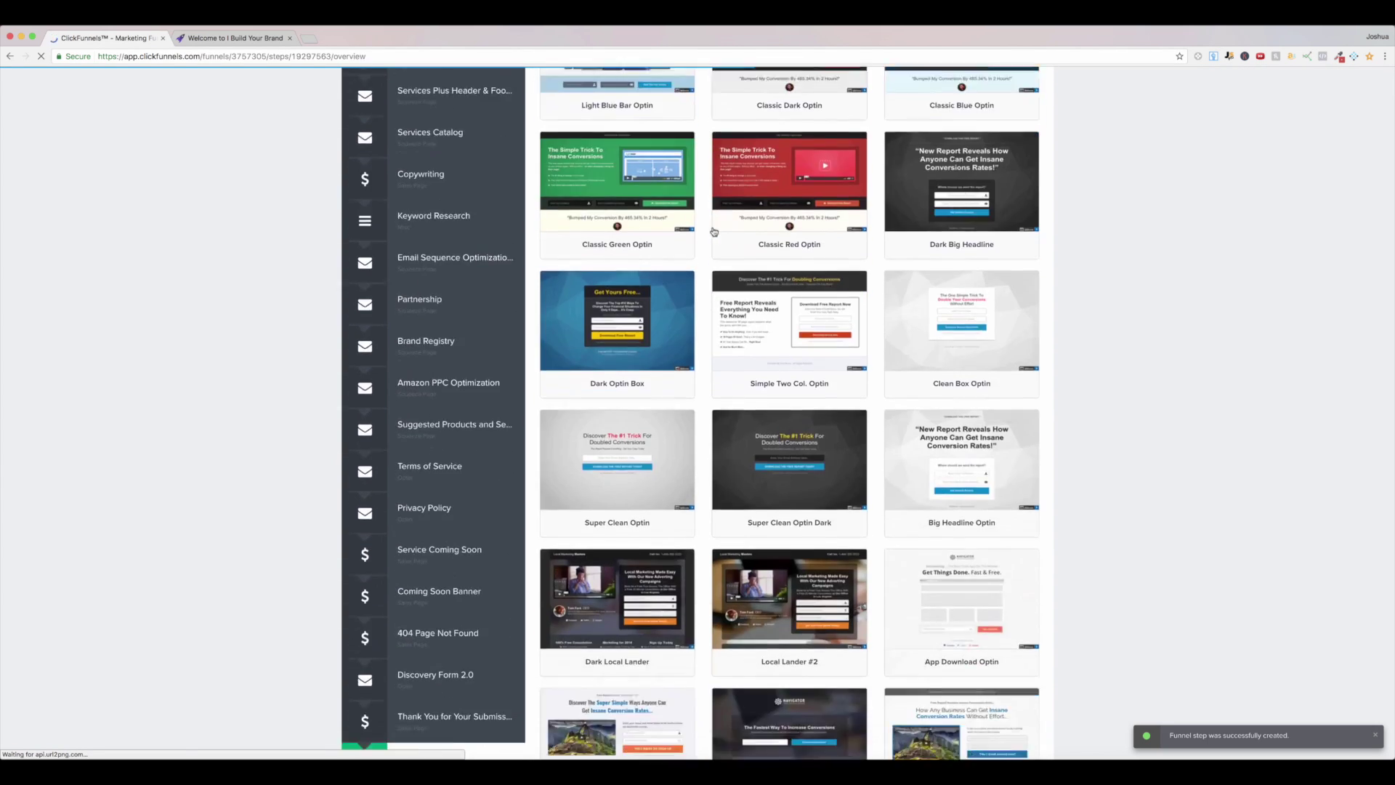
scroll(714, 232, "down", 20)
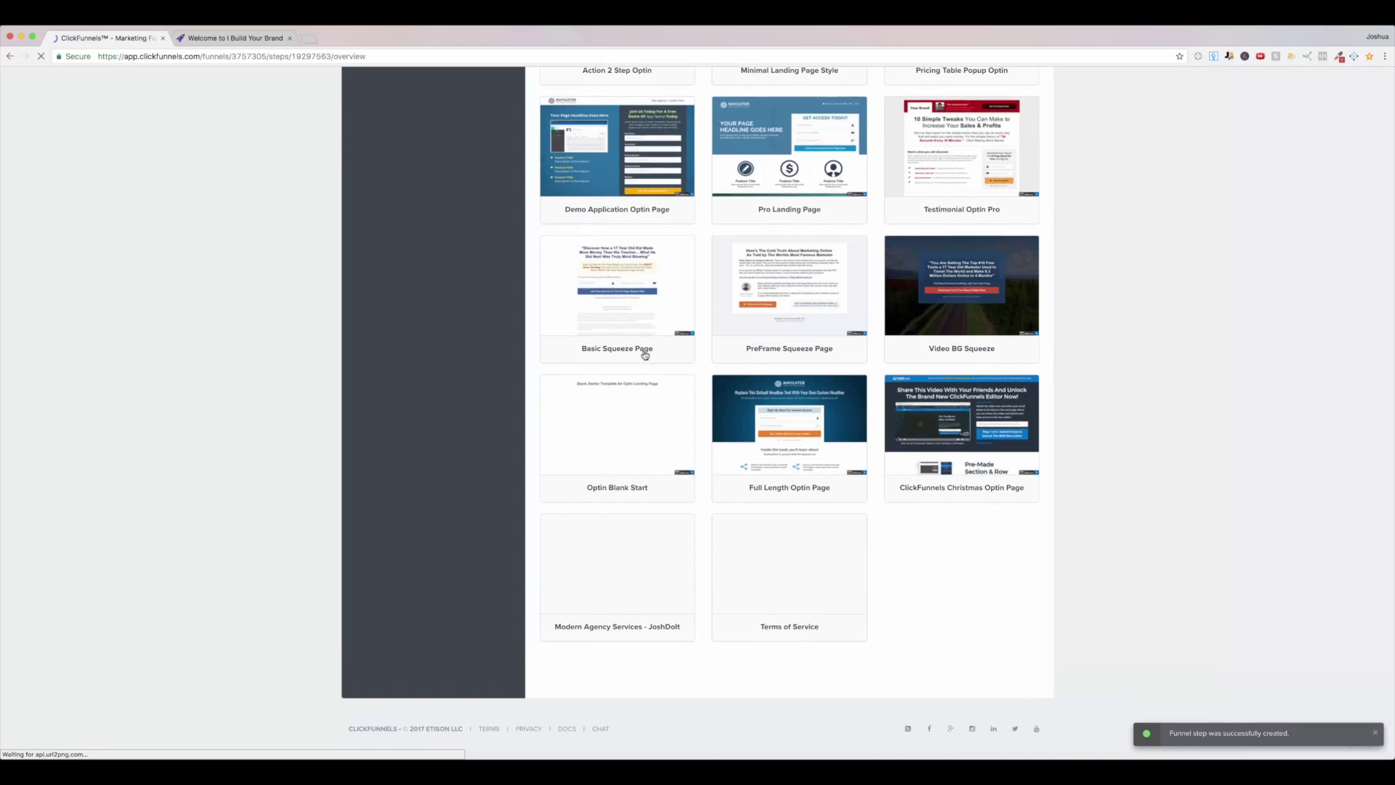
mouse_move(640, 435)
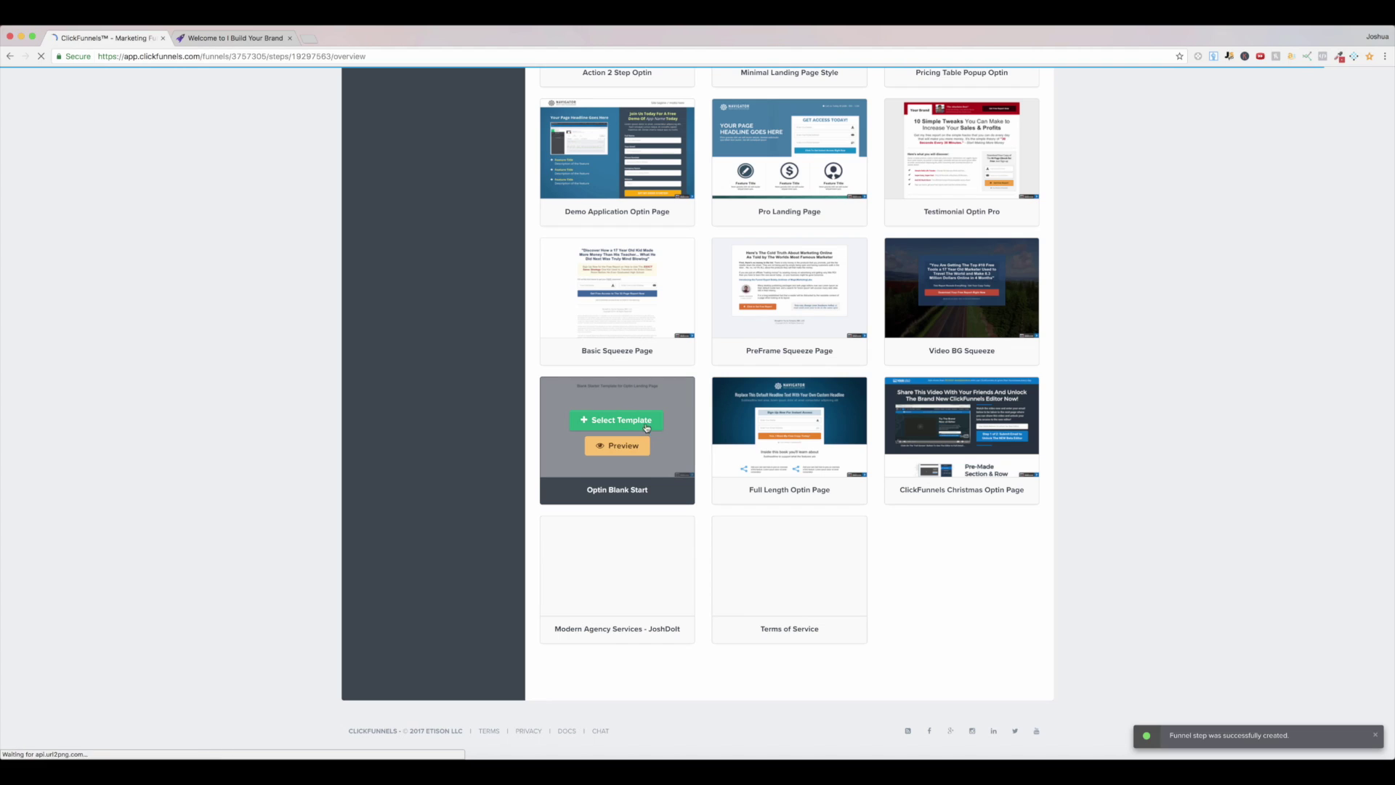
left_click(614, 425)
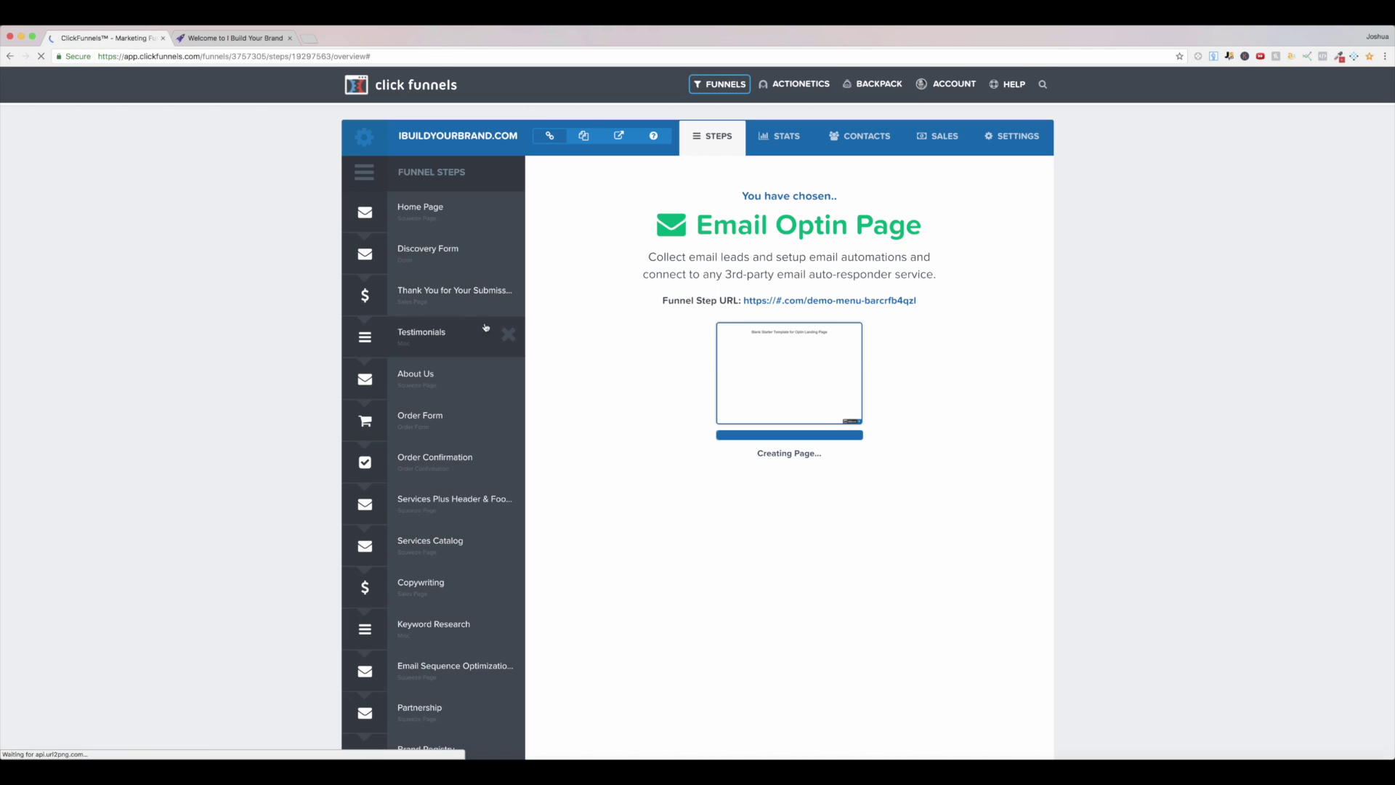
Step: Open the Demo Menu Bar page for editing and delete its starter headline section
left_click(589, 393)
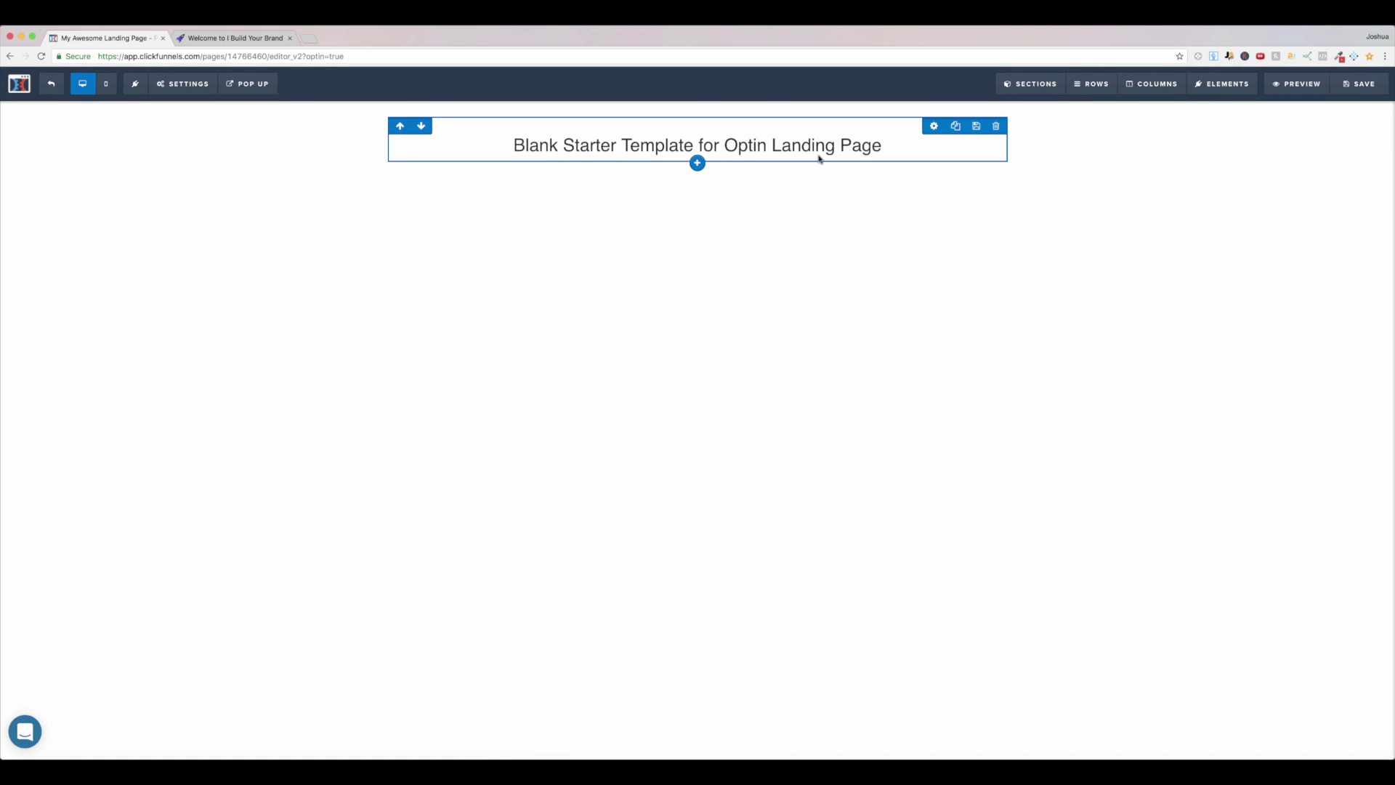
mouse_move(967, 136)
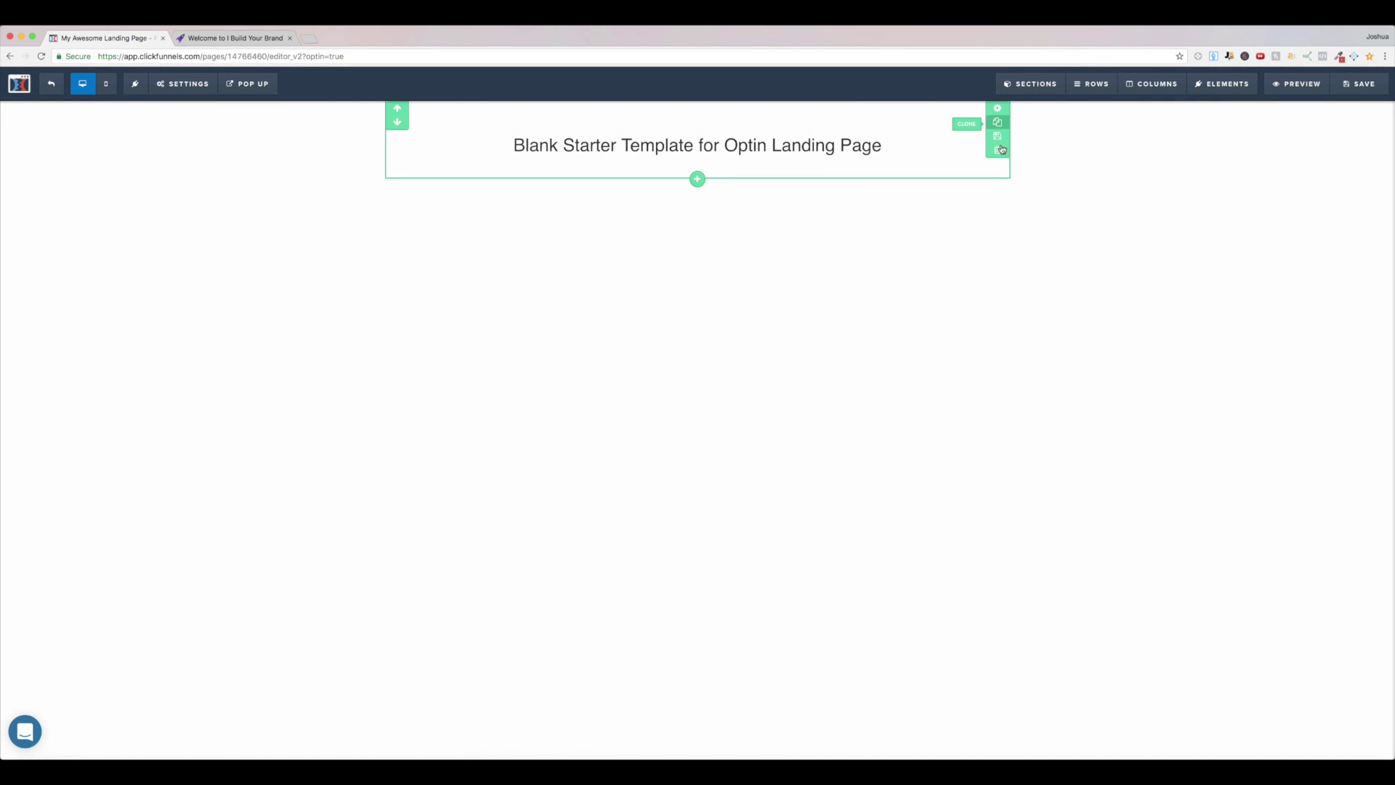
left_click(998, 150)
left_click(809, 122)
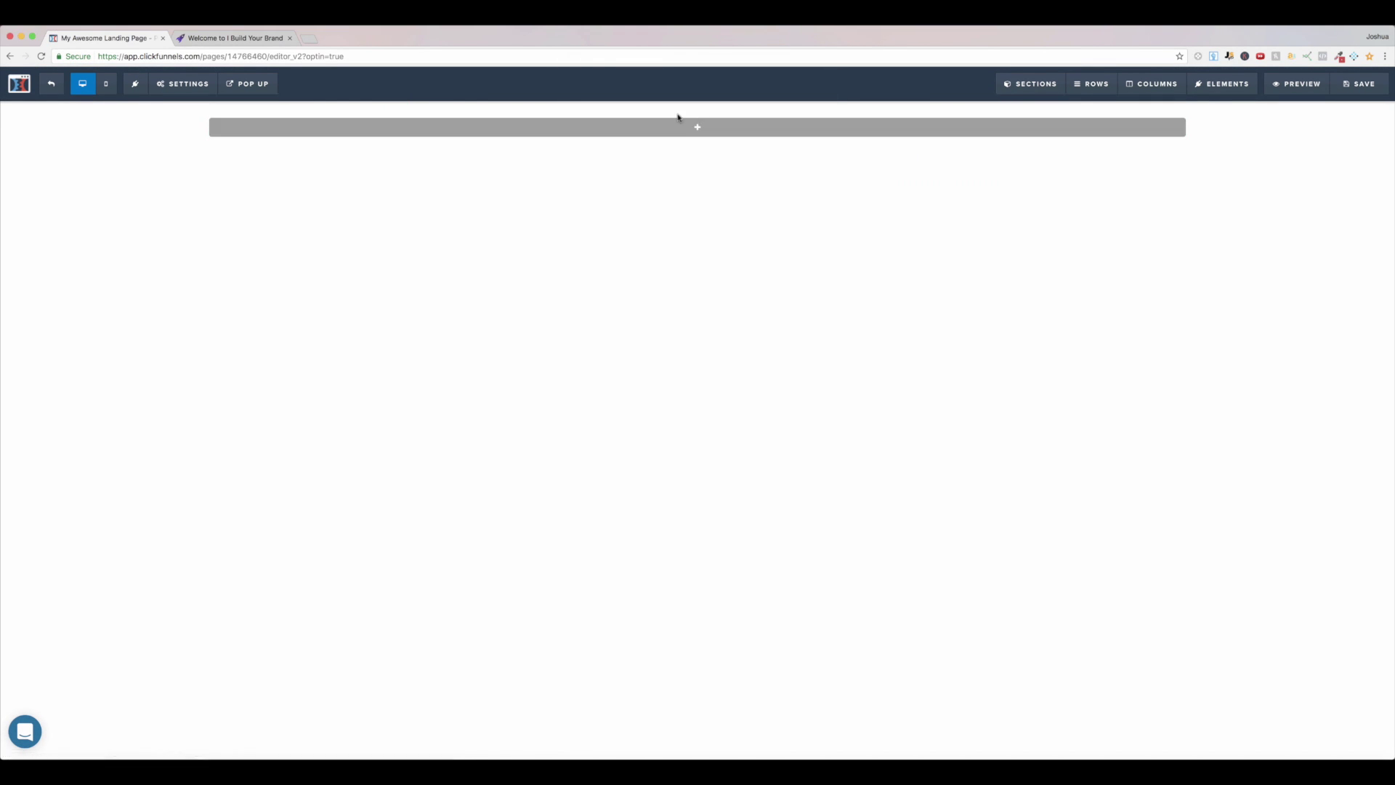
Step: Add a full-width section containing a new two-column row
left_click(699, 135)
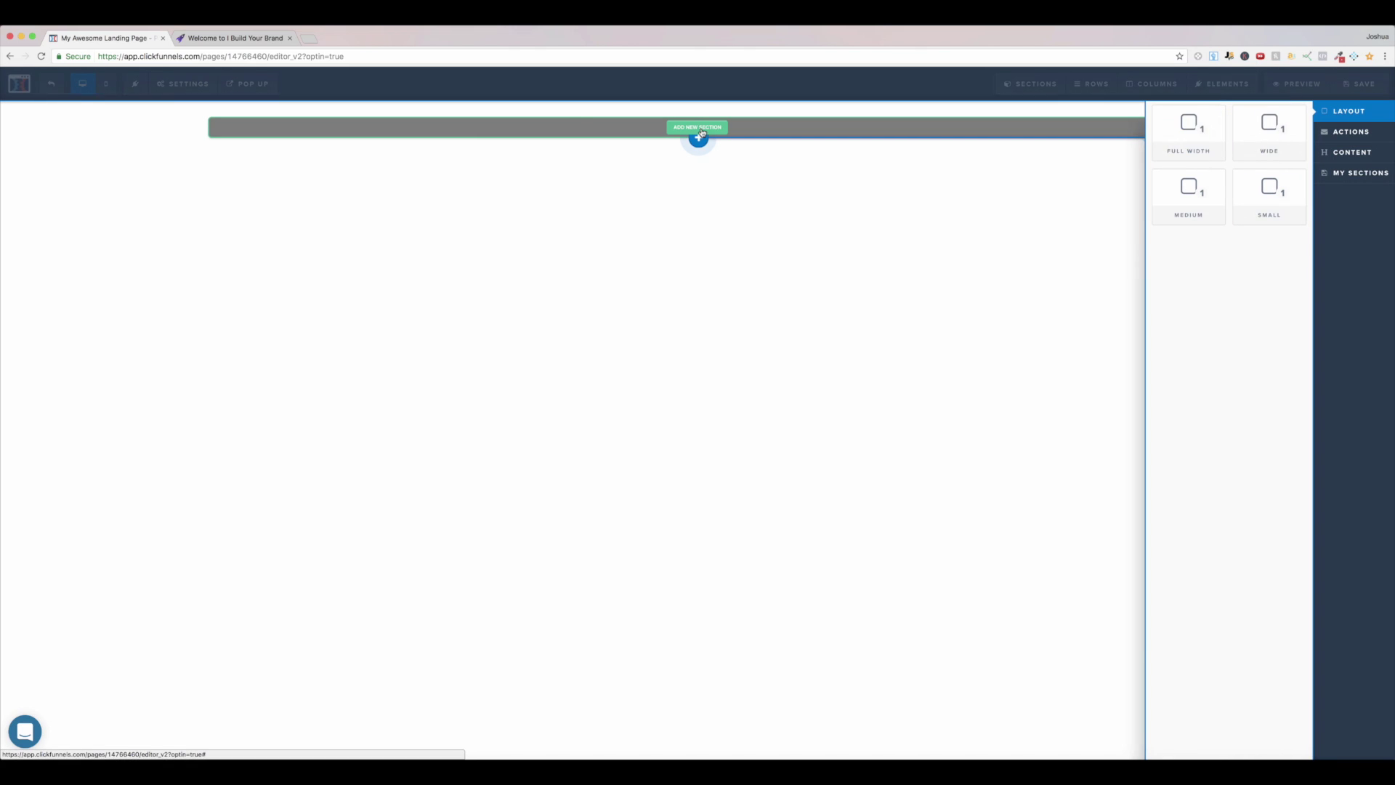
left_click(1188, 128)
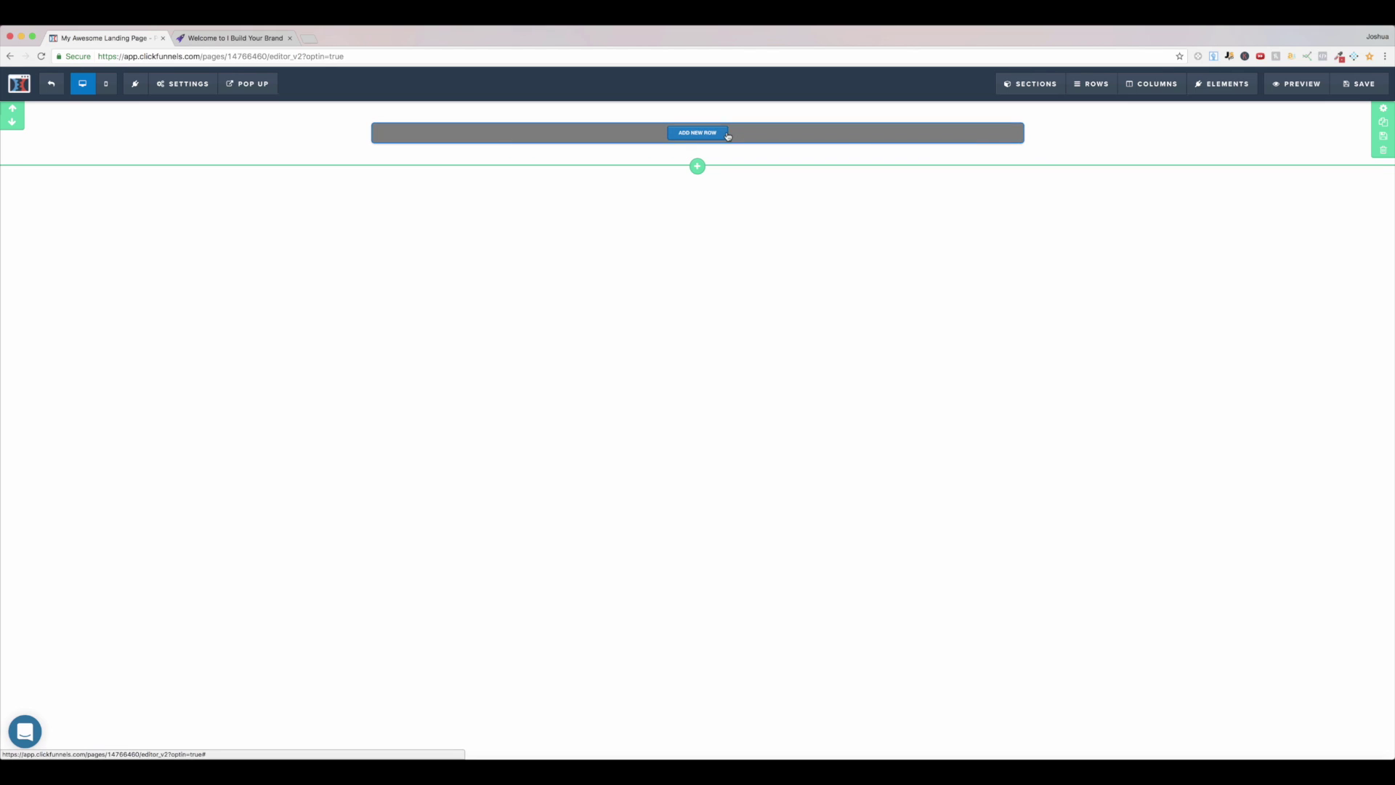
left_click(722, 139)
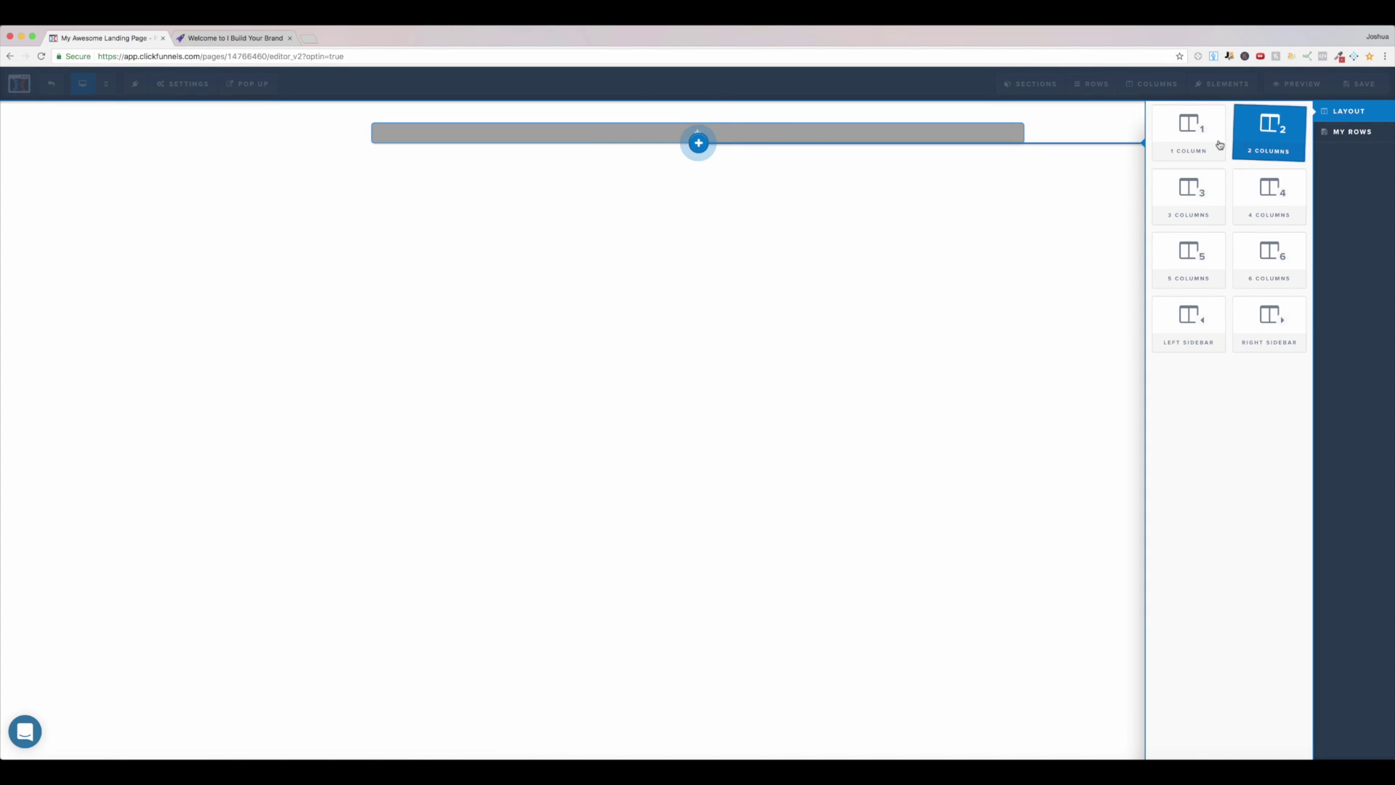
left_click(1270, 140)
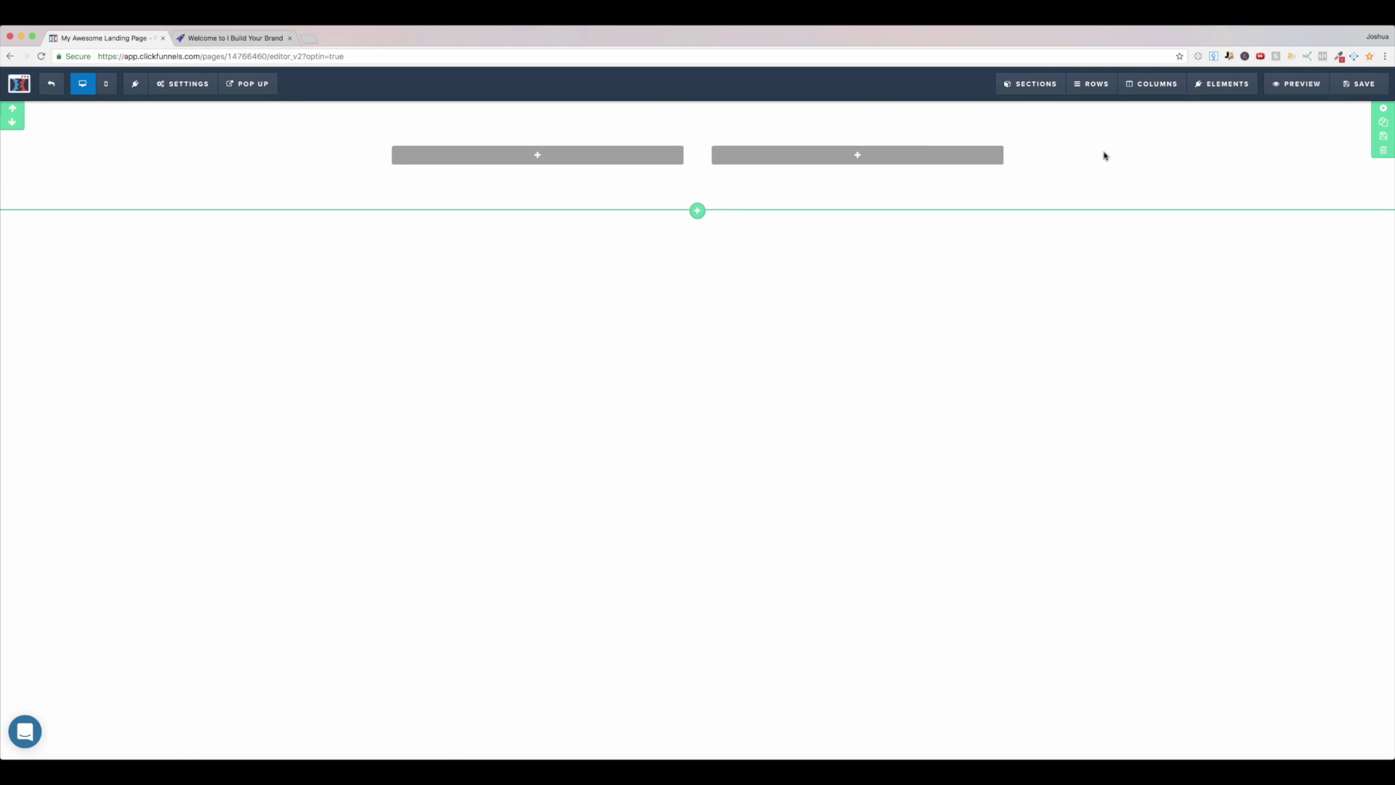
Step: Copy the section's CSS ID selector #section--30429 from its CSS info window
left_click(1383, 111)
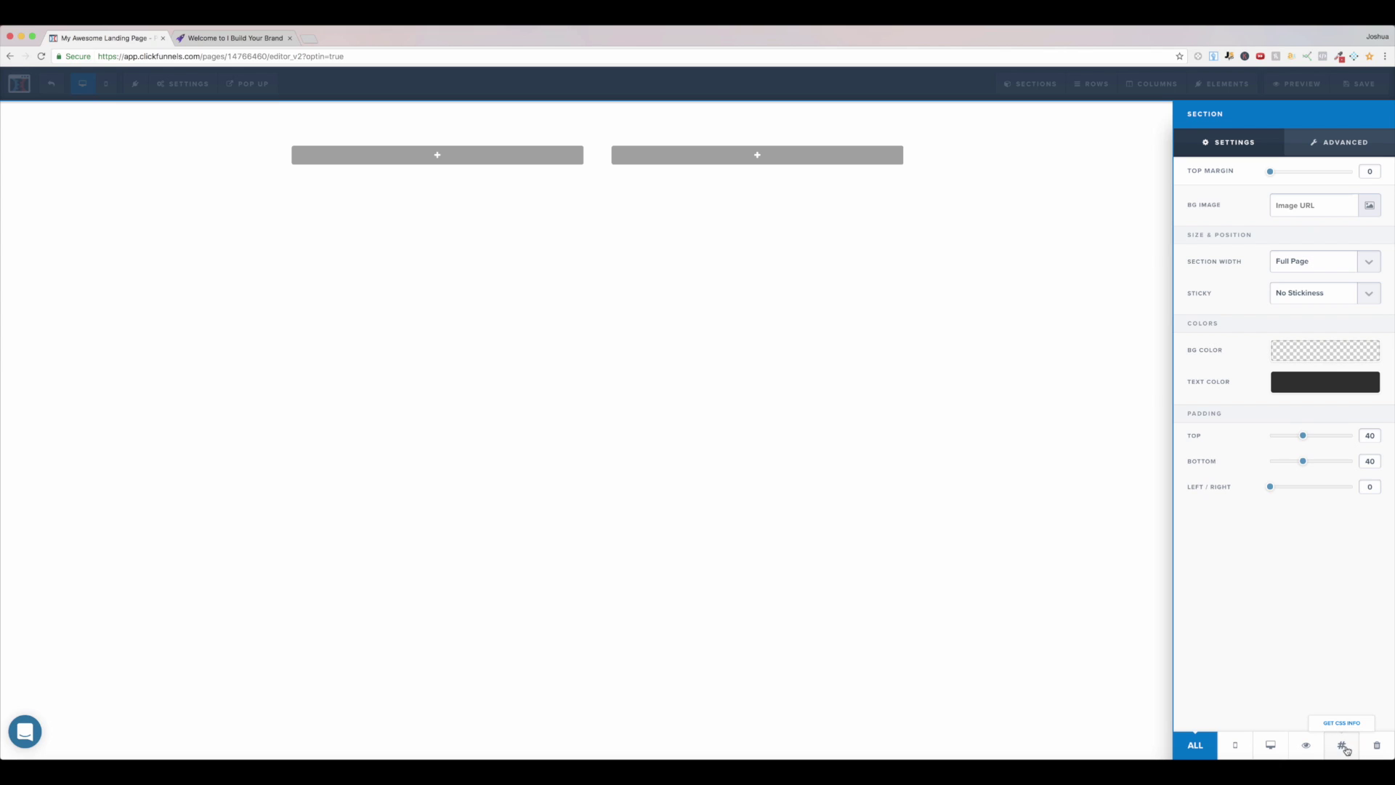
left_click(1343, 746)
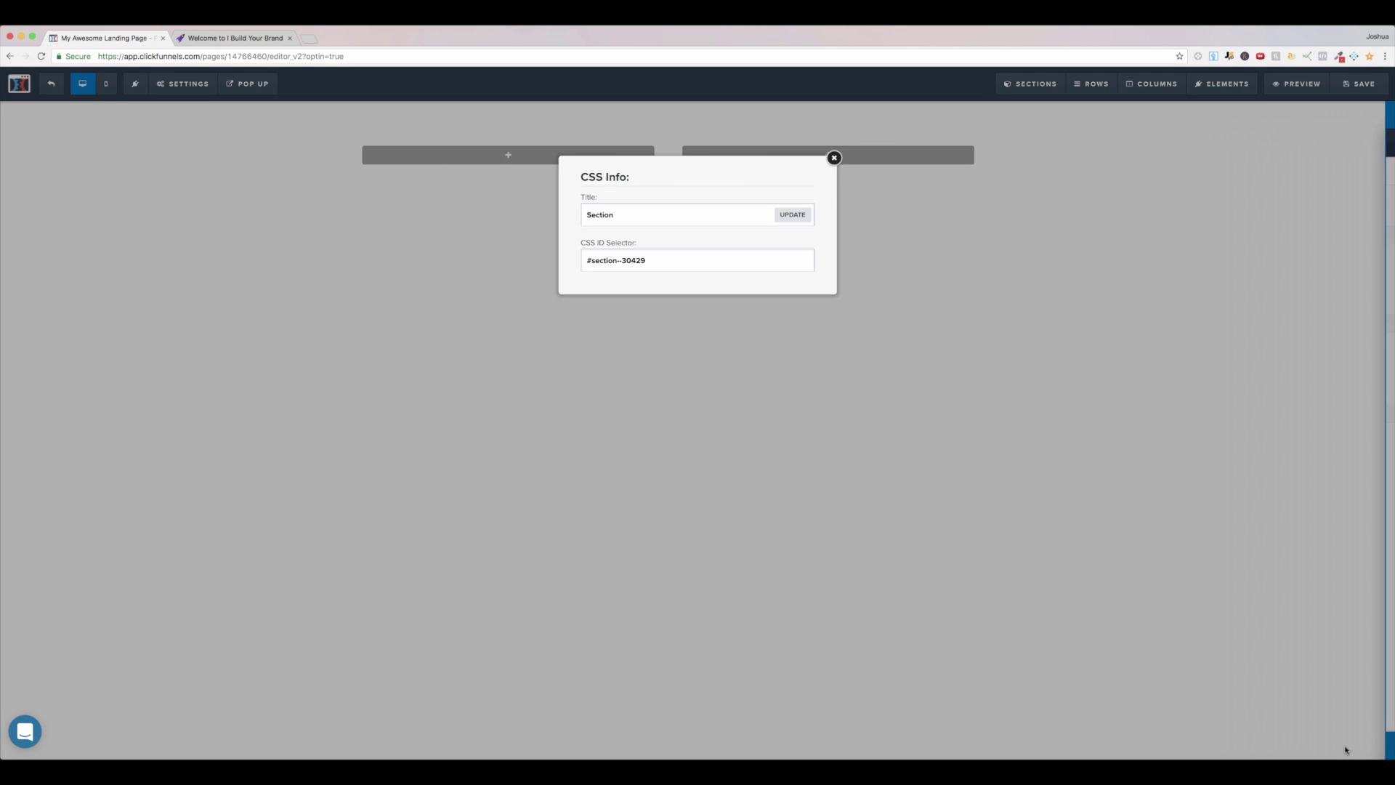
triple_click(616, 260)
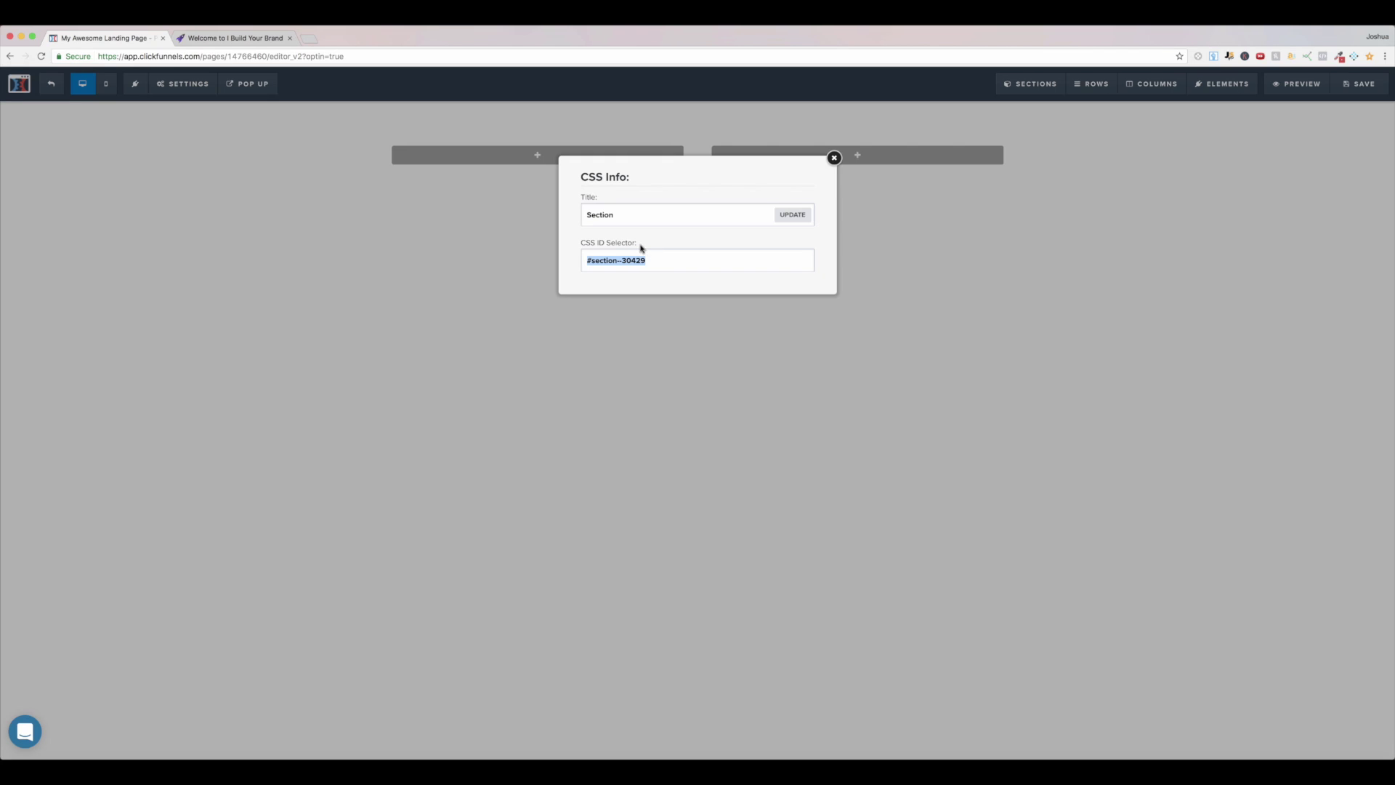
right_click(633, 266)
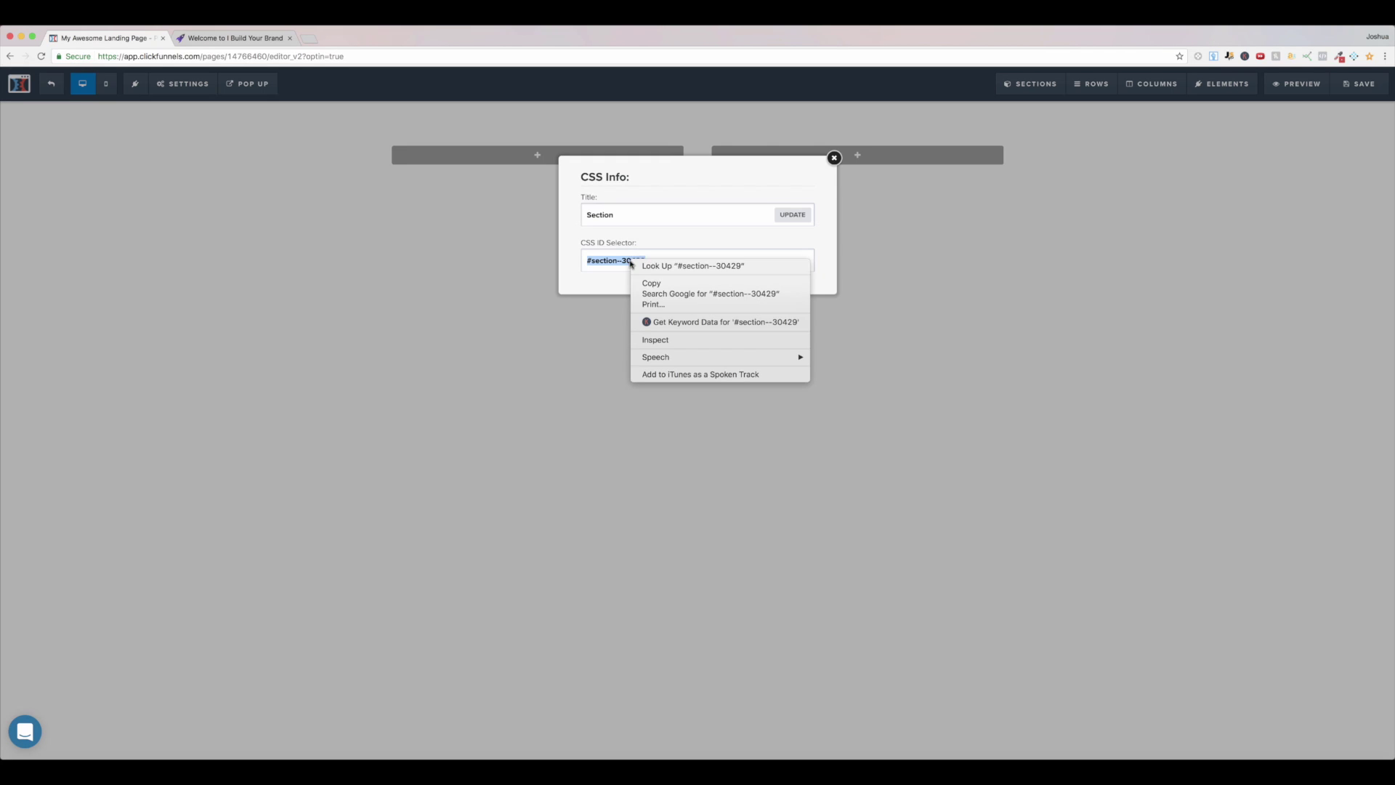
left_click(658, 284)
left_click(386, 238)
mouse_move(183, 84)
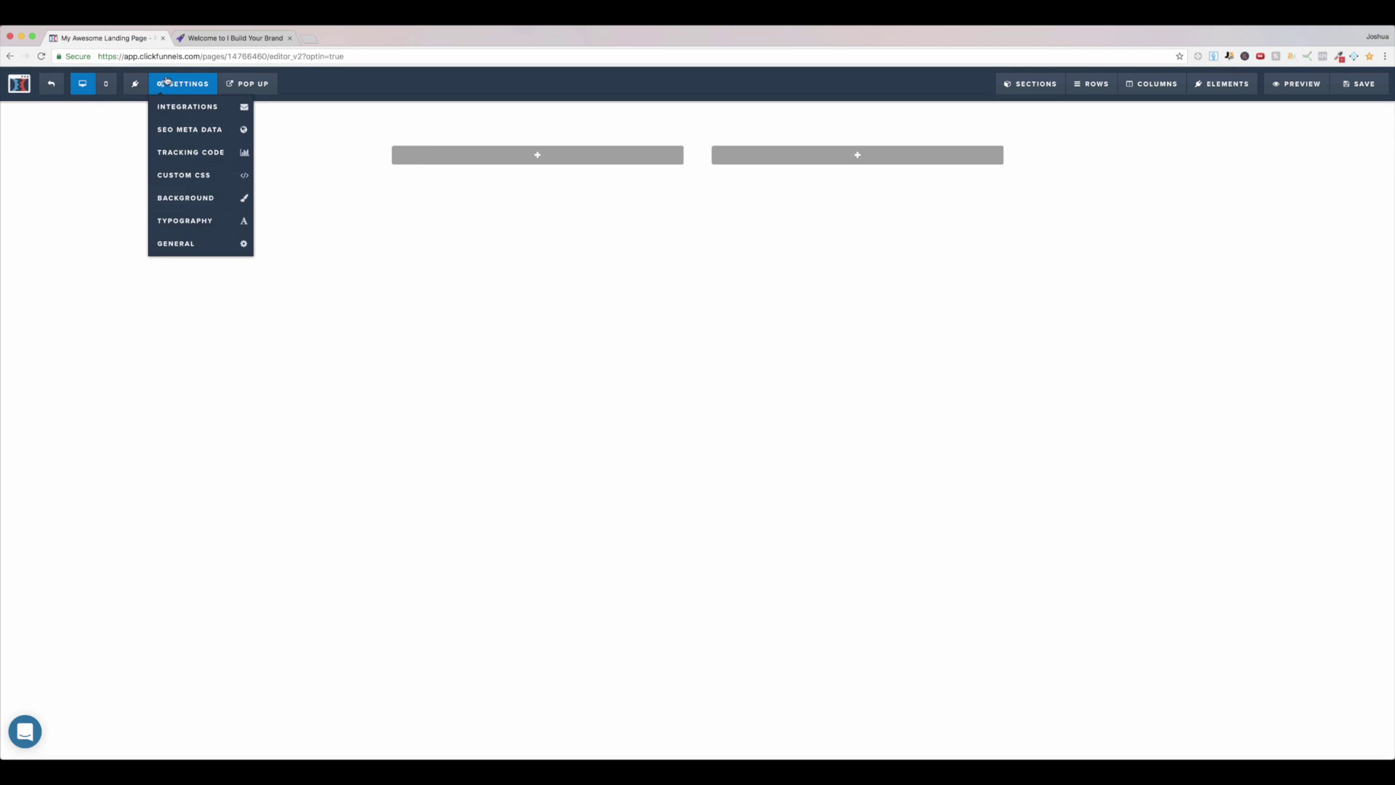
Step: Write the Custom CSS rule '#section--30429 .containerInner{ width: 100% !important; }'
left_click(199, 176)
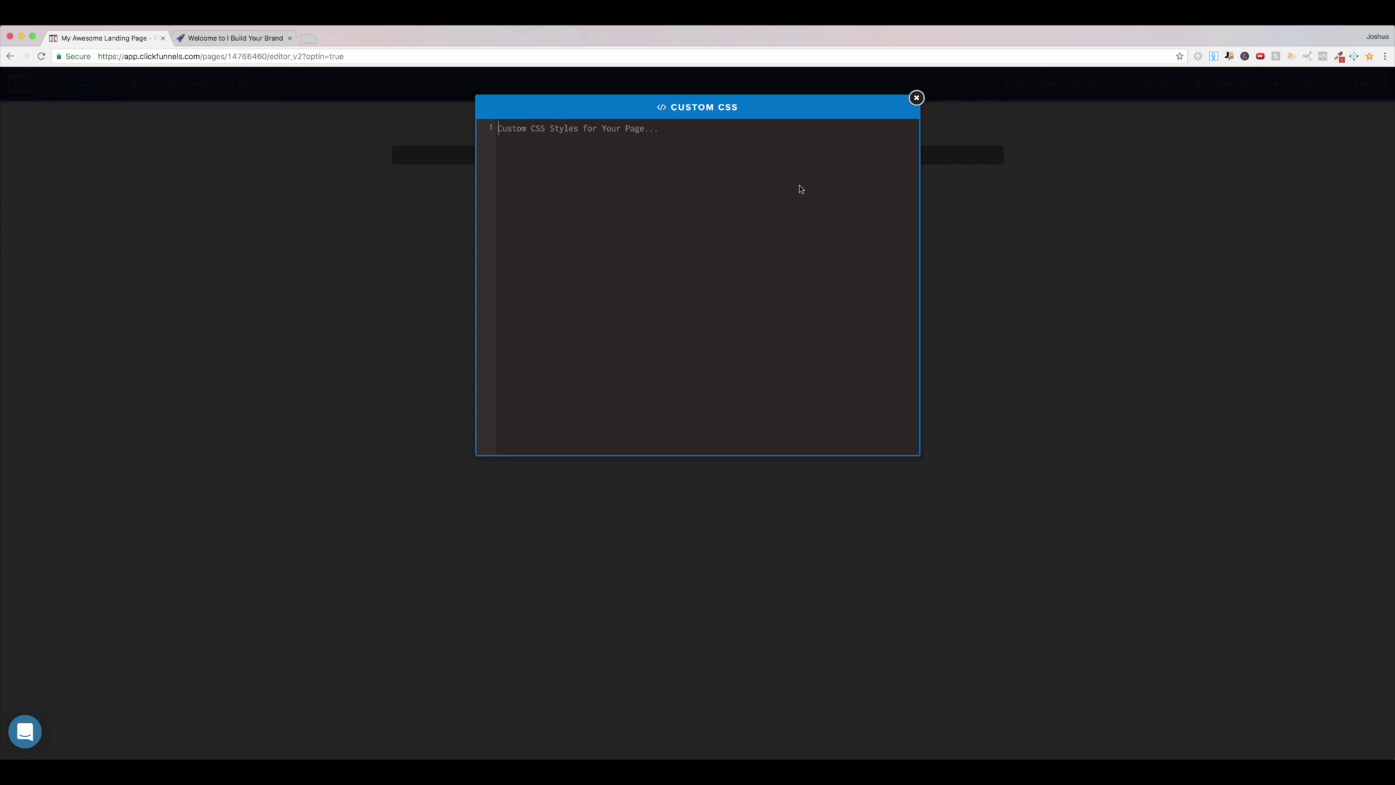
key("super+v")
type(".containerInner{")
key("Return")
type("idth: 100%")
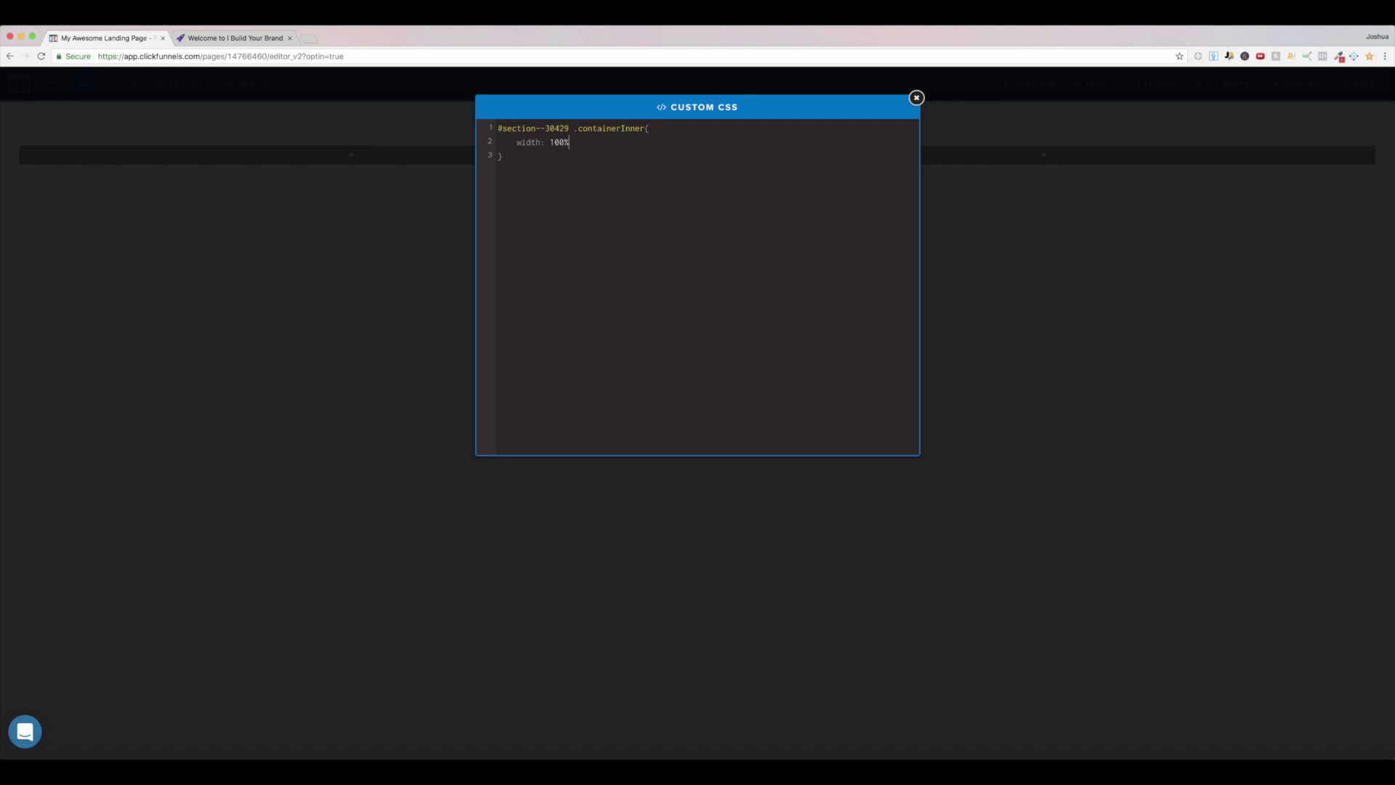
type(" !")
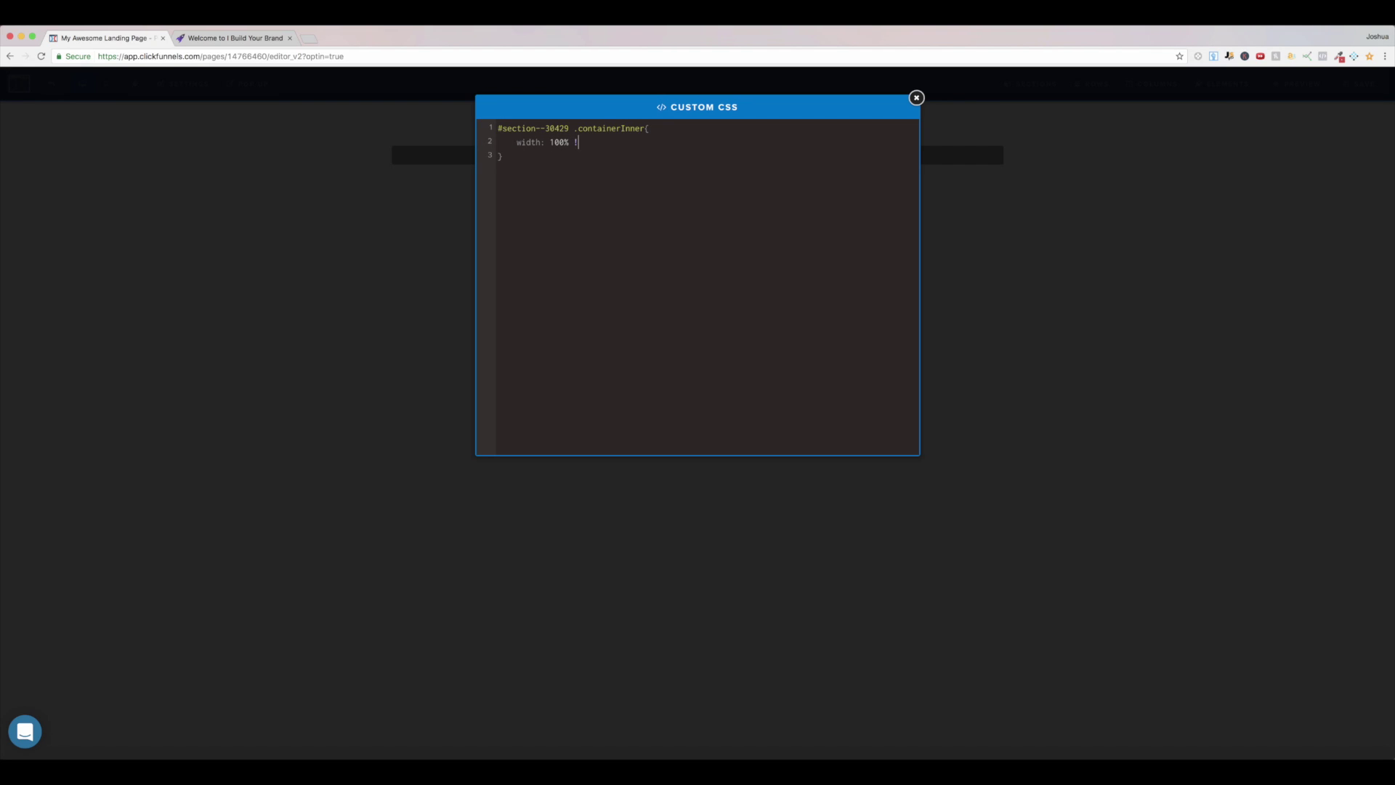
type("important;")
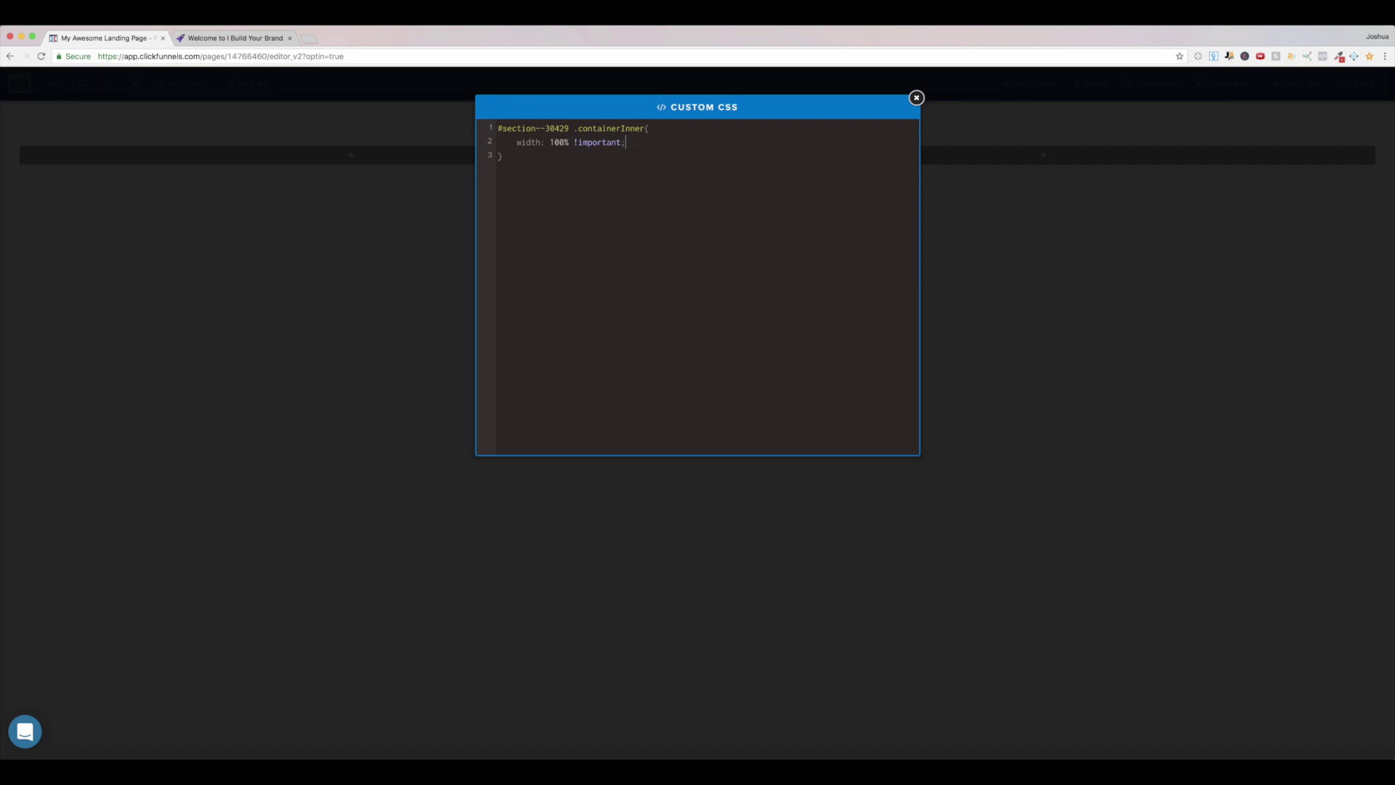
left_click_drag(498, 127, 640, 129)
Step: Join the width: 100% !important declaration onto the .containerInner rule's first line
left_click(572, 129)
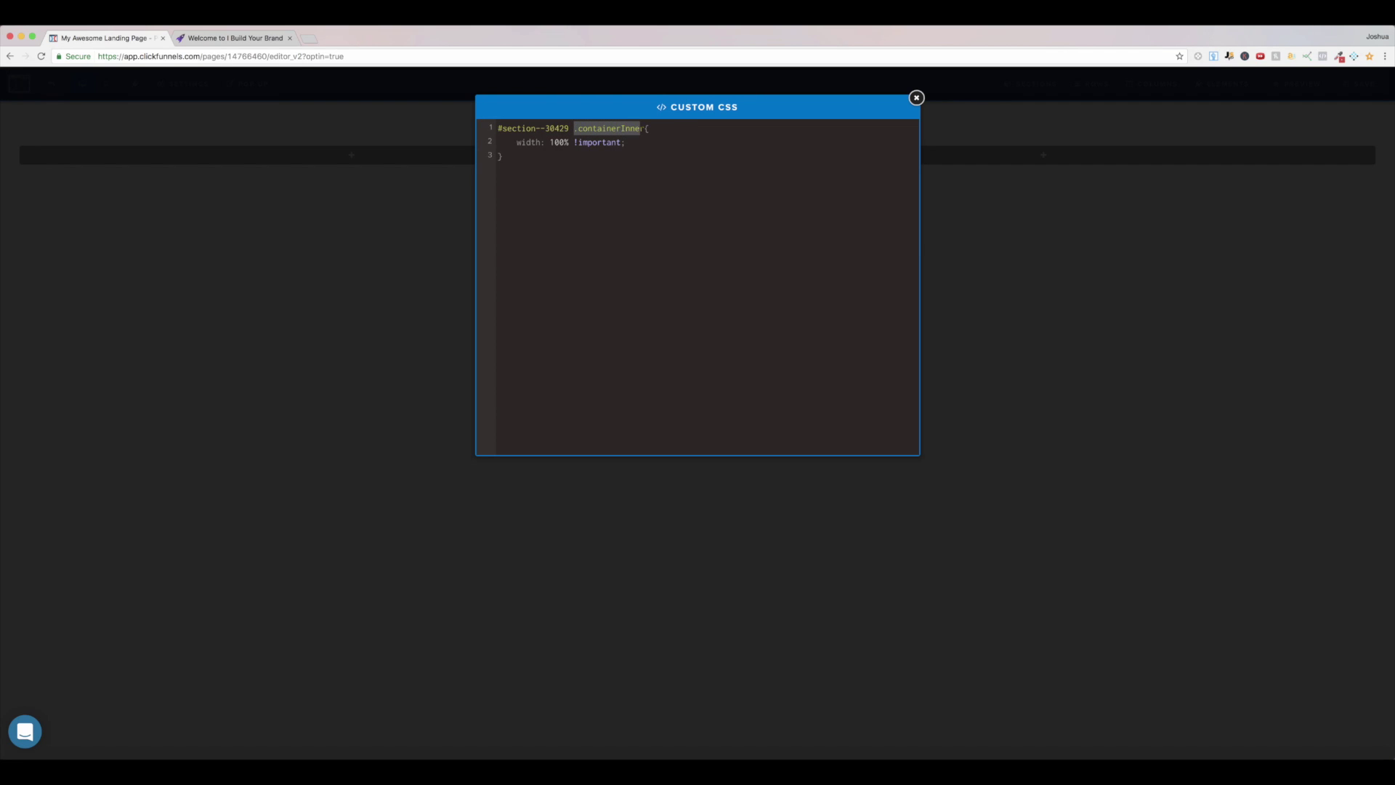
left_click(645, 128)
left_click_drag(578, 128, 613, 129)
left_click(621, 130)
left_click(625, 142)
left_click_drag(517, 143, 622, 142)
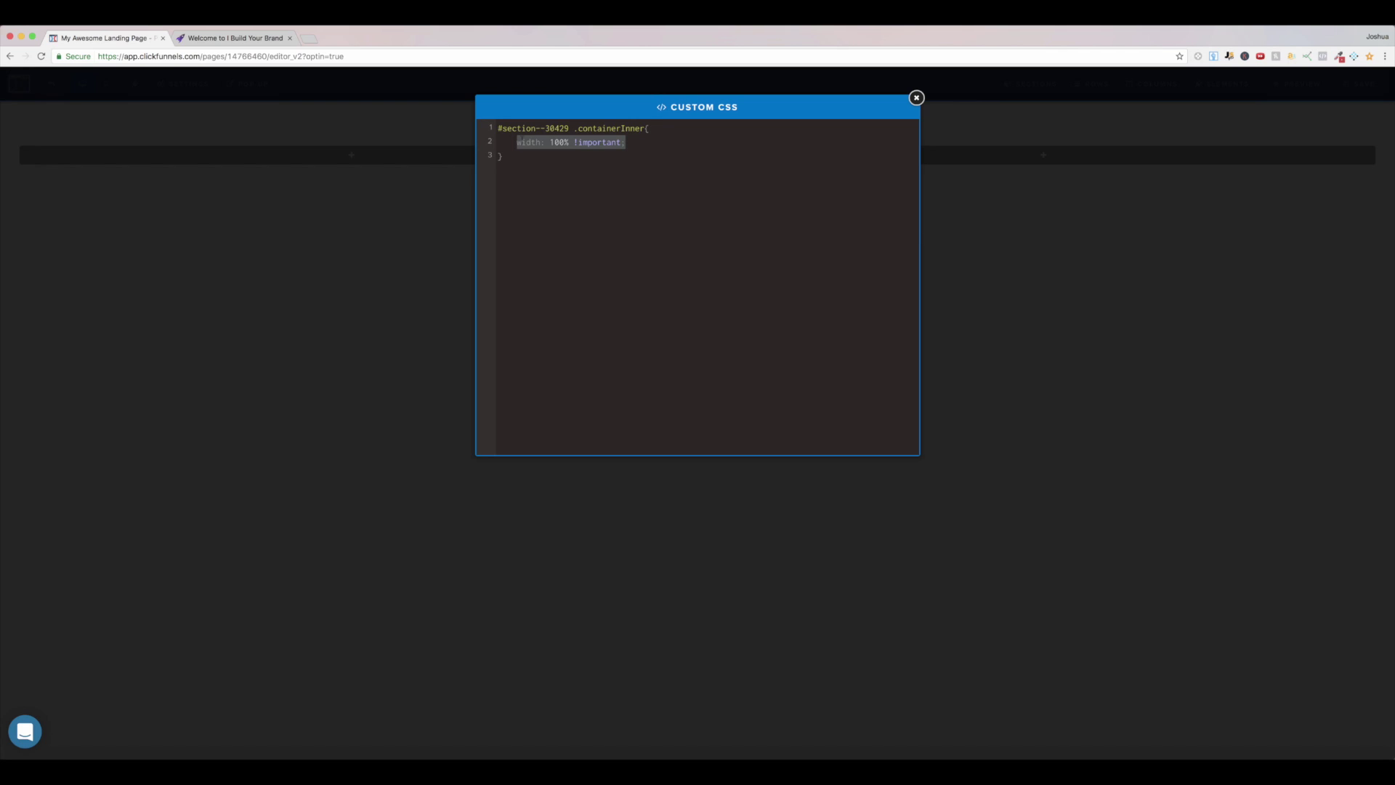
left_click(522, 142)
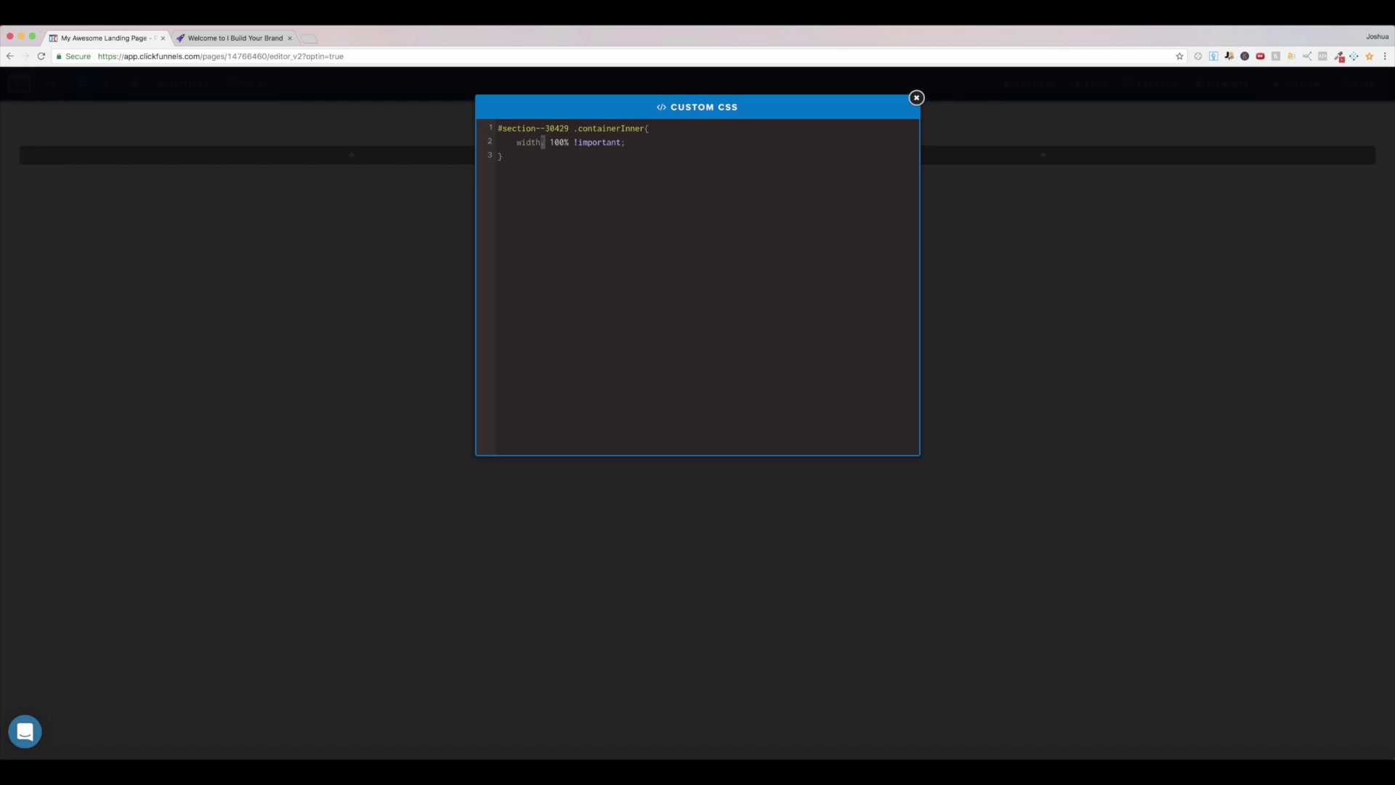
left_click_drag(550, 142, 565, 142)
left_click(574, 142)
left_click_drag(579, 142, 622, 142)
left_click(622, 143)
key("BackSpace")
key("BackSpace")
key("BackSpace")
key("BackSpace")
key("BackSpace")
left_click_drag(759, 129, 654, 128)
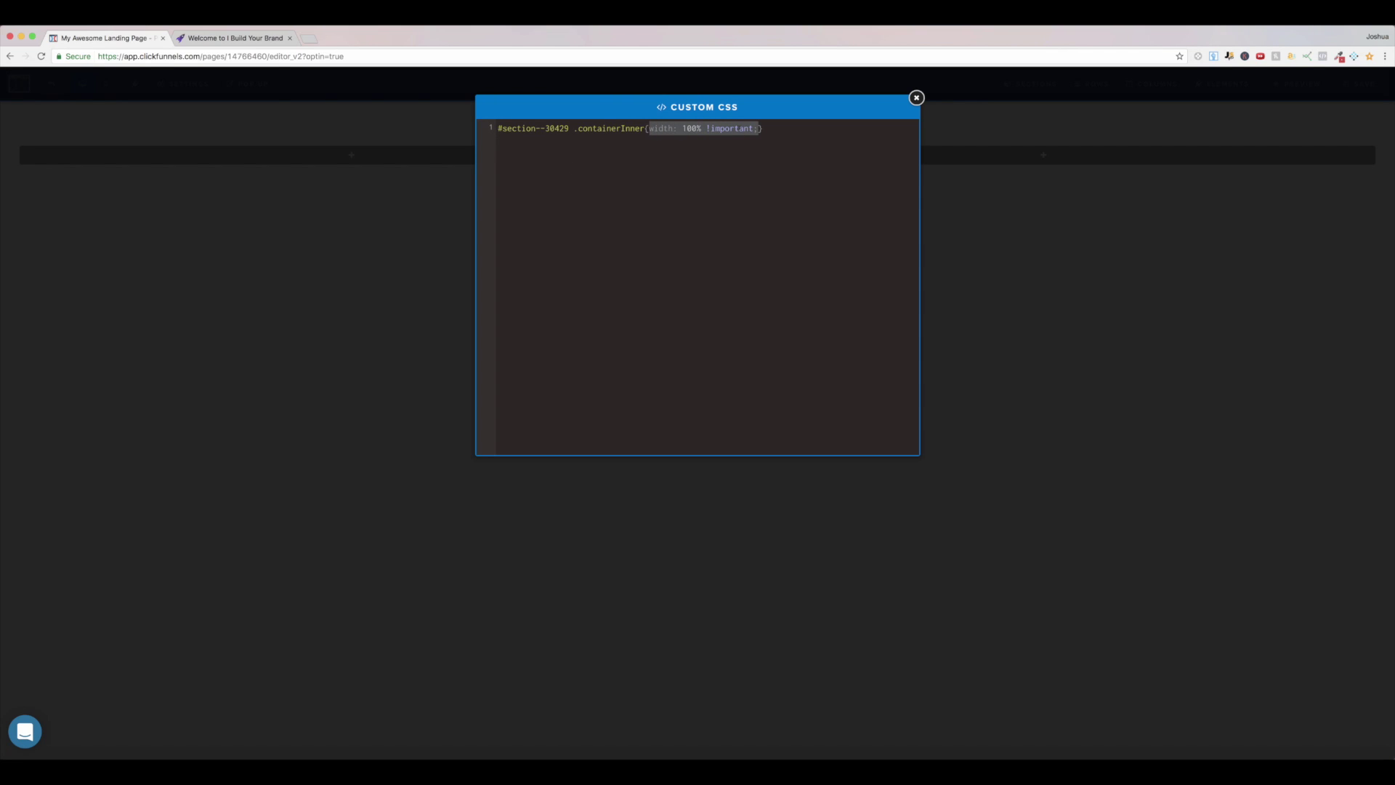
Step: Close the Custom CSS window to see the row stretched full width
left_click(1020, 244)
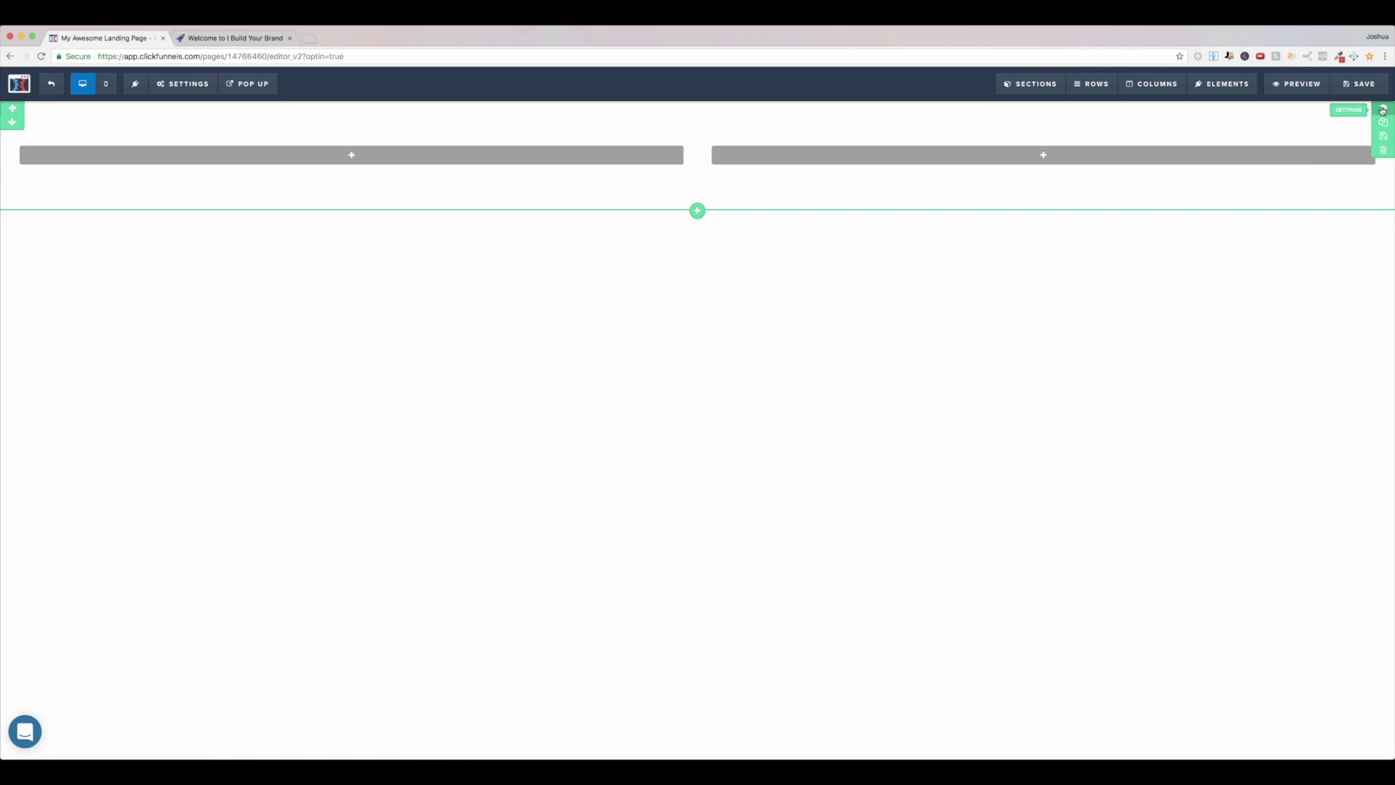
Step: Change the header section's top and bottom padding from 40 to 5
left_click(1385, 112)
double_click(1370, 435)
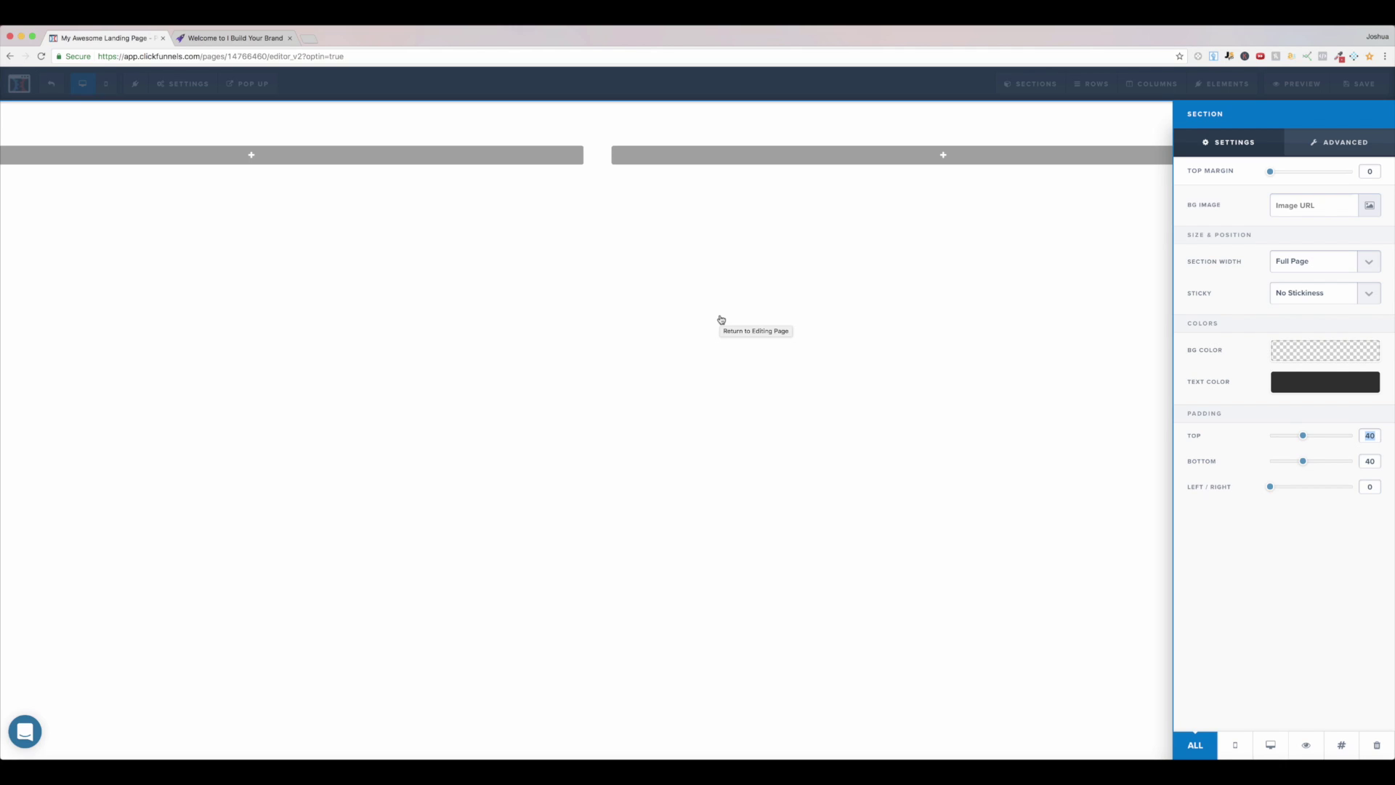
type("5")
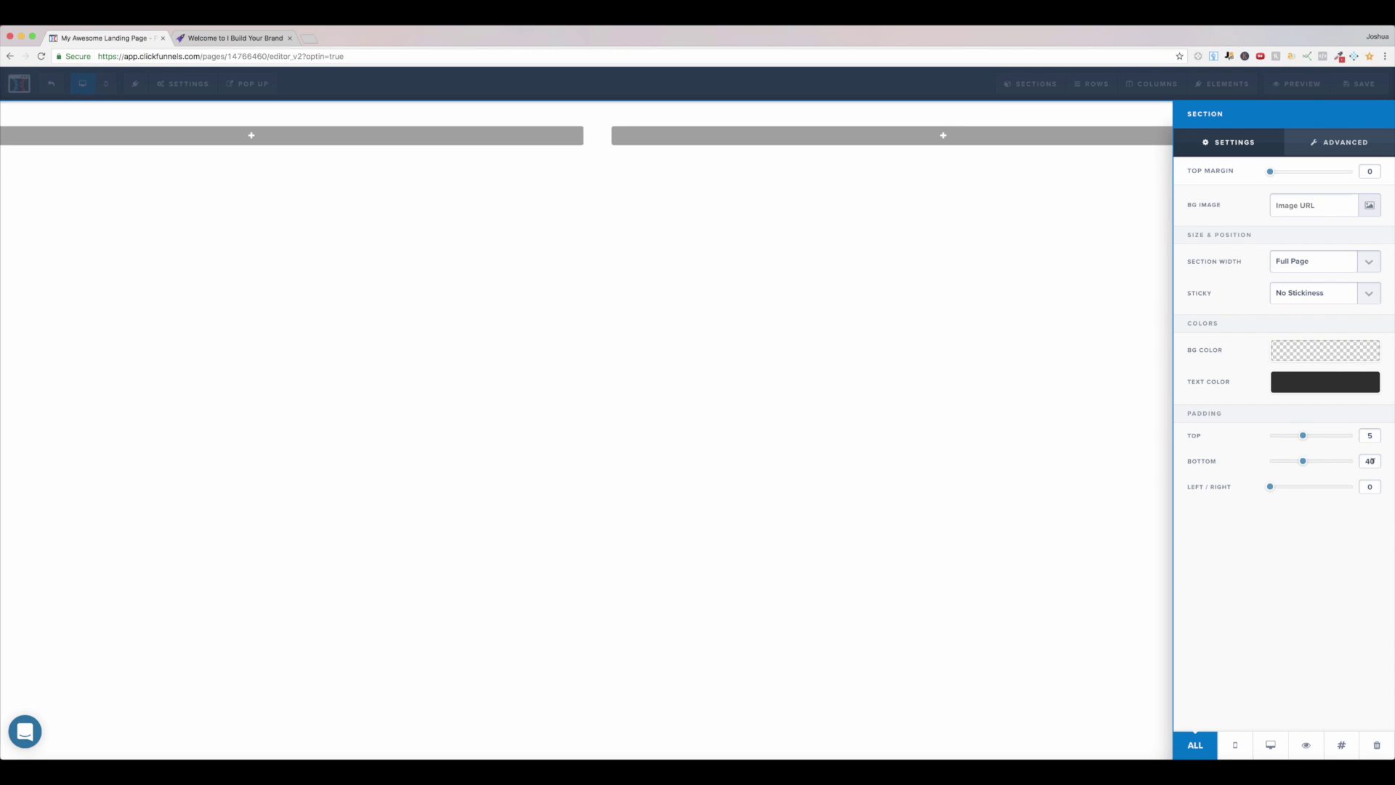
key("Tab")
type("5")
Step: Narrow the header's left column and place an image placeholder in it
left_click(1018, 244)
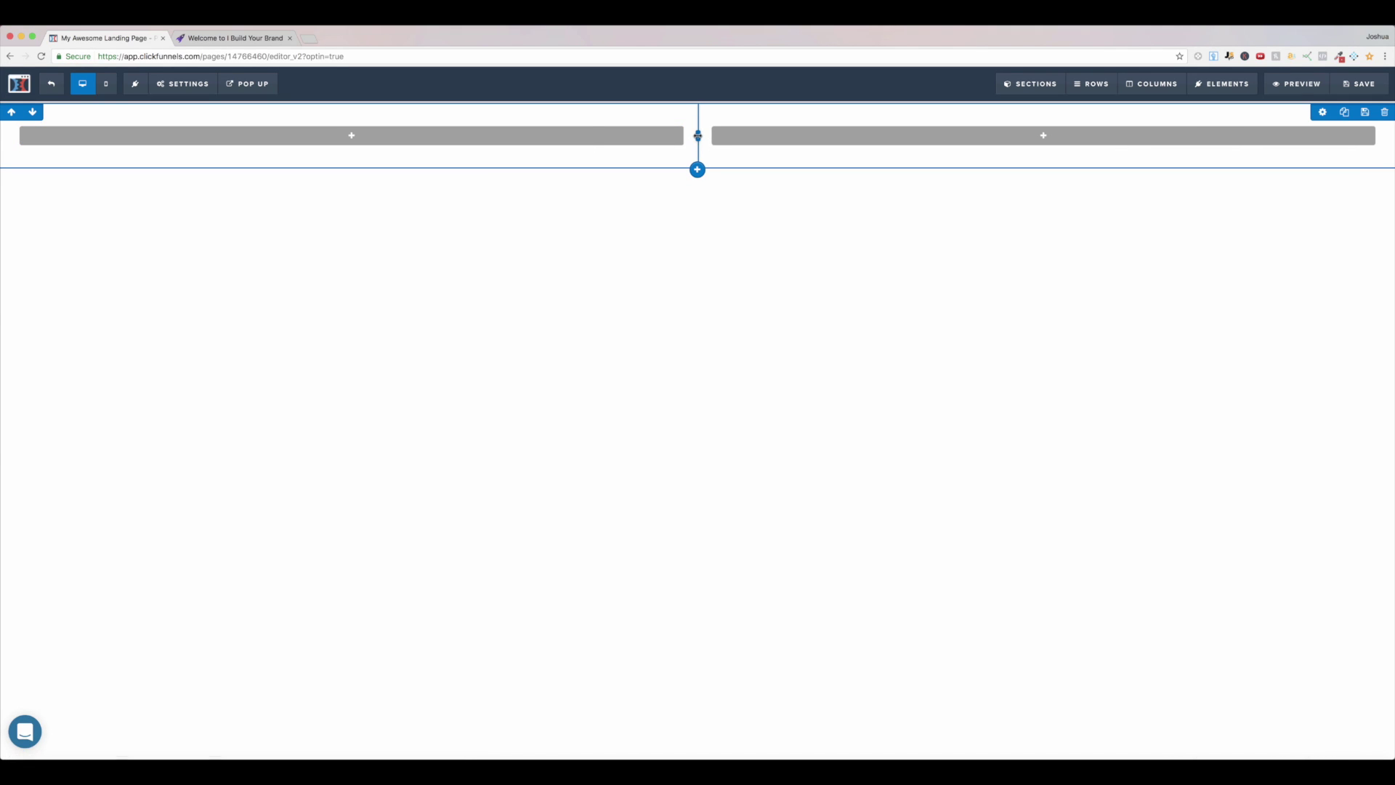
left_click_drag(699, 135, 617, 143)
left_click(372, 146)
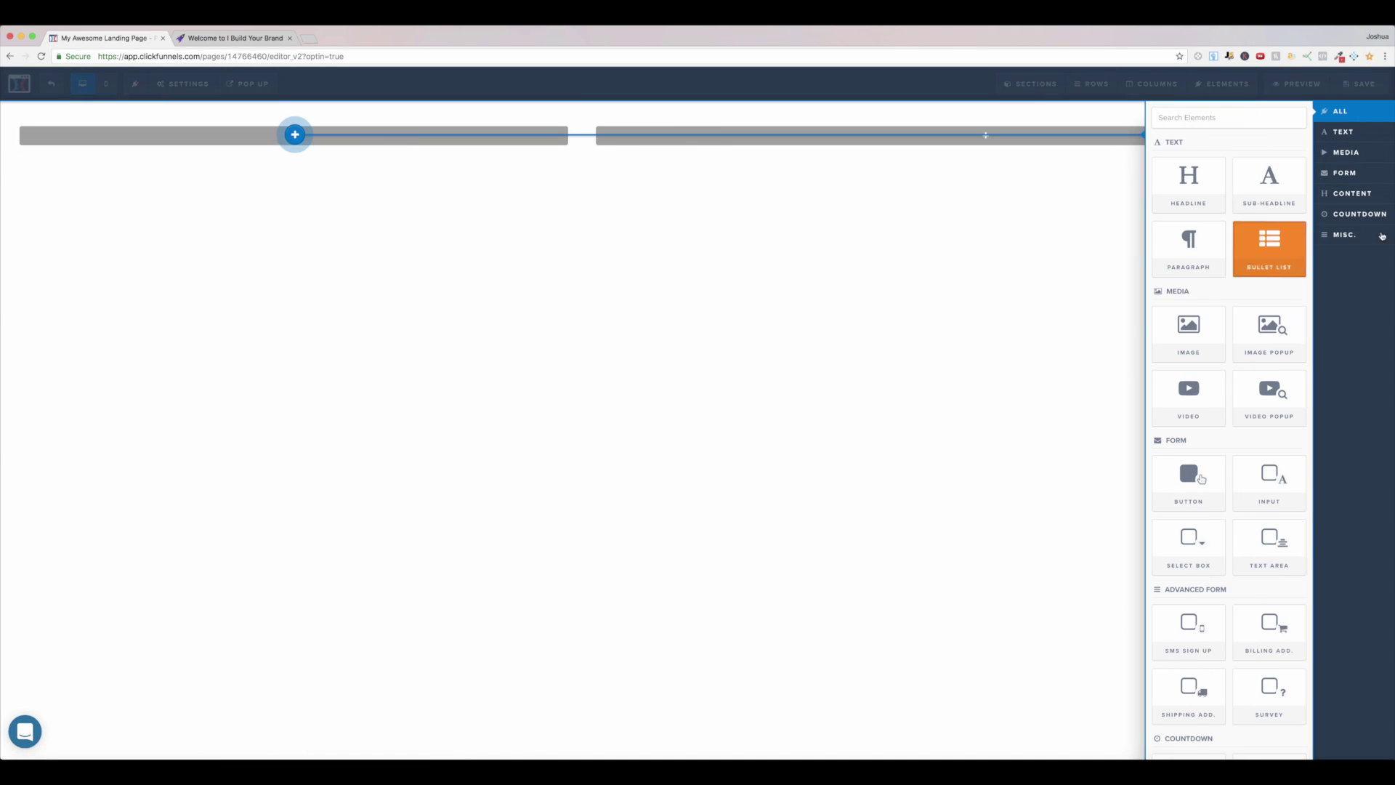
left_click_drag(1192, 342, 1352, 374)
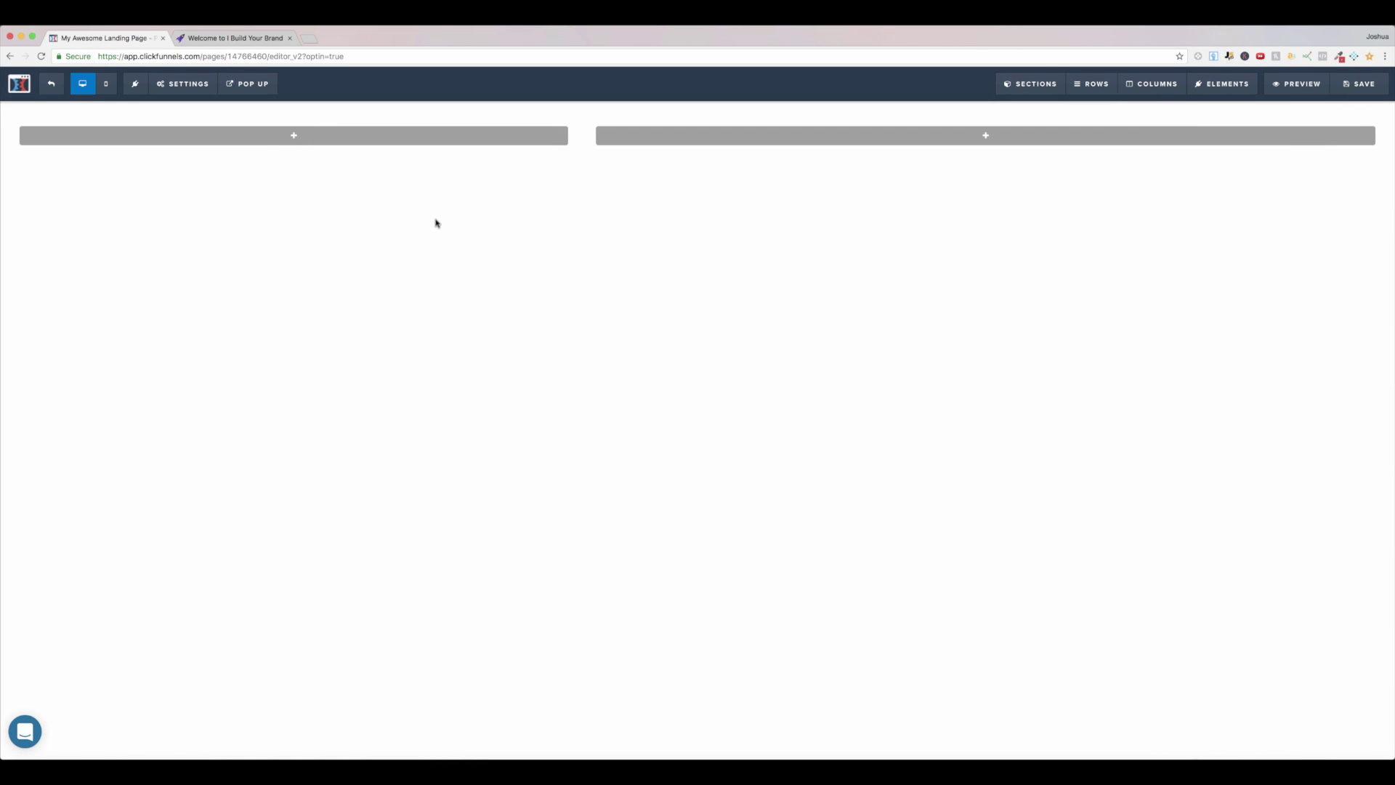
left_click(298, 137)
left_click(1188, 338)
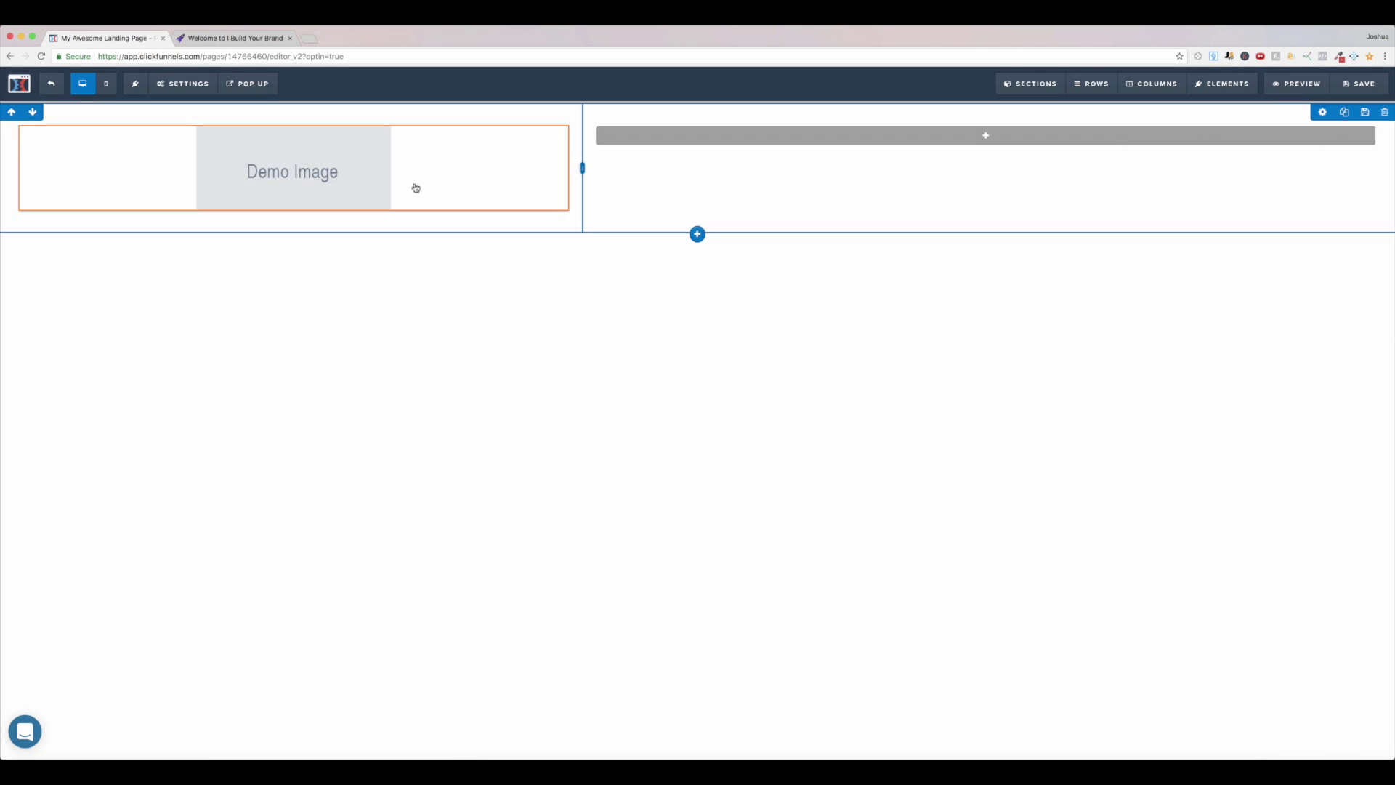
Step: Add a Navigation menu (Features, Pricing, Order Now) to the right column
left_click(1032, 136)
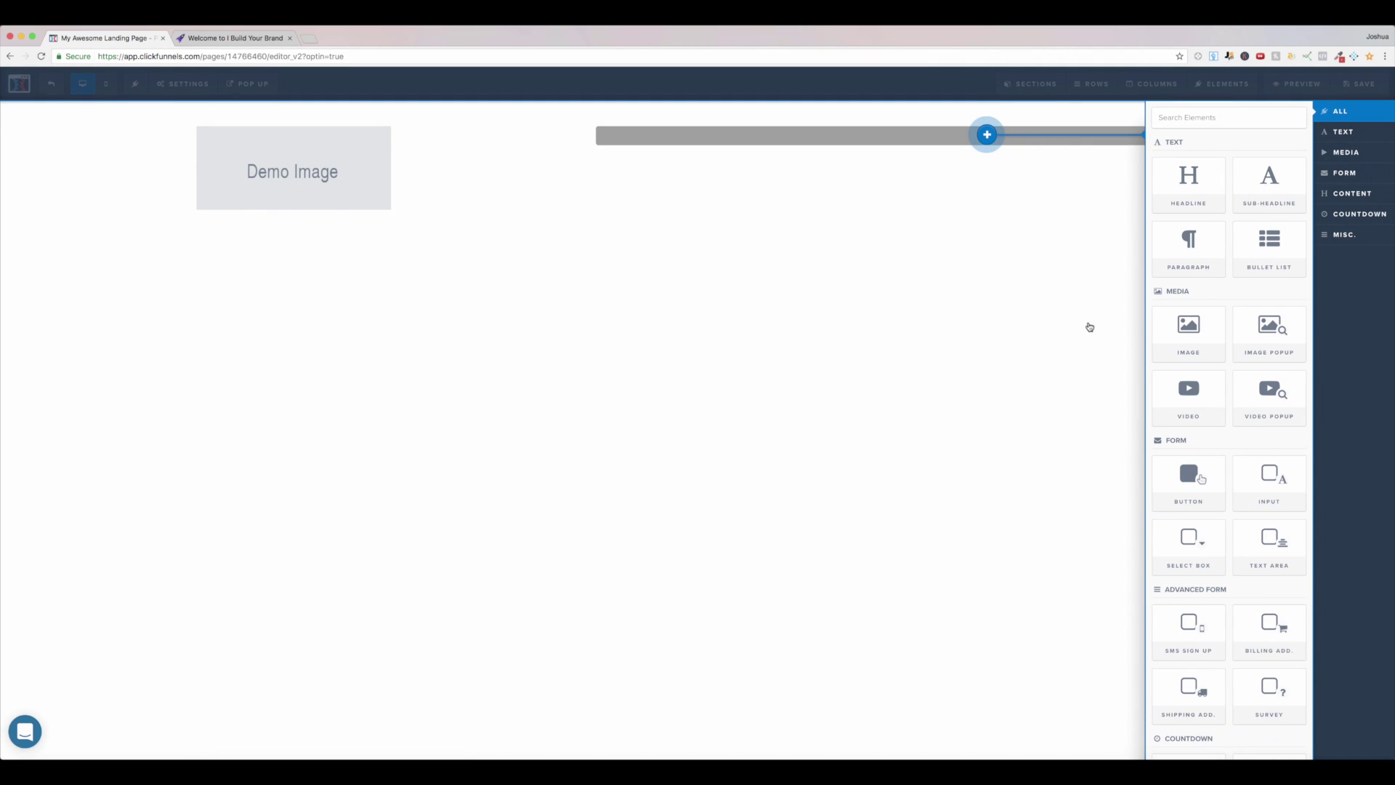
scroll(1251, 485, "down", 4)
scroll(1251, 485, "down", 3)
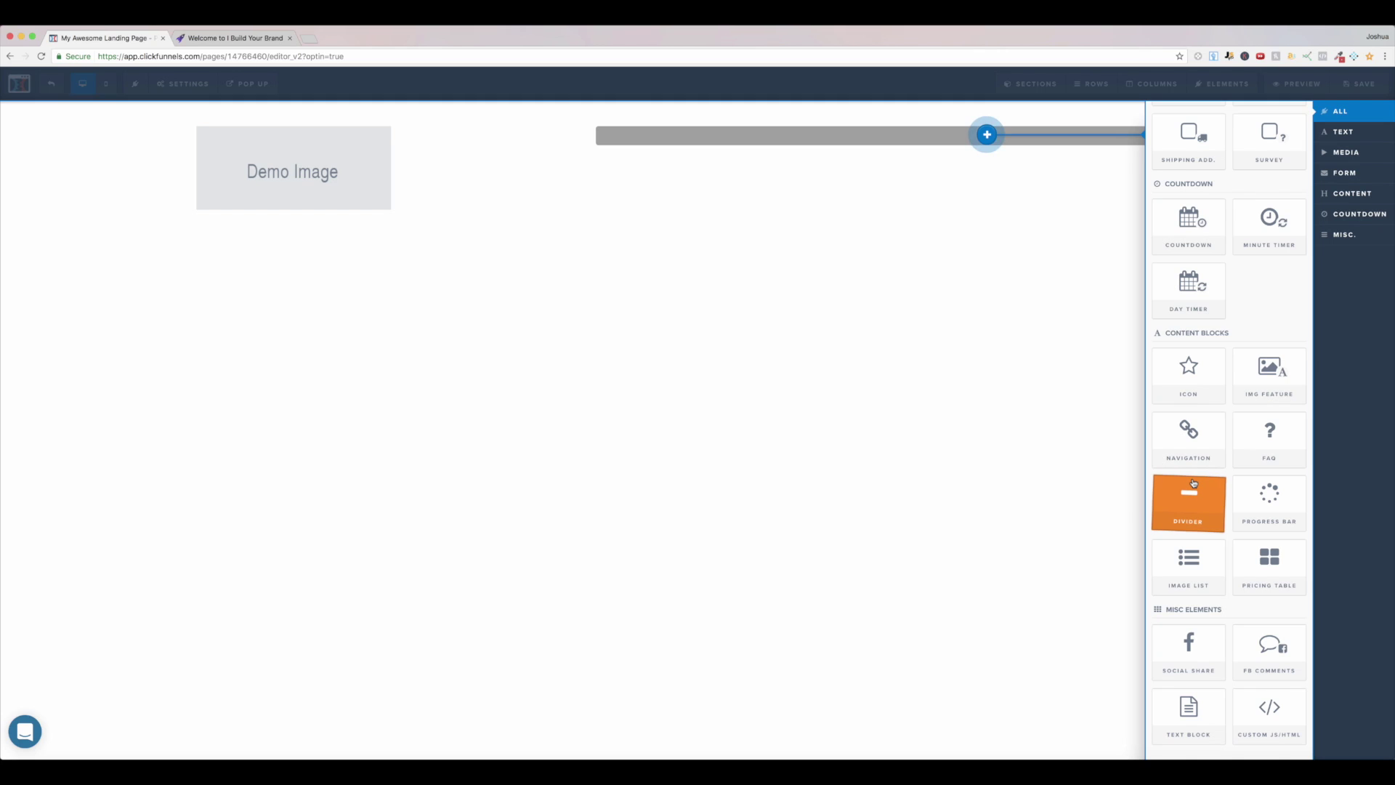
scroll(1187, 368, "up", 10)
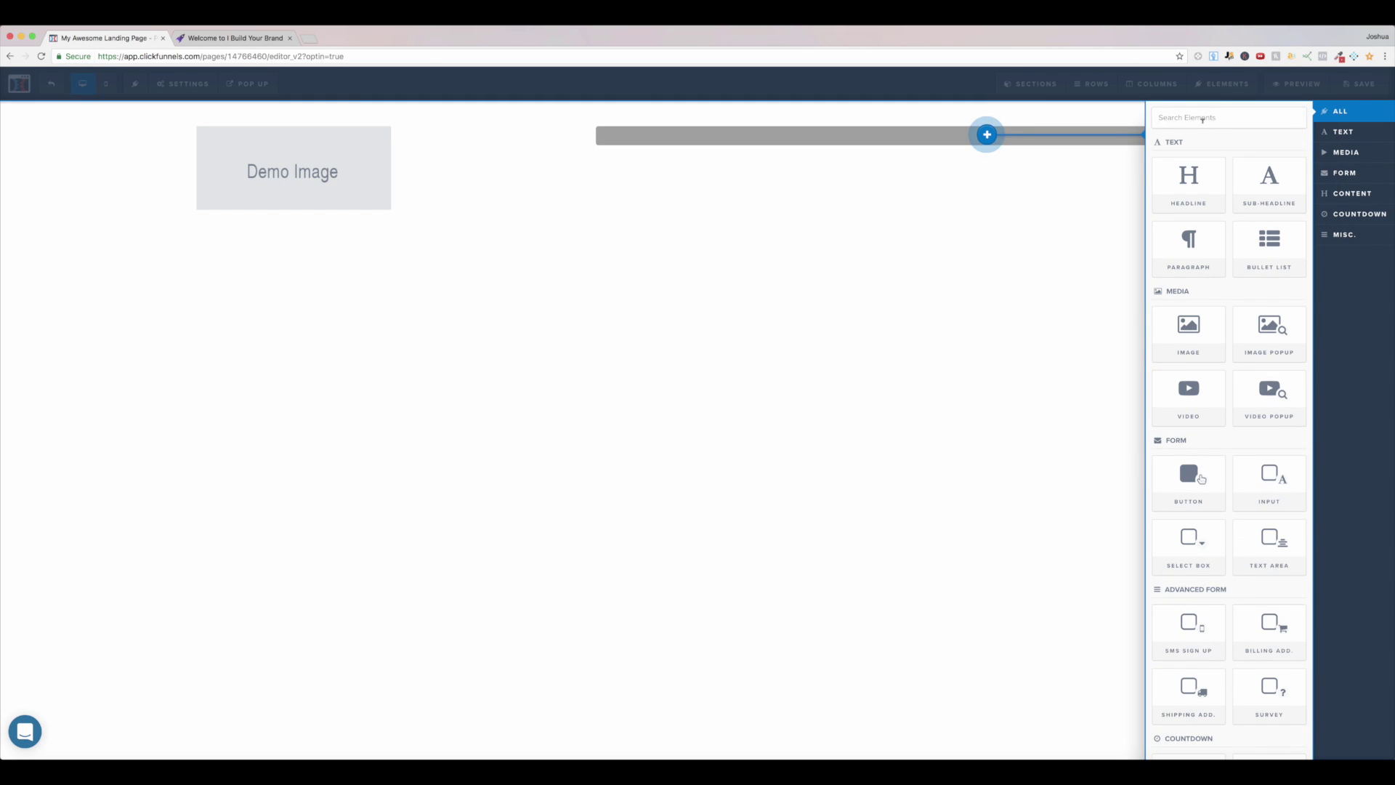
type("navi")
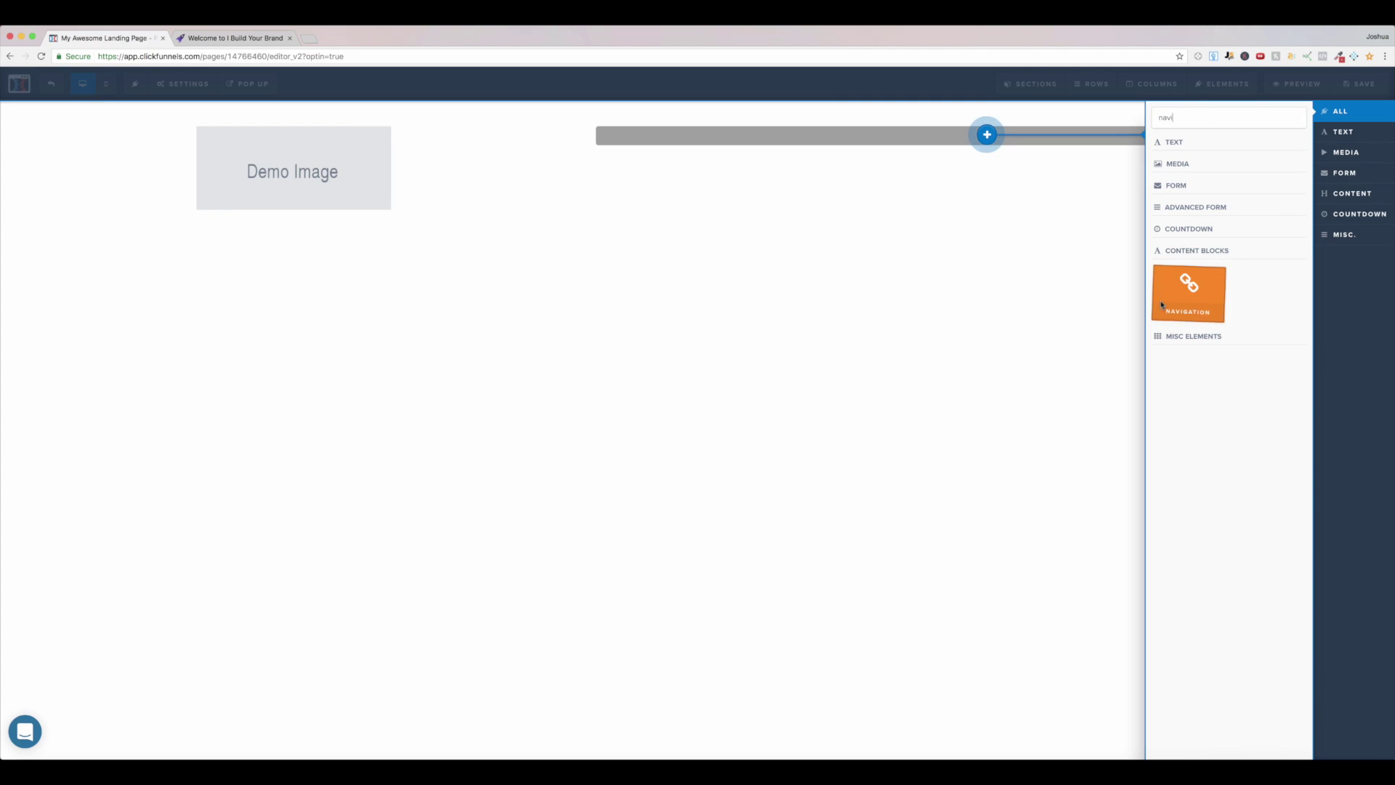
left_click(1189, 291)
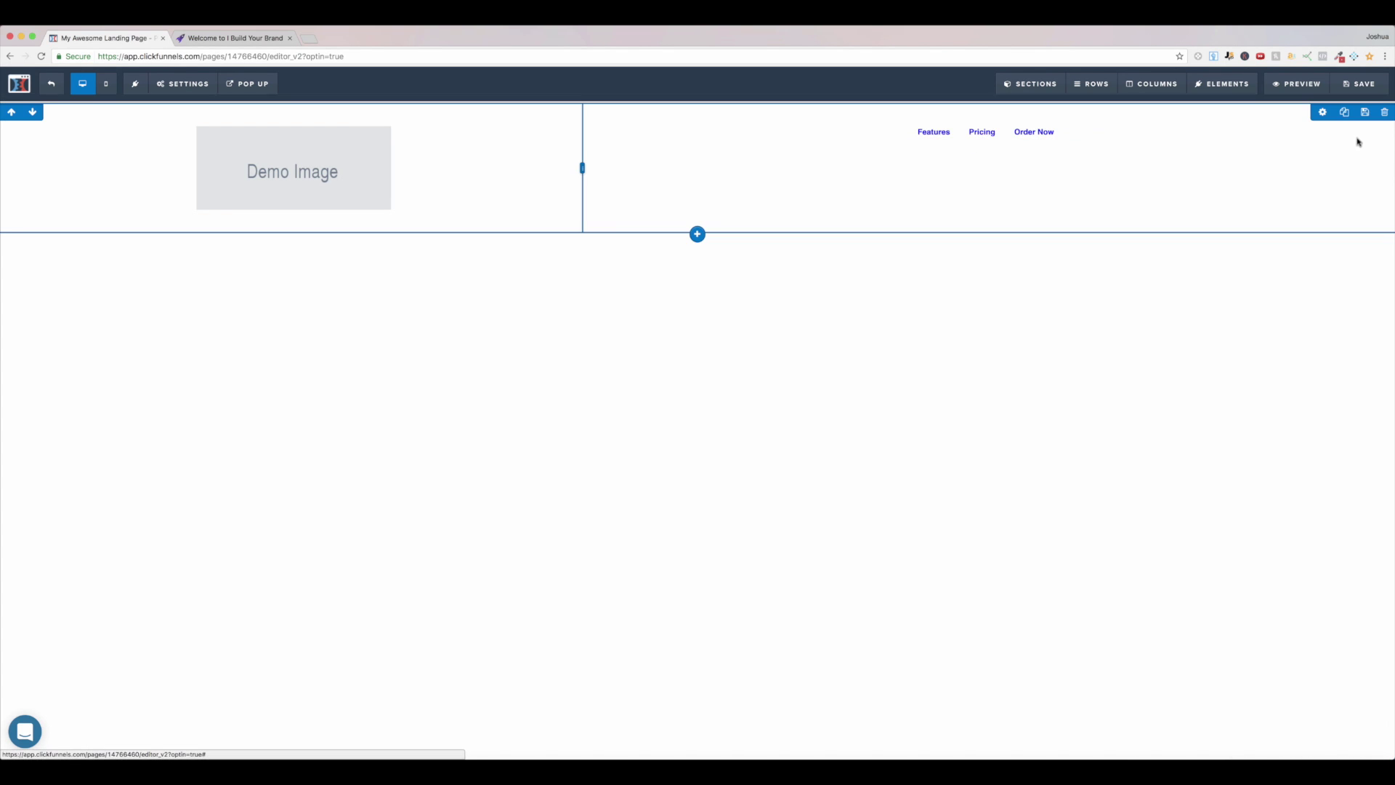
Step: Set the navigation menu's number of links to 5 Links
left_click(1326, 135)
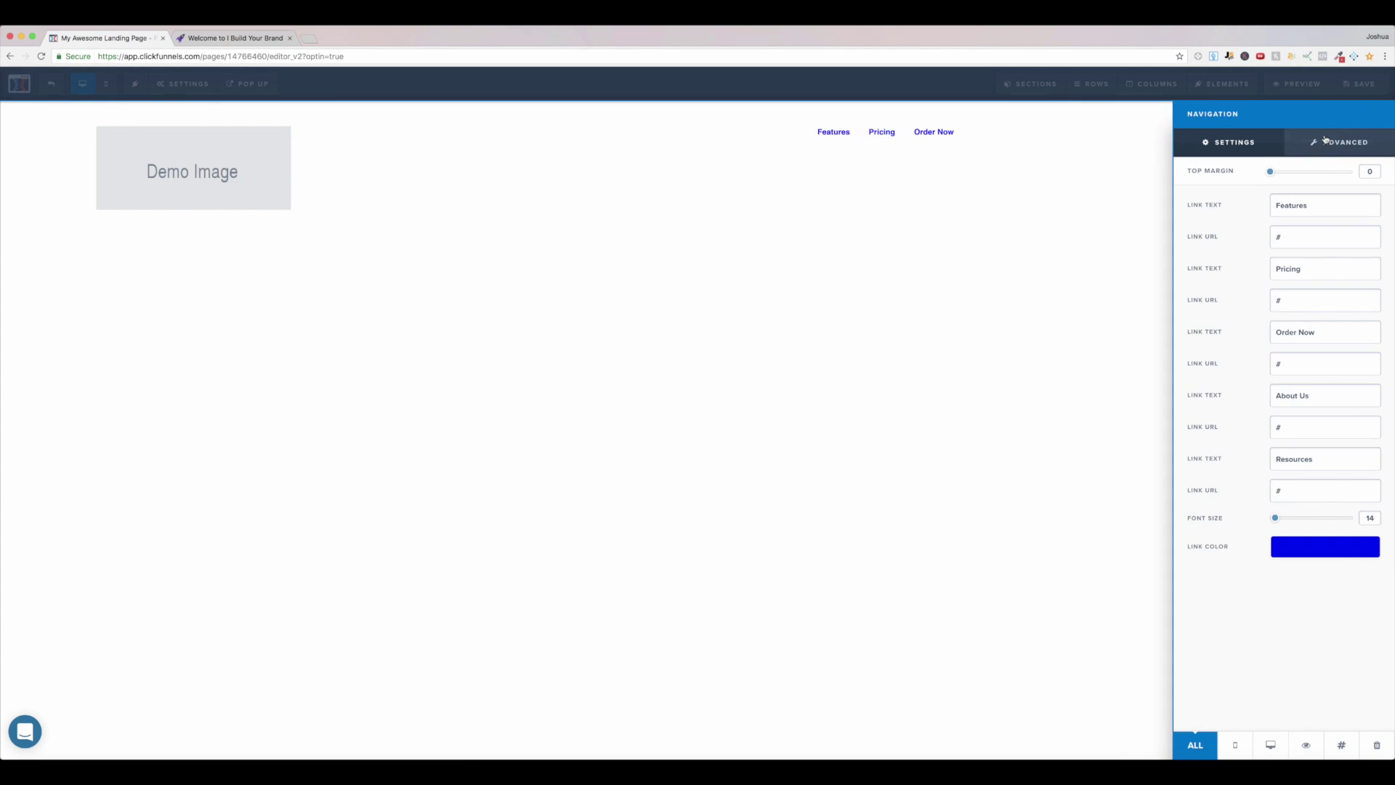
double_click(1308, 205)
left_click(1360, 141)
left_click(1327, 207)
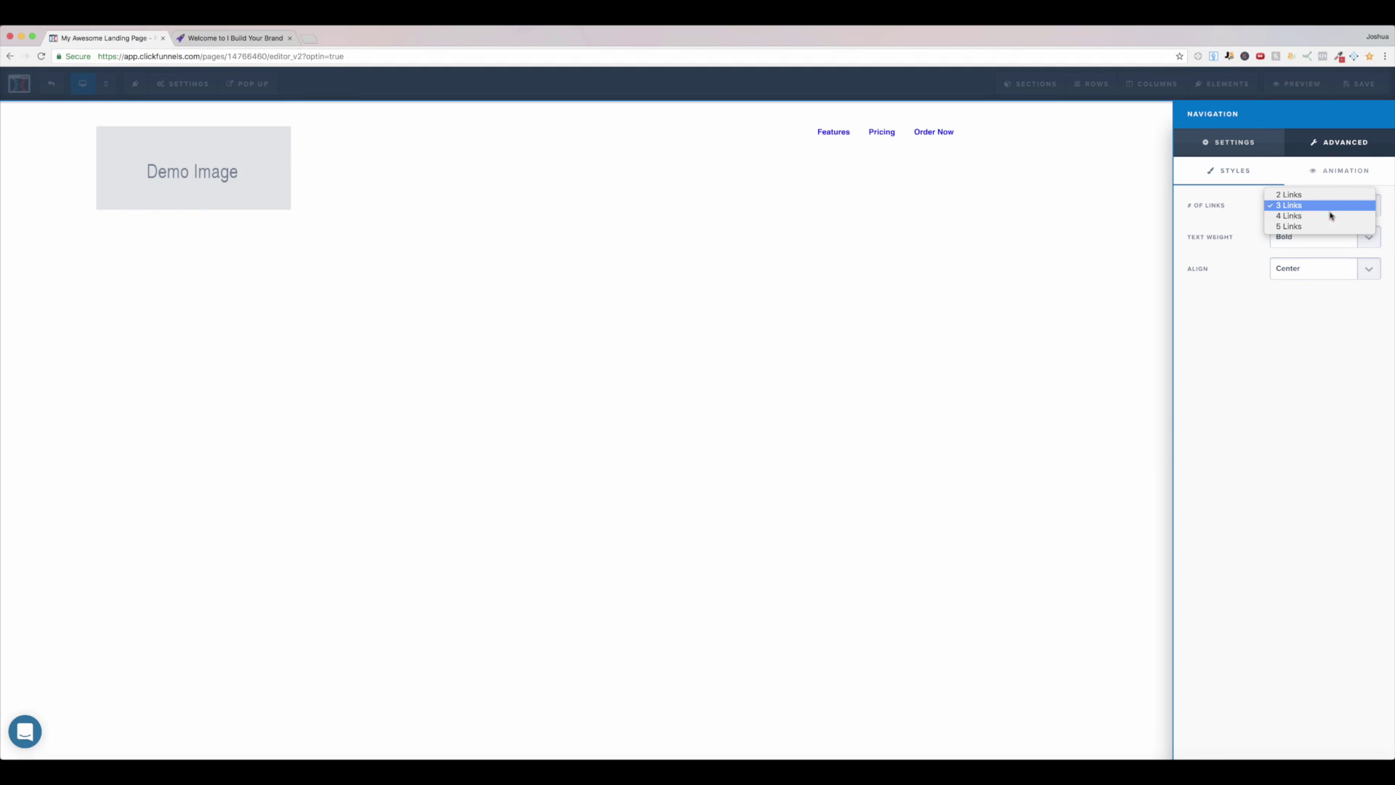
left_click(1330, 226)
left_click(1263, 144)
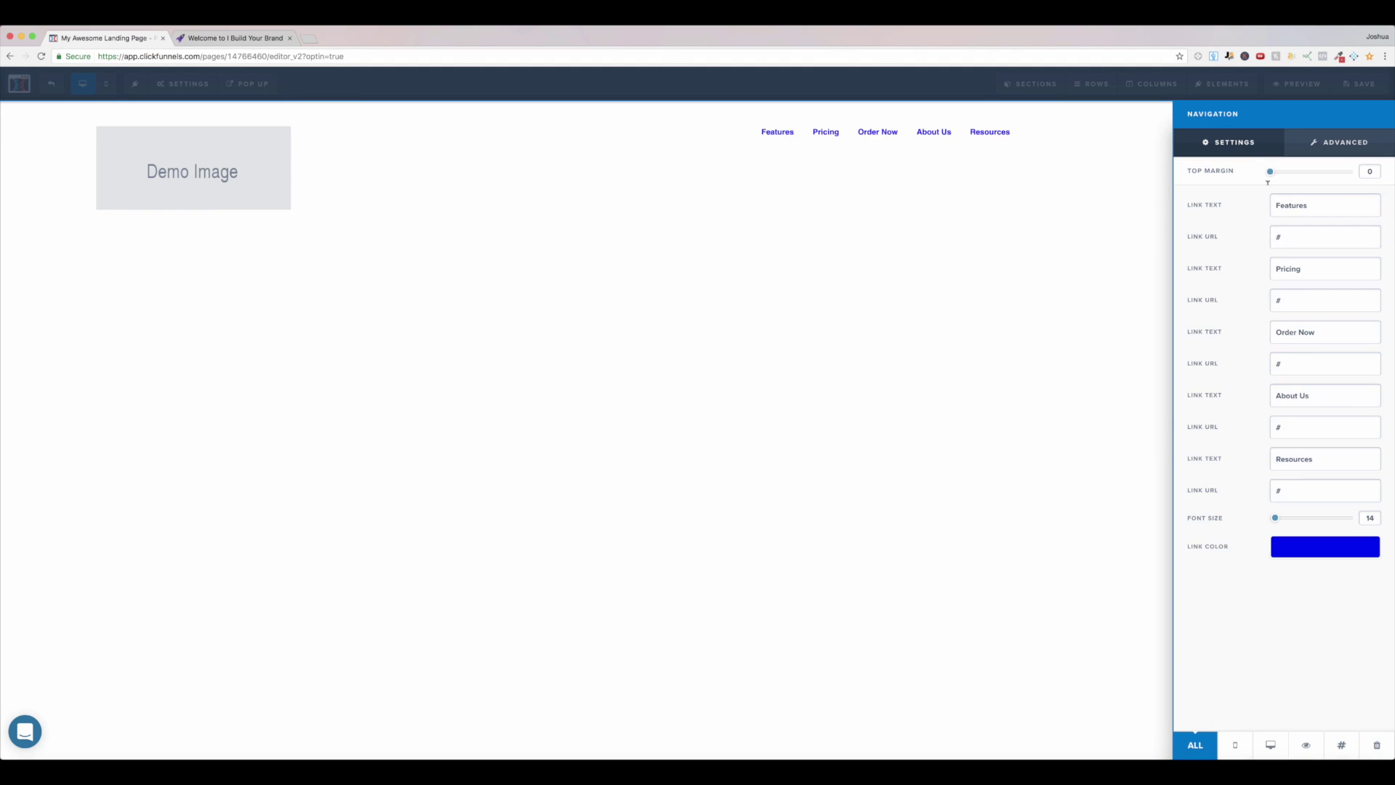
Step: Rename the menu links to Discovery Form, Testimonials, Services and Contact Us
double_click(1309, 205)
type("Discovery Form")
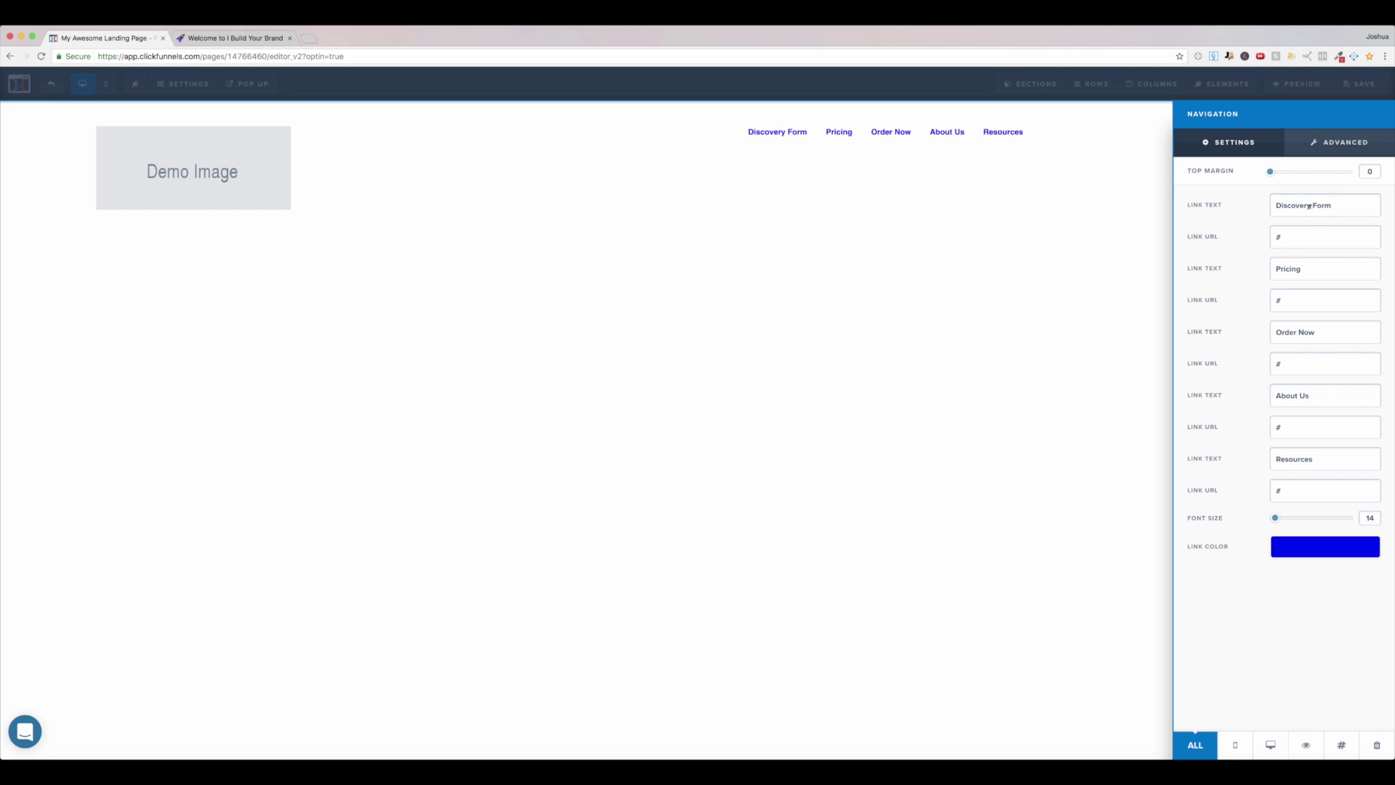
left_click_drag(1312, 274, 1263, 274)
type("Testimonials")
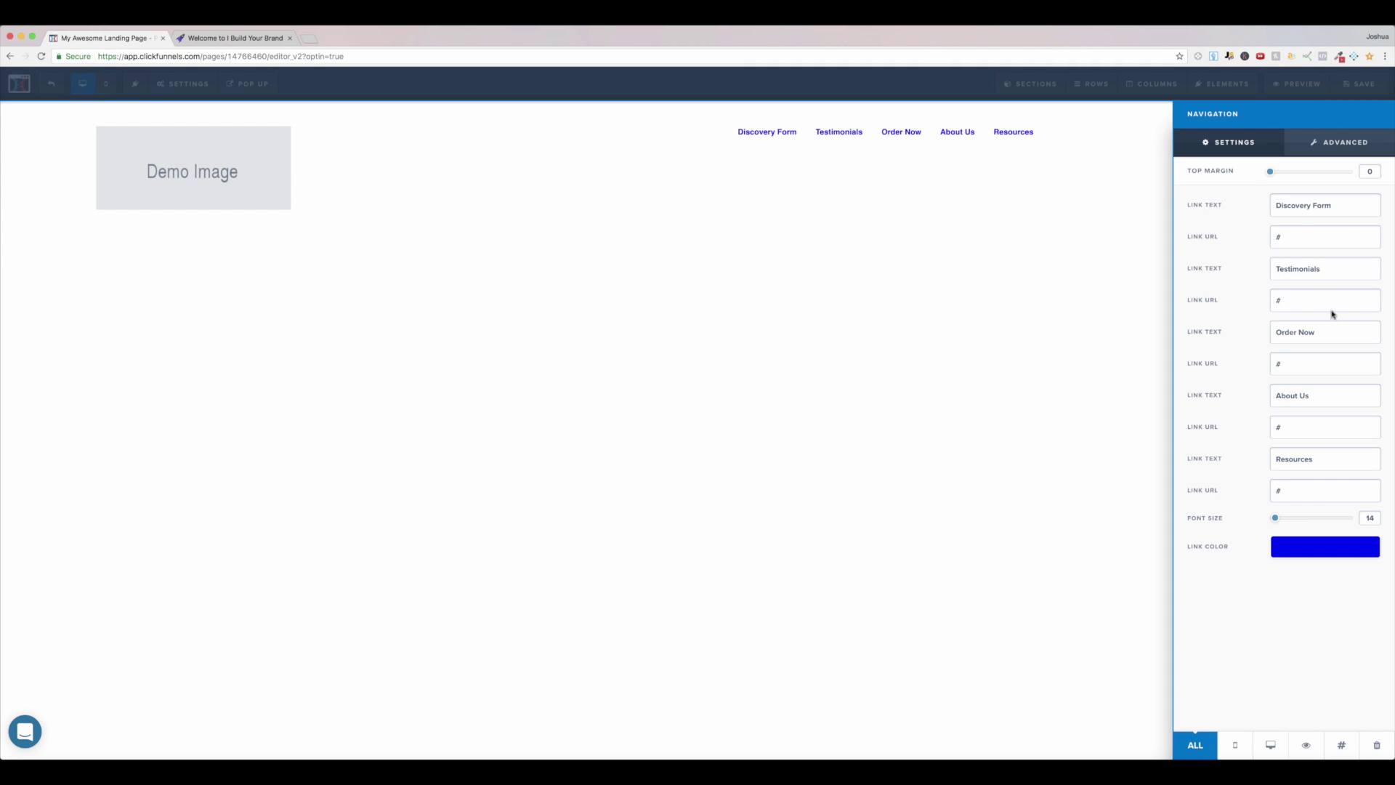
triple_click(1309, 331)
type("Services")
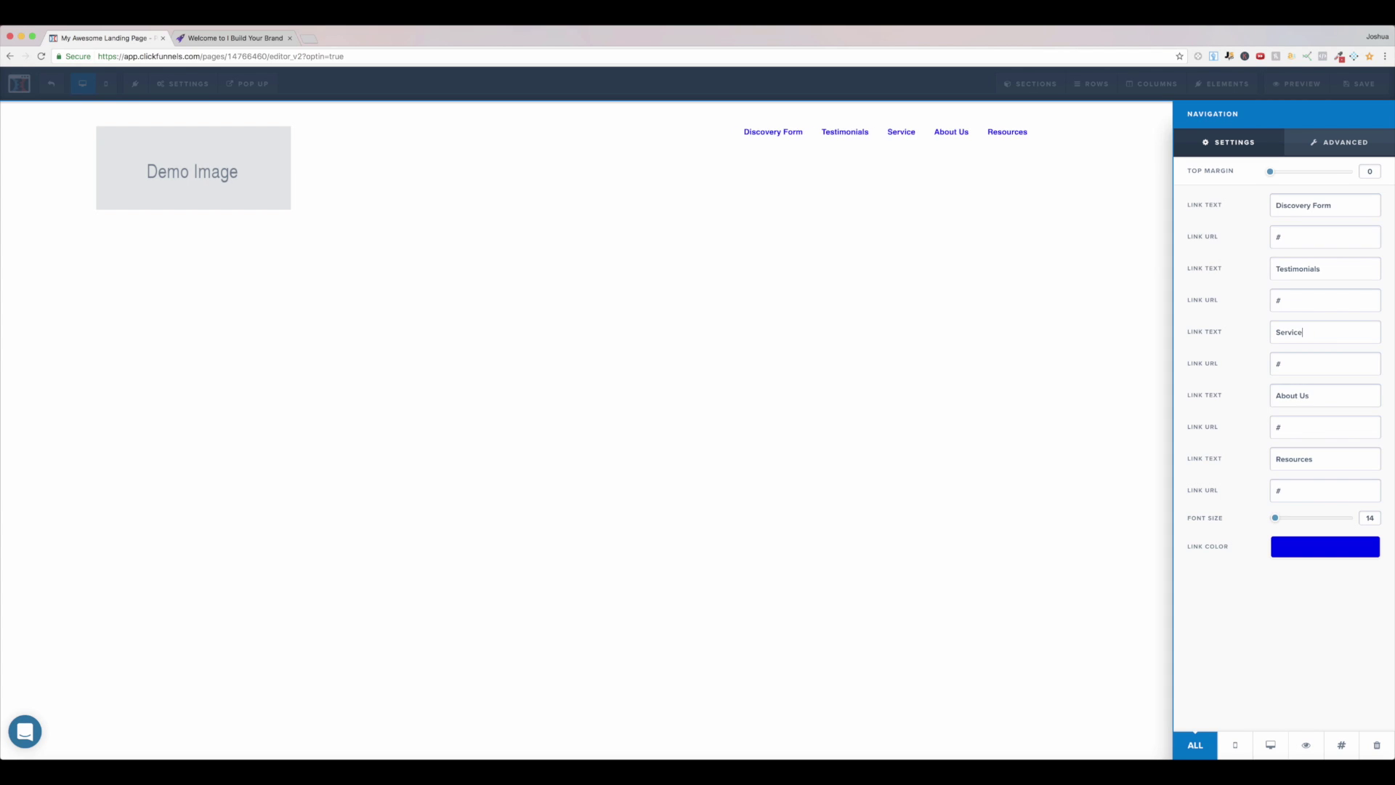
double_click(1327, 458)
type("Contact Us")
left_click(716, 320)
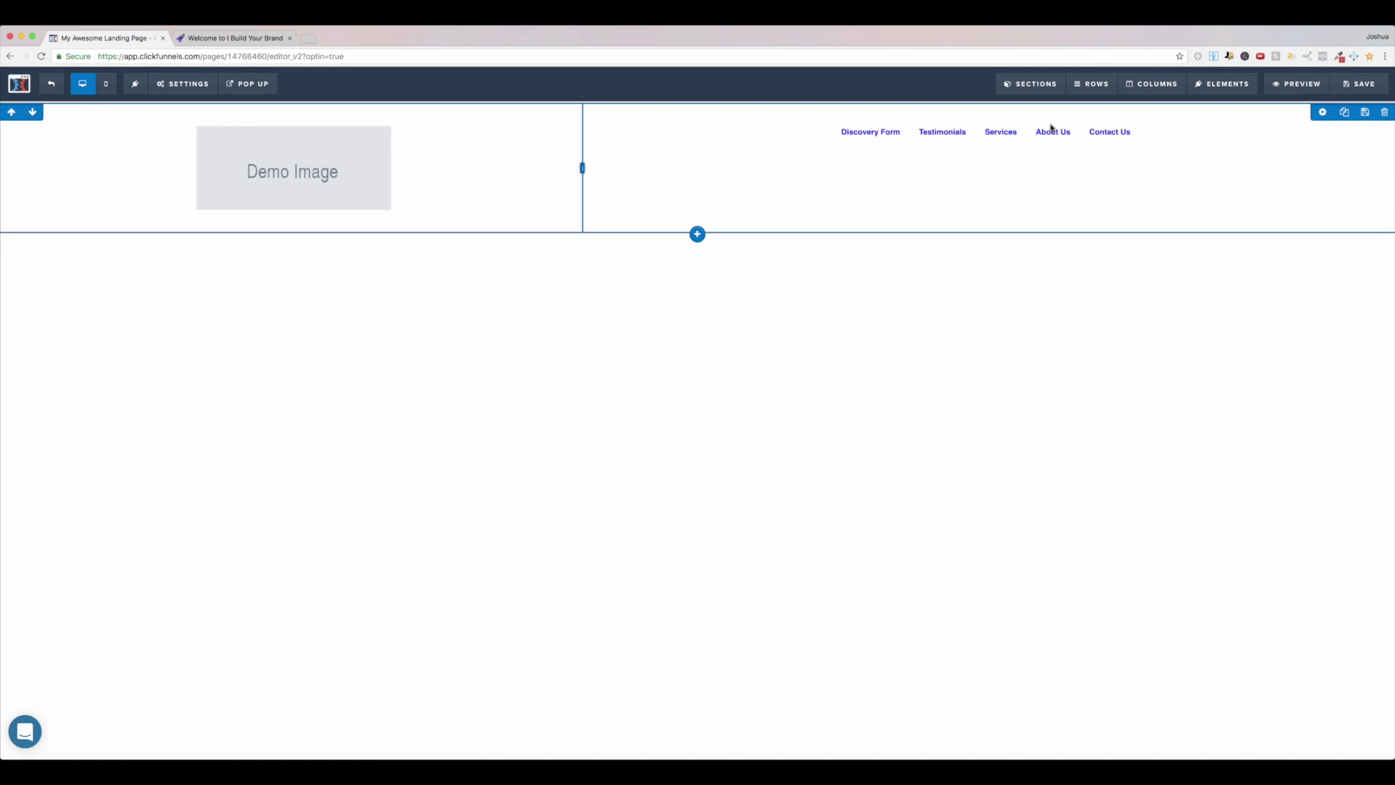
Step: Drag the header row's column divider right, then back left so the image column takes about a third
left_click_drag(583, 167, 1352, 125)
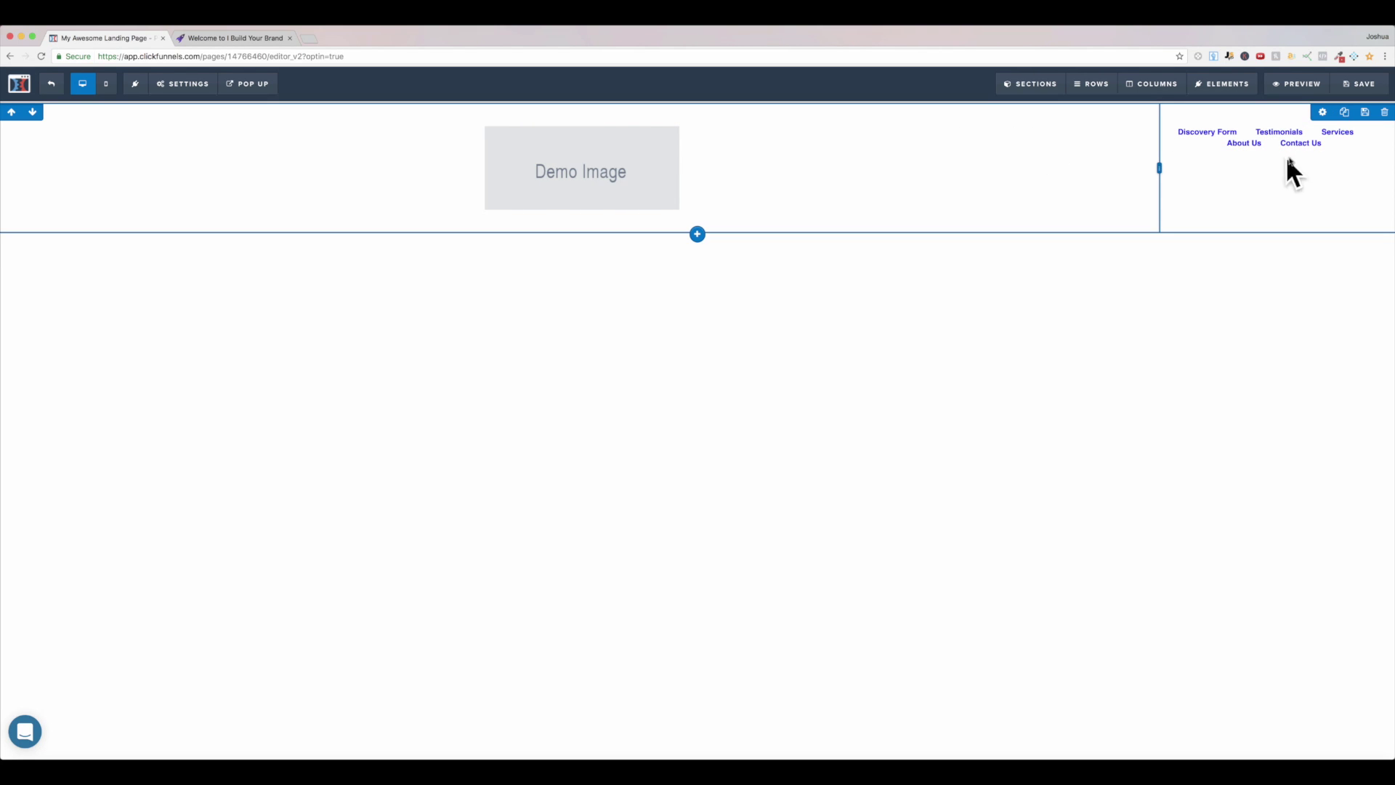
left_click_drag(1160, 168, 521, 152)
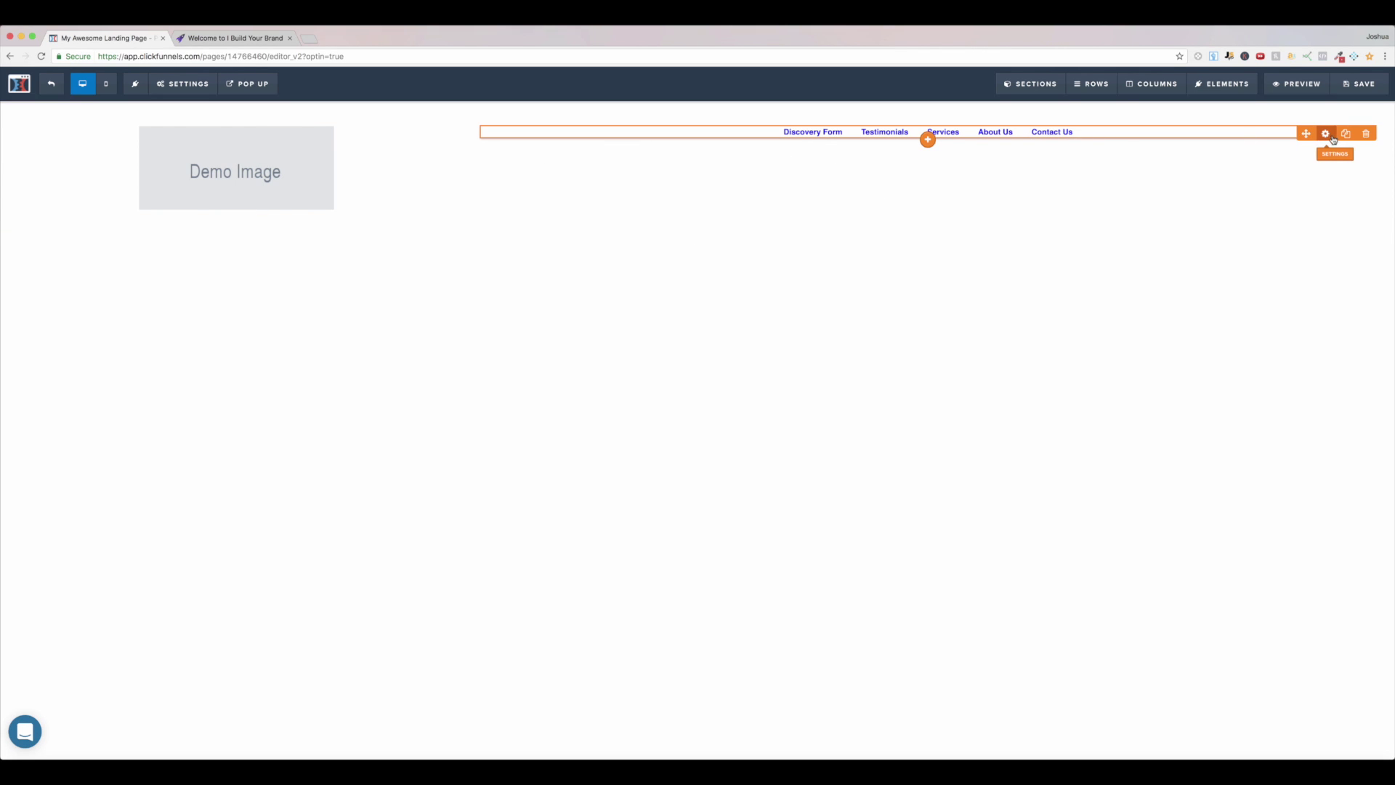
Step: Change the navigation link colour to a muted teal (#2da99d)
left_click(1331, 143)
left_click(1302, 558)
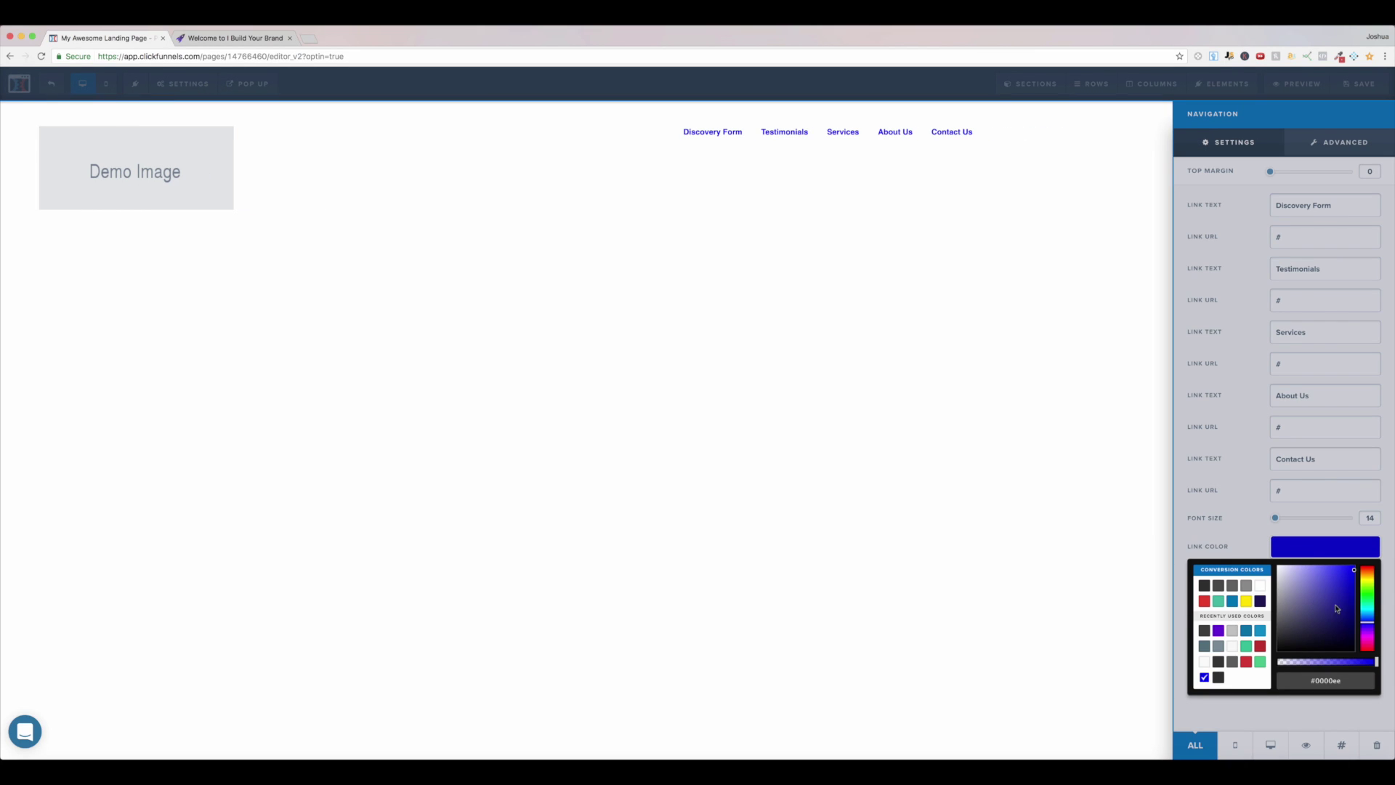
left_click_drag(1368, 611, 1373, 607)
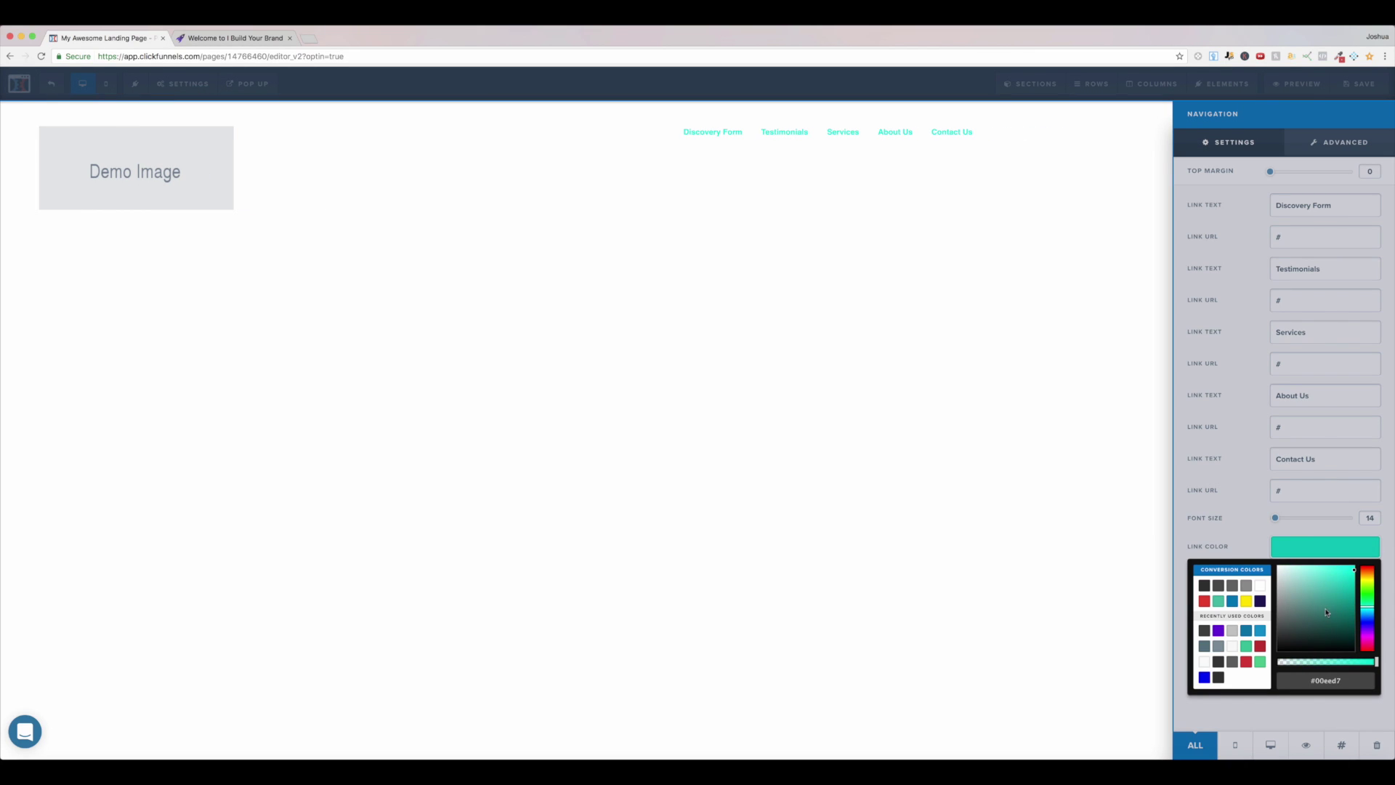
left_click(1338, 596)
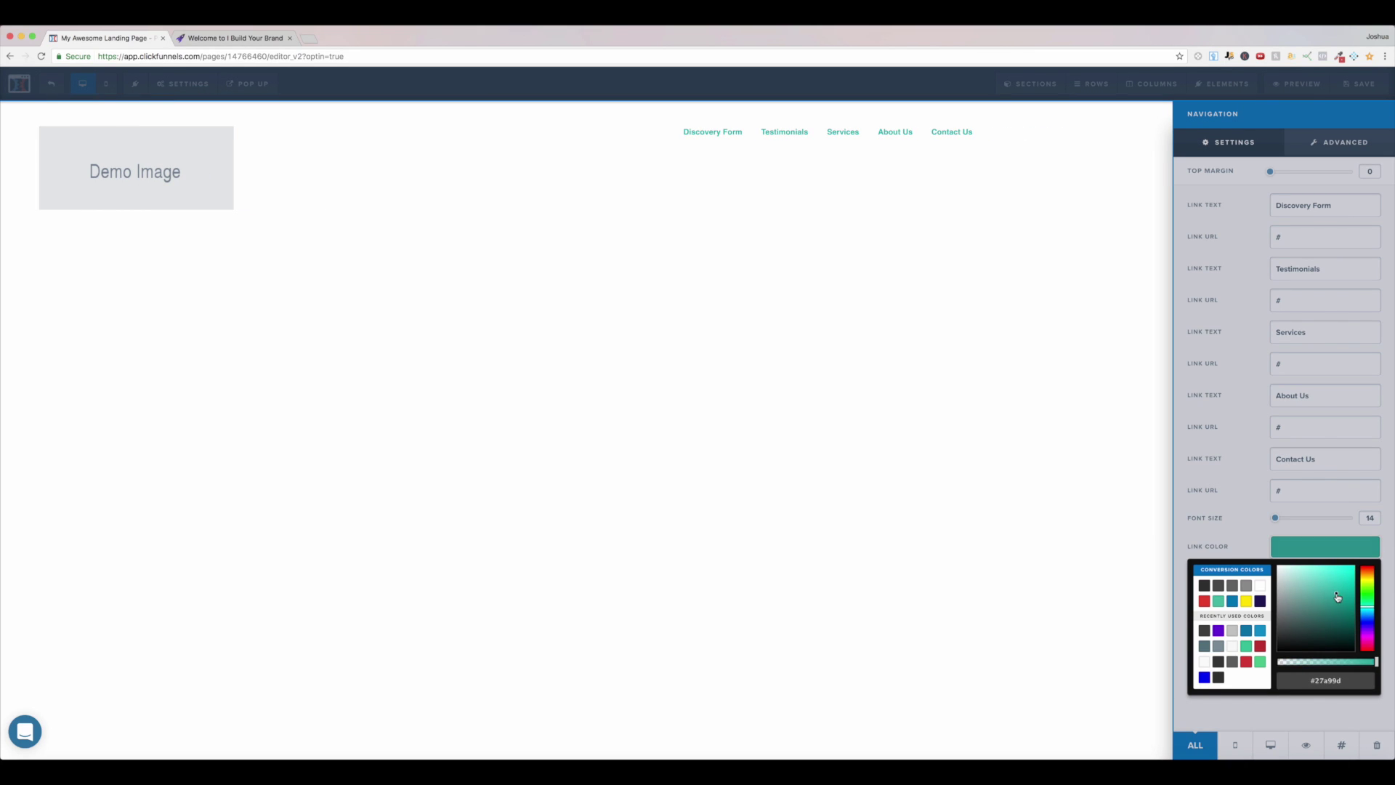
left_click(1062, 381)
Step: Set the logo image height to 80 px
left_click(290, 178)
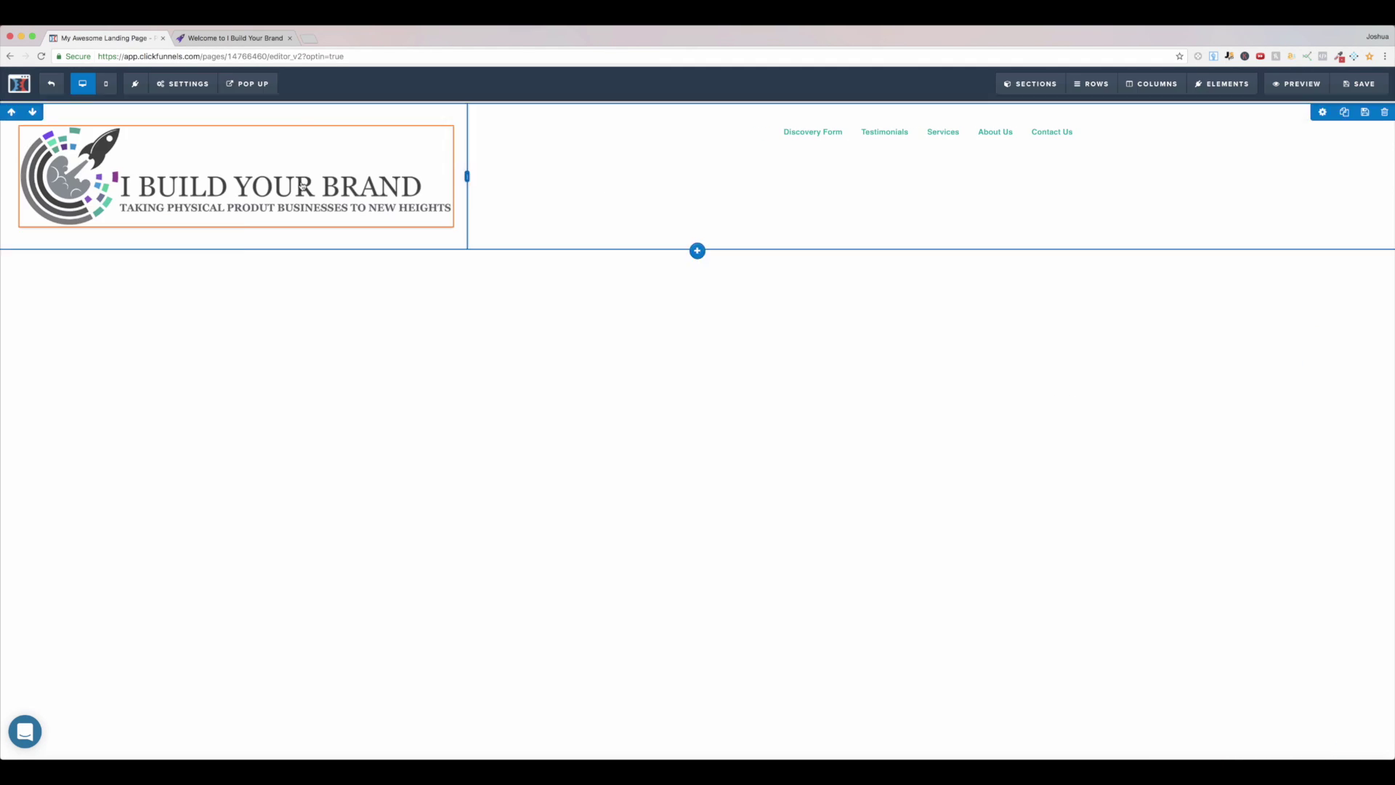
left_click(302, 186)
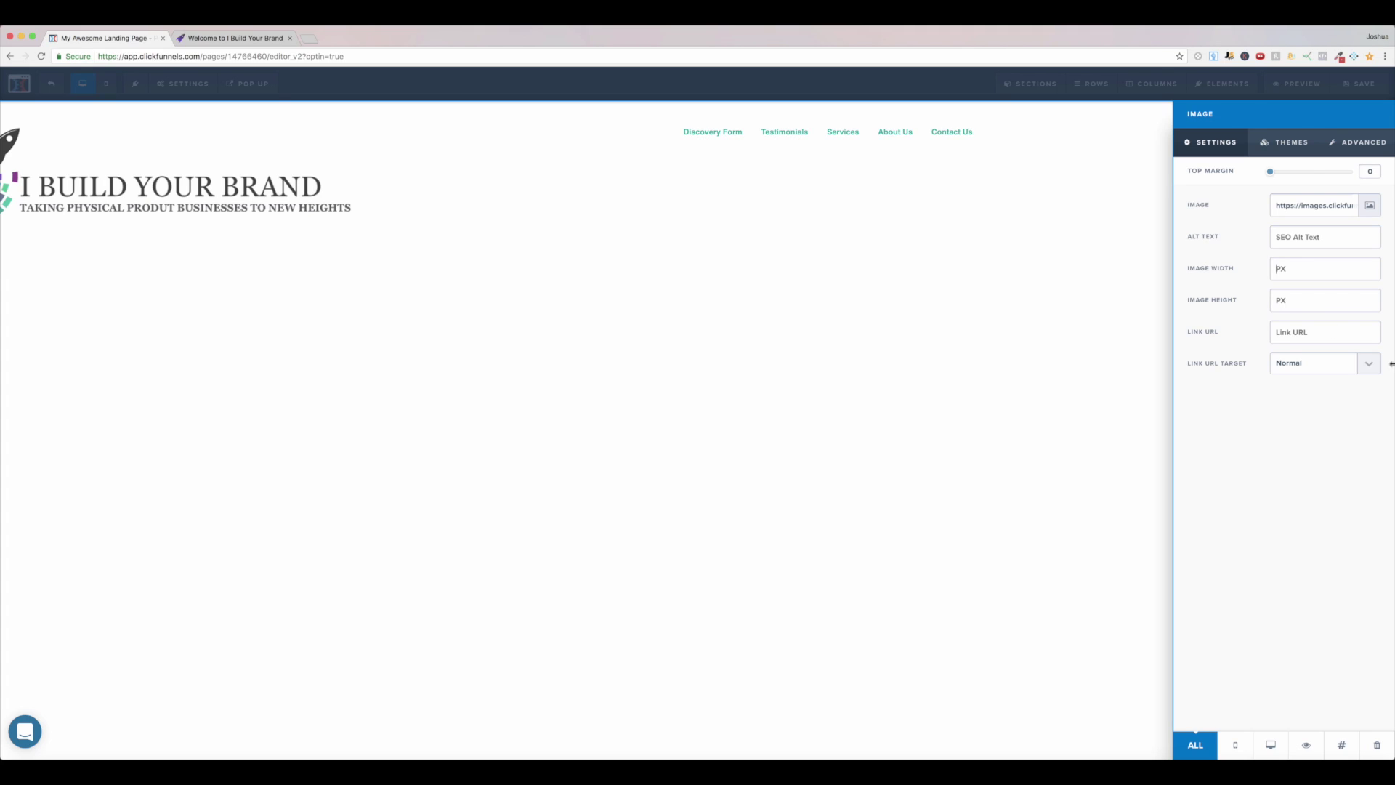
left_click(1331, 301)
type("80")
left_click(857, 216)
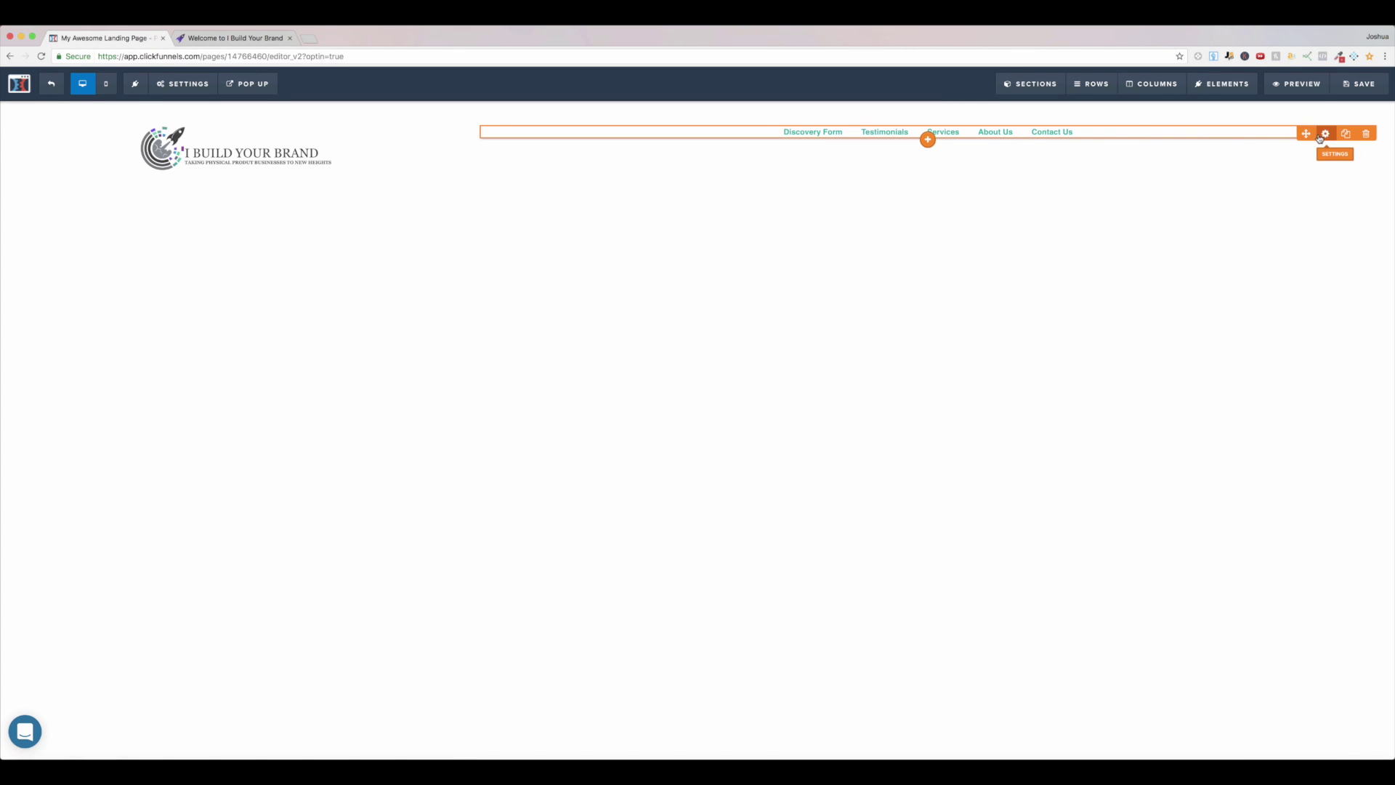
Step: Give the header row 5 px top and bottom padding
left_click(1326, 133)
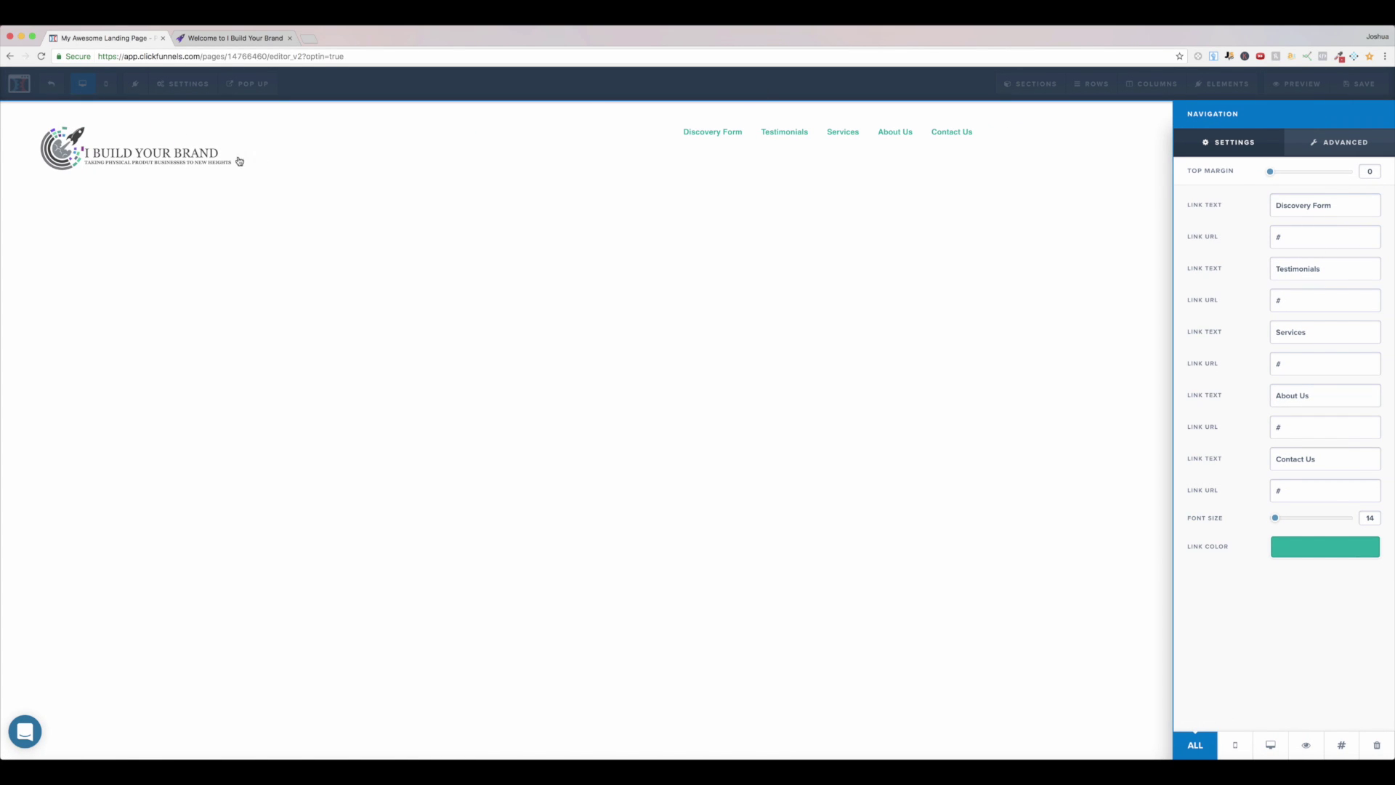
left_click(325, 170)
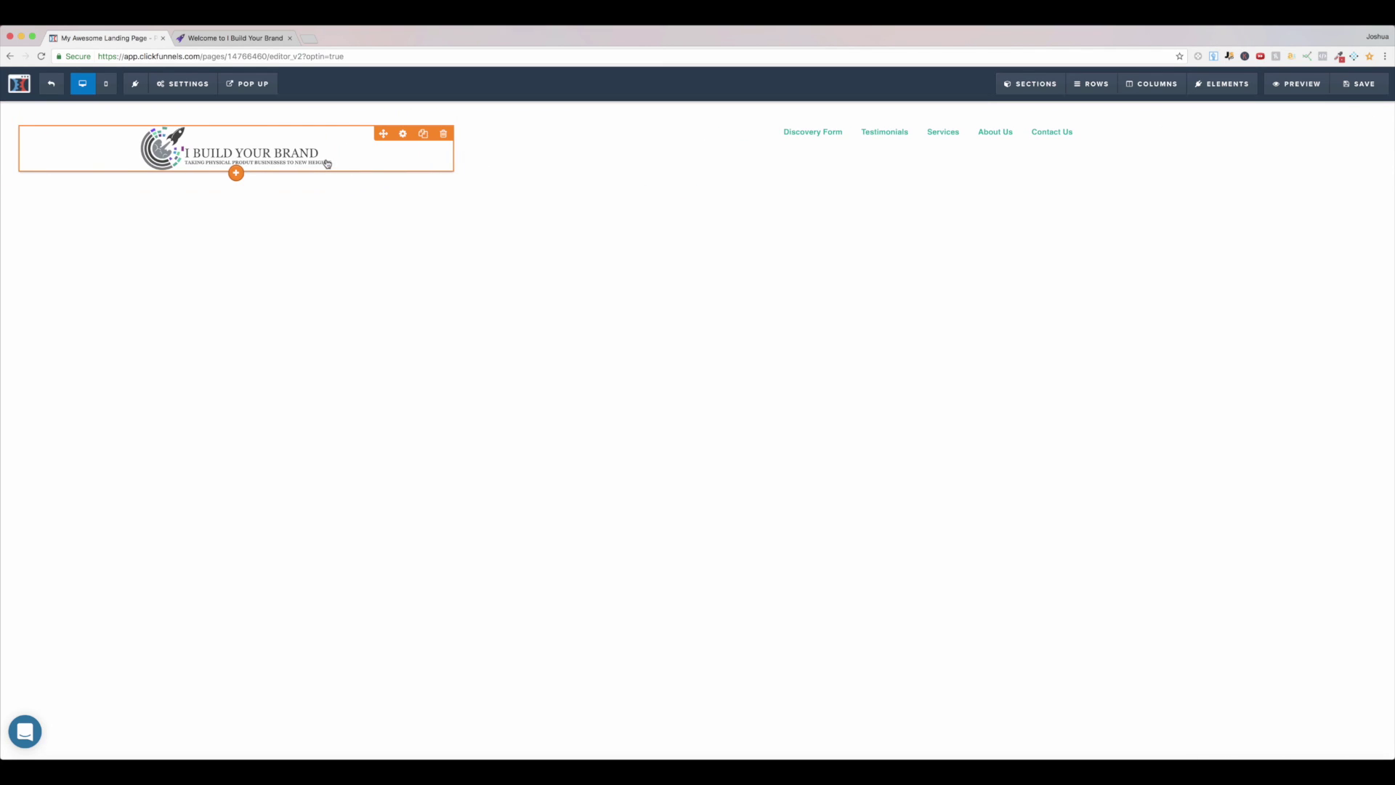
left_click(380, 132)
left_click(317, 171)
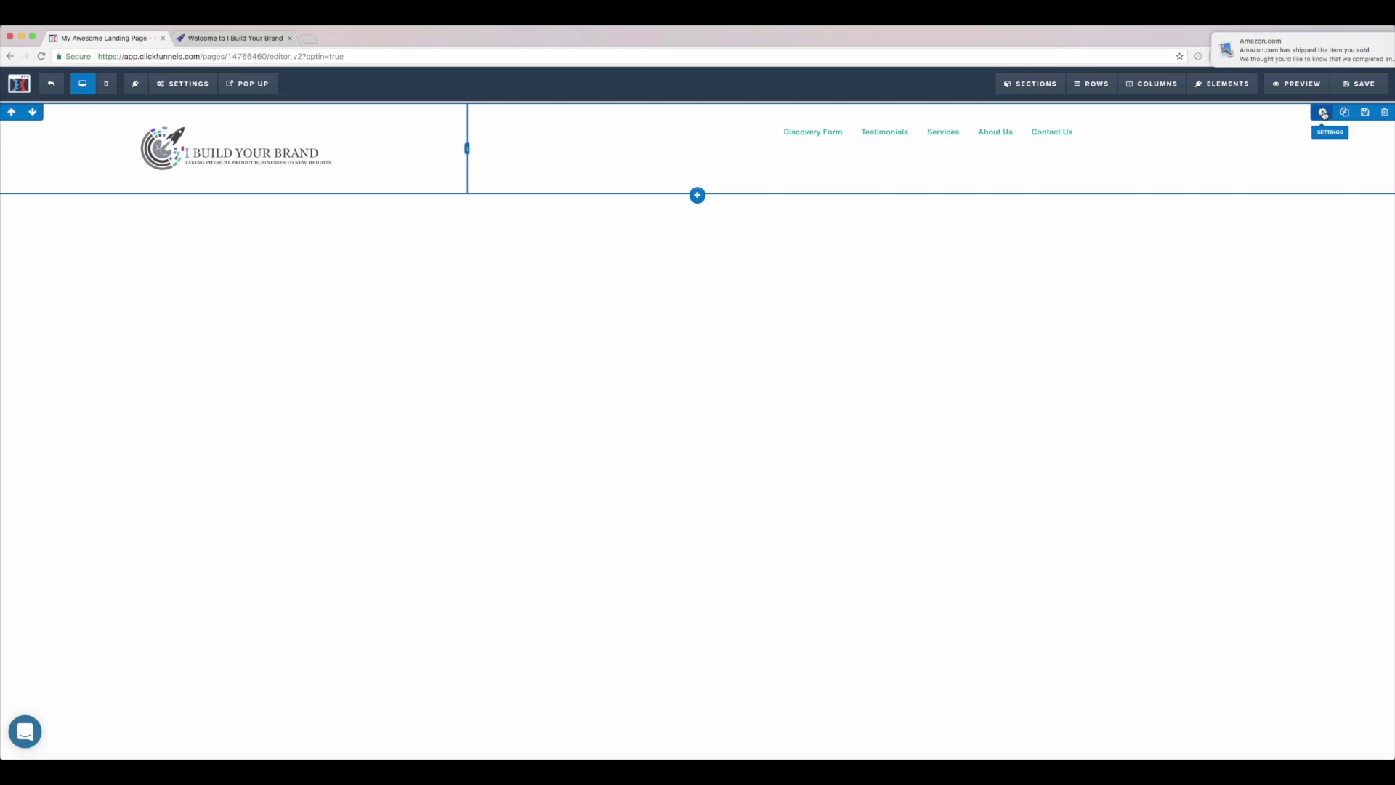
left_click(1322, 113)
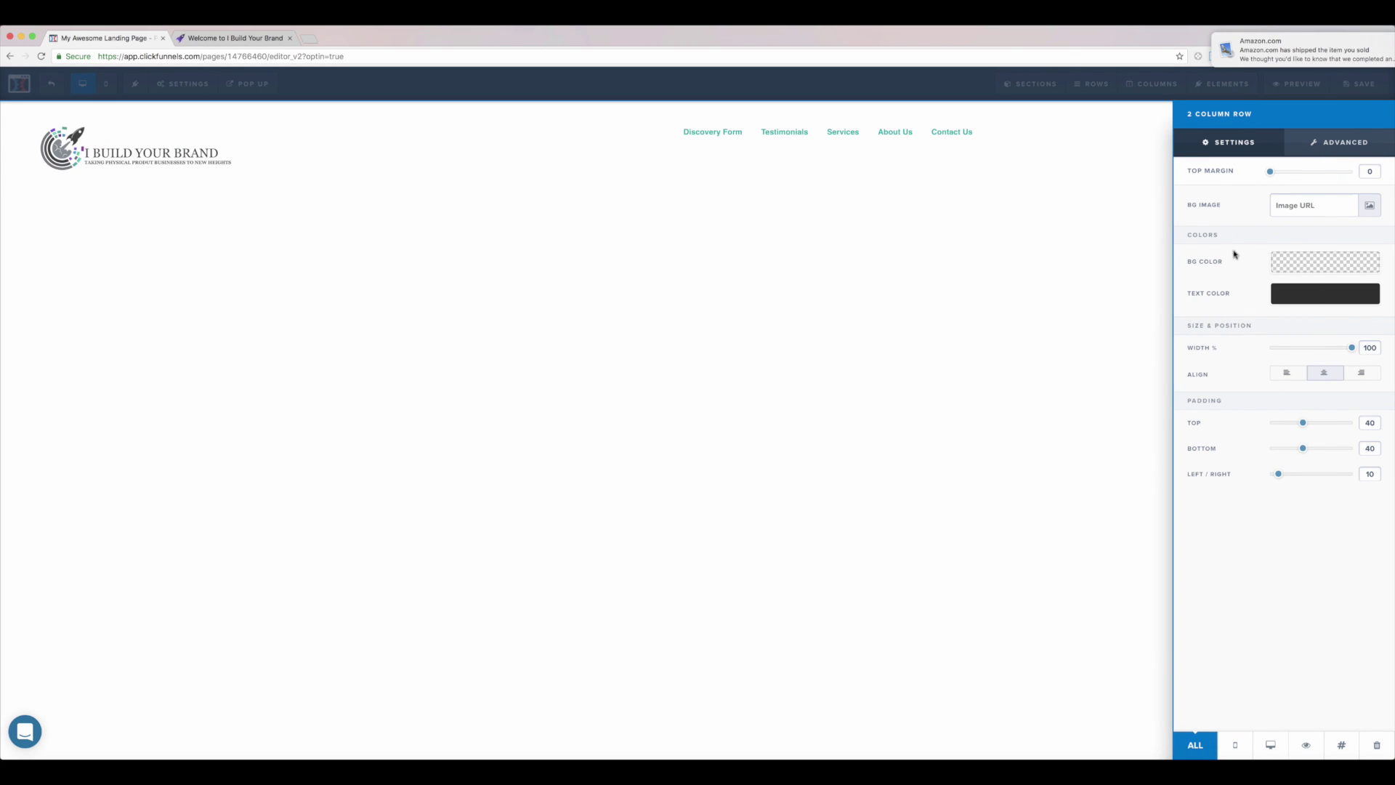
double_click(1370, 423)
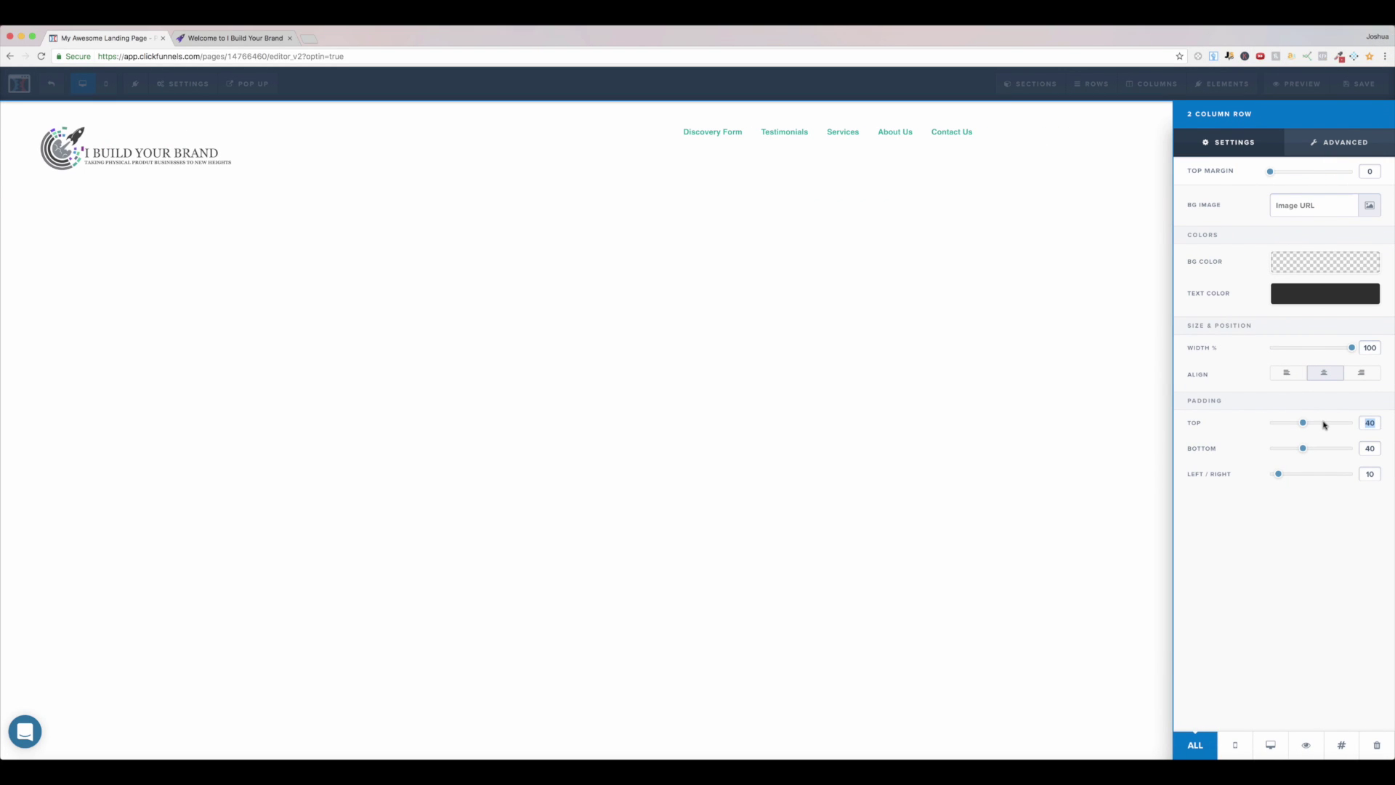
type("5")
double_click(1368, 449)
type("5")
left_click(823, 251)
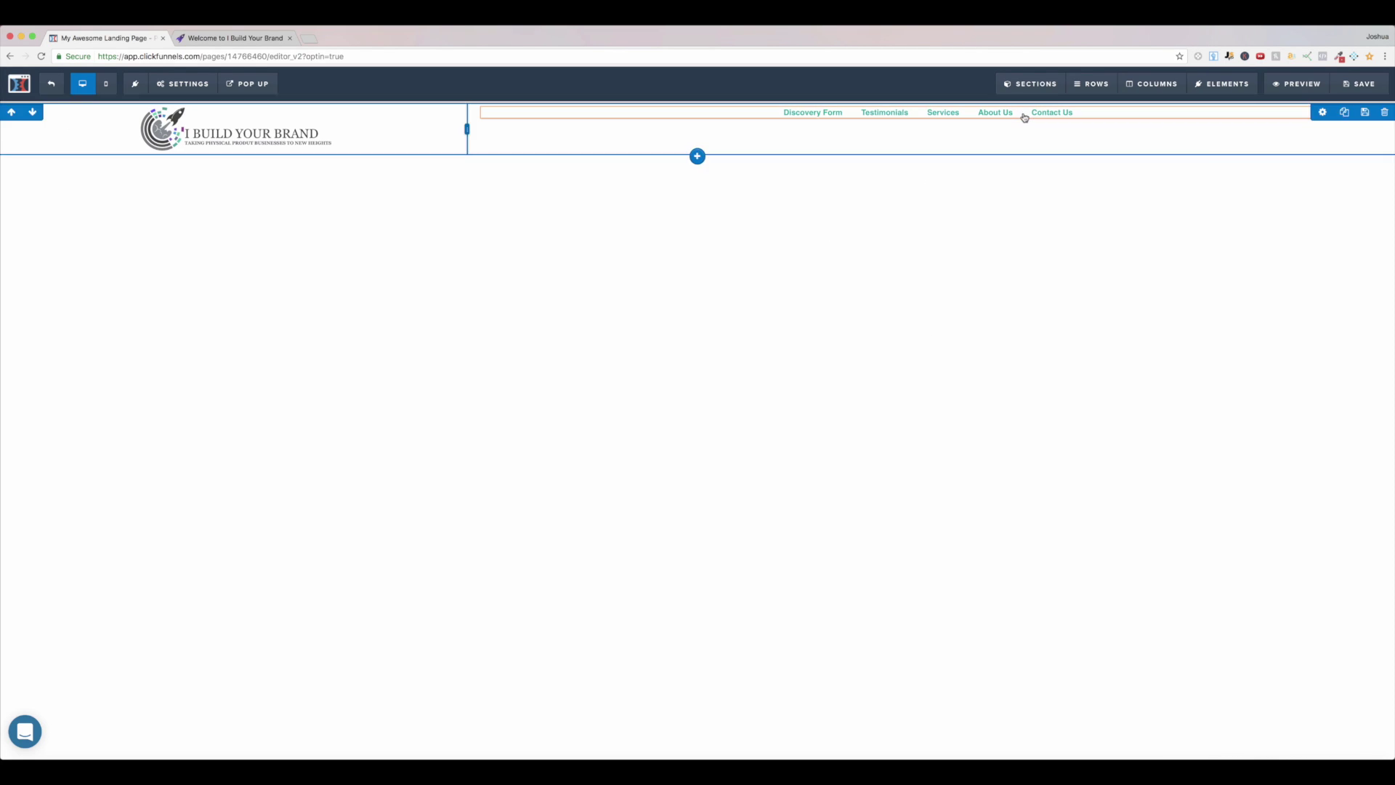
Step: Set the navigation menu's top margin to 35
left_click(1325, 115)
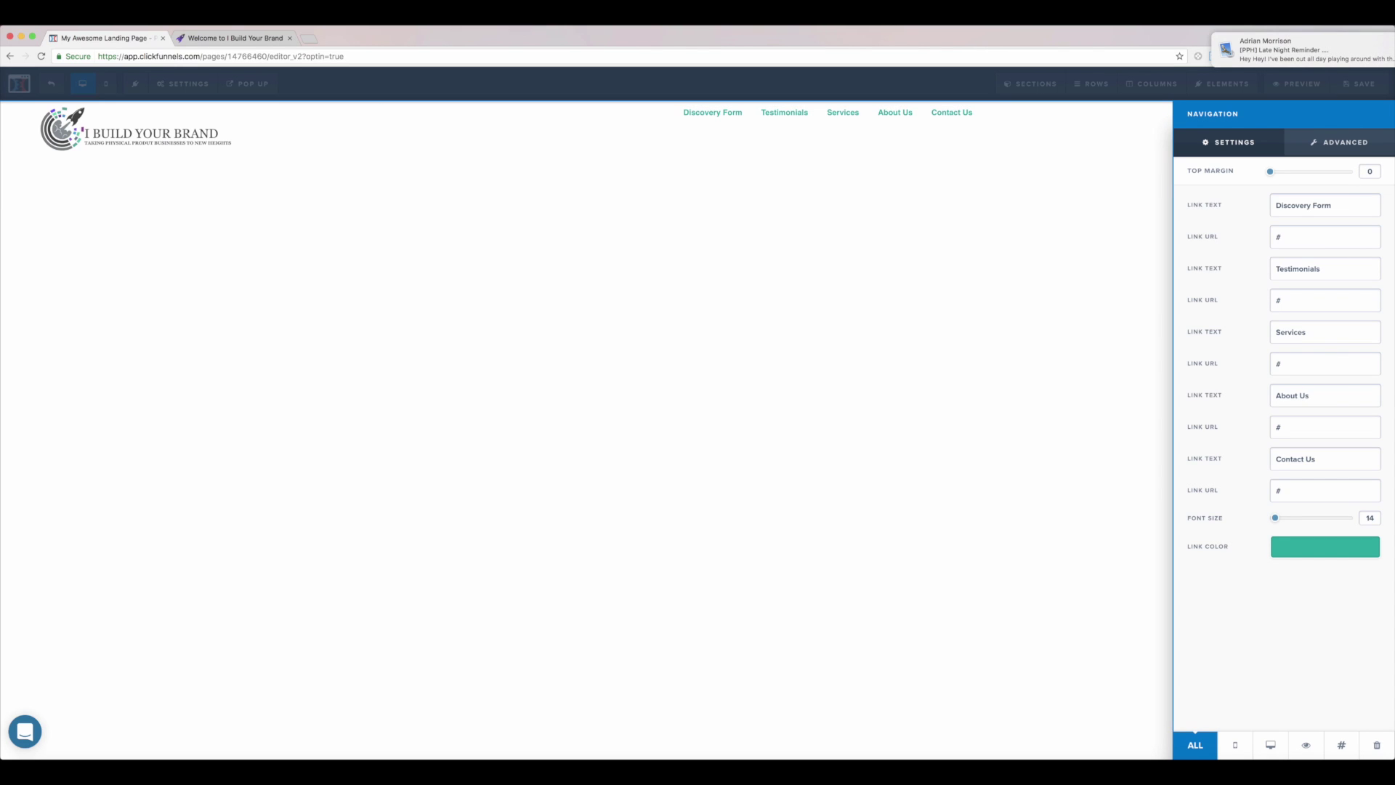
key("Return")
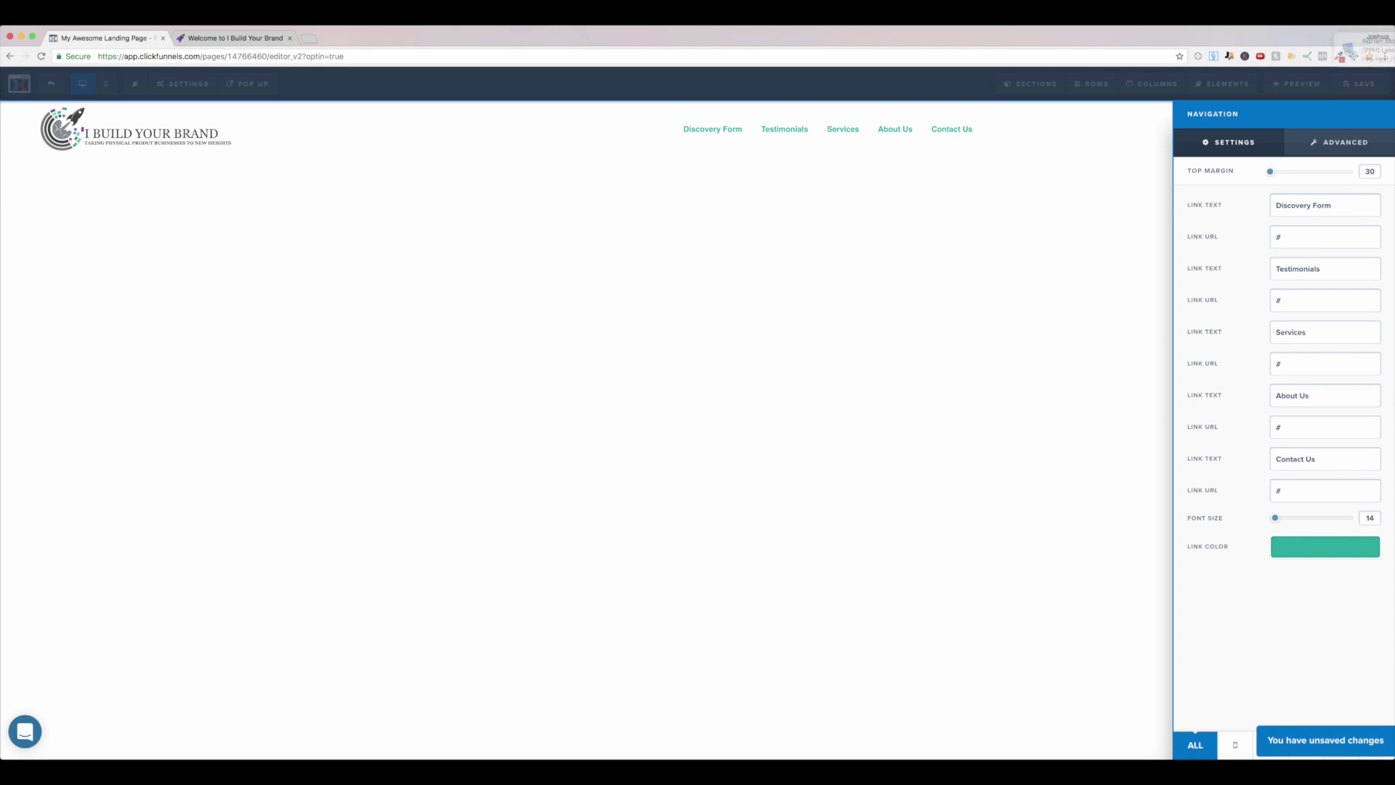
key("BackSpace")
type("5")
left_click(379, 122)
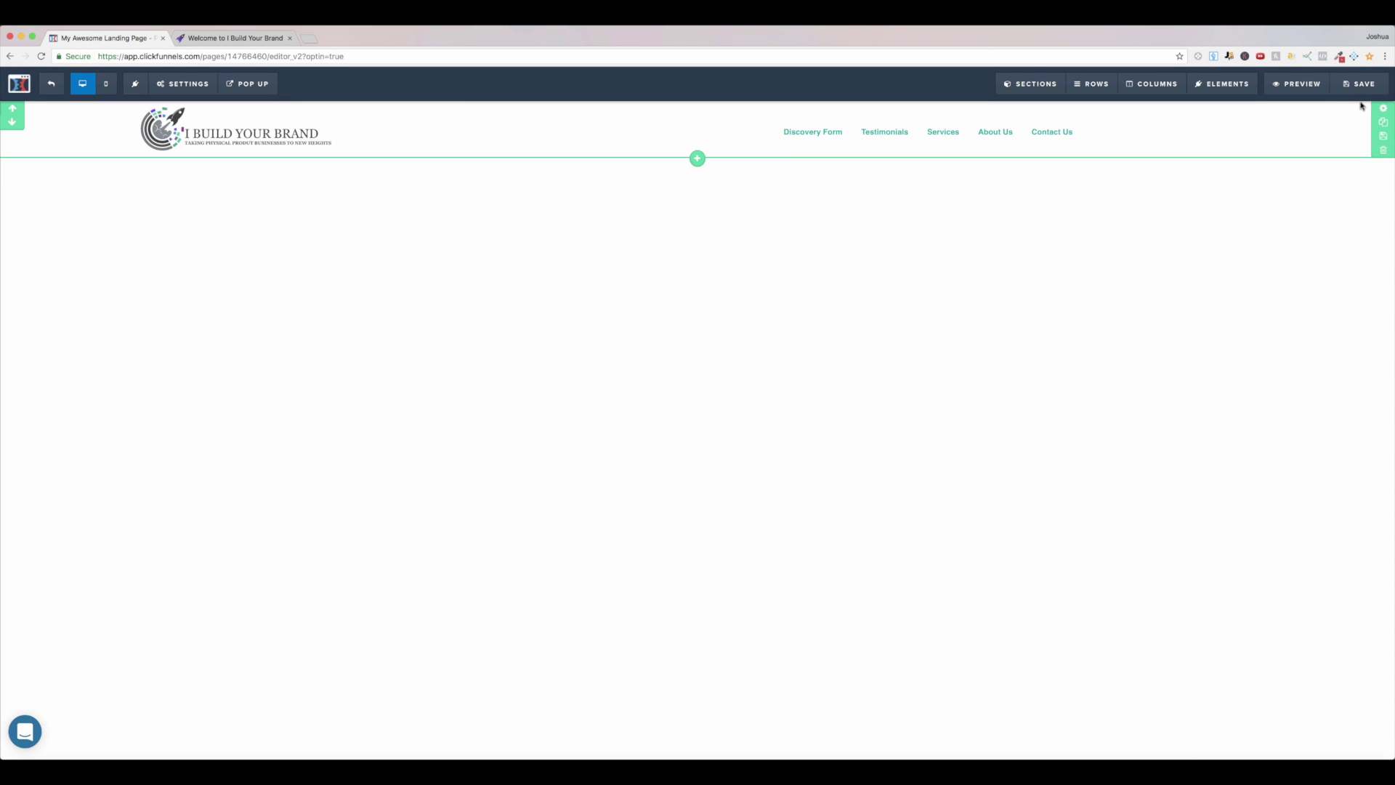
Step: Give the header section a 30% drop shadow
left_click(1390, 107)
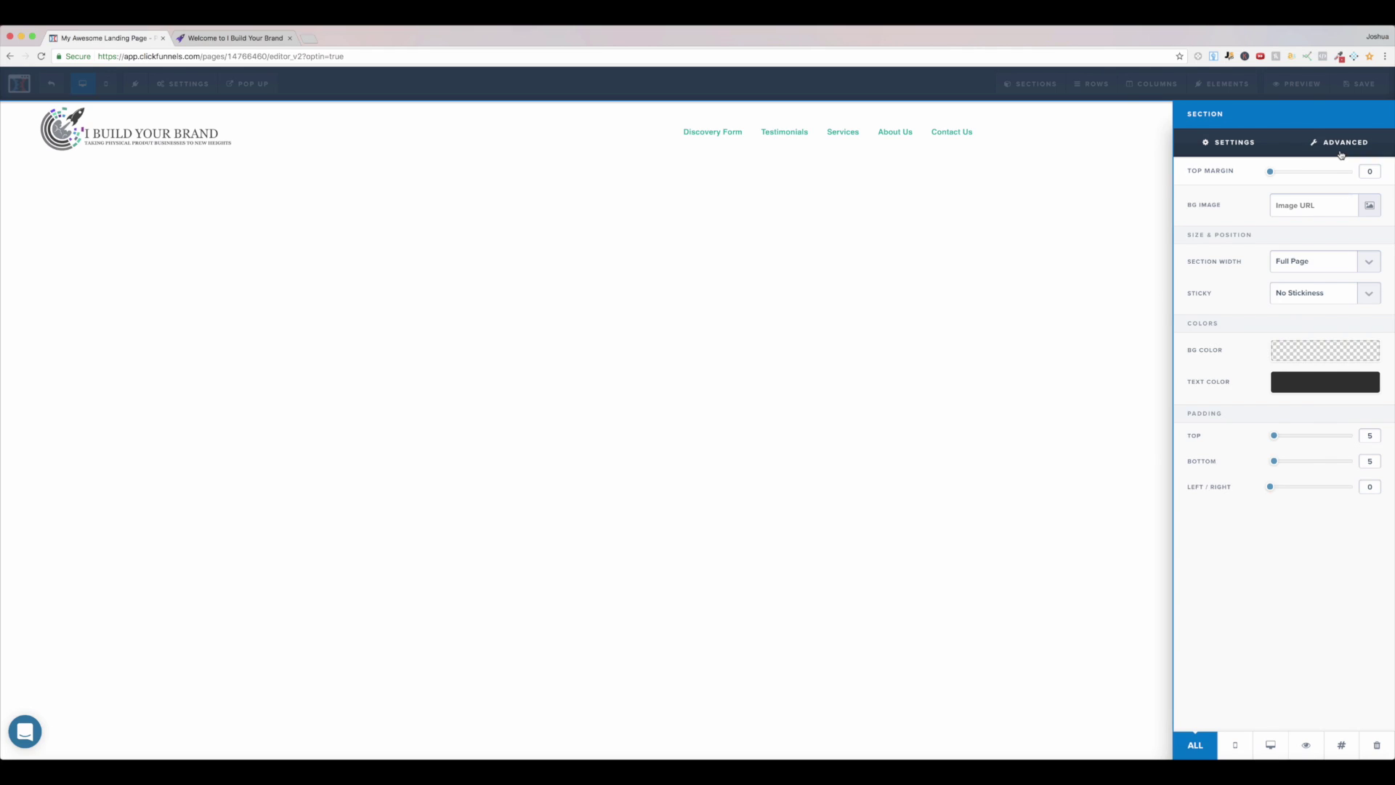
left_click(1341, 149)
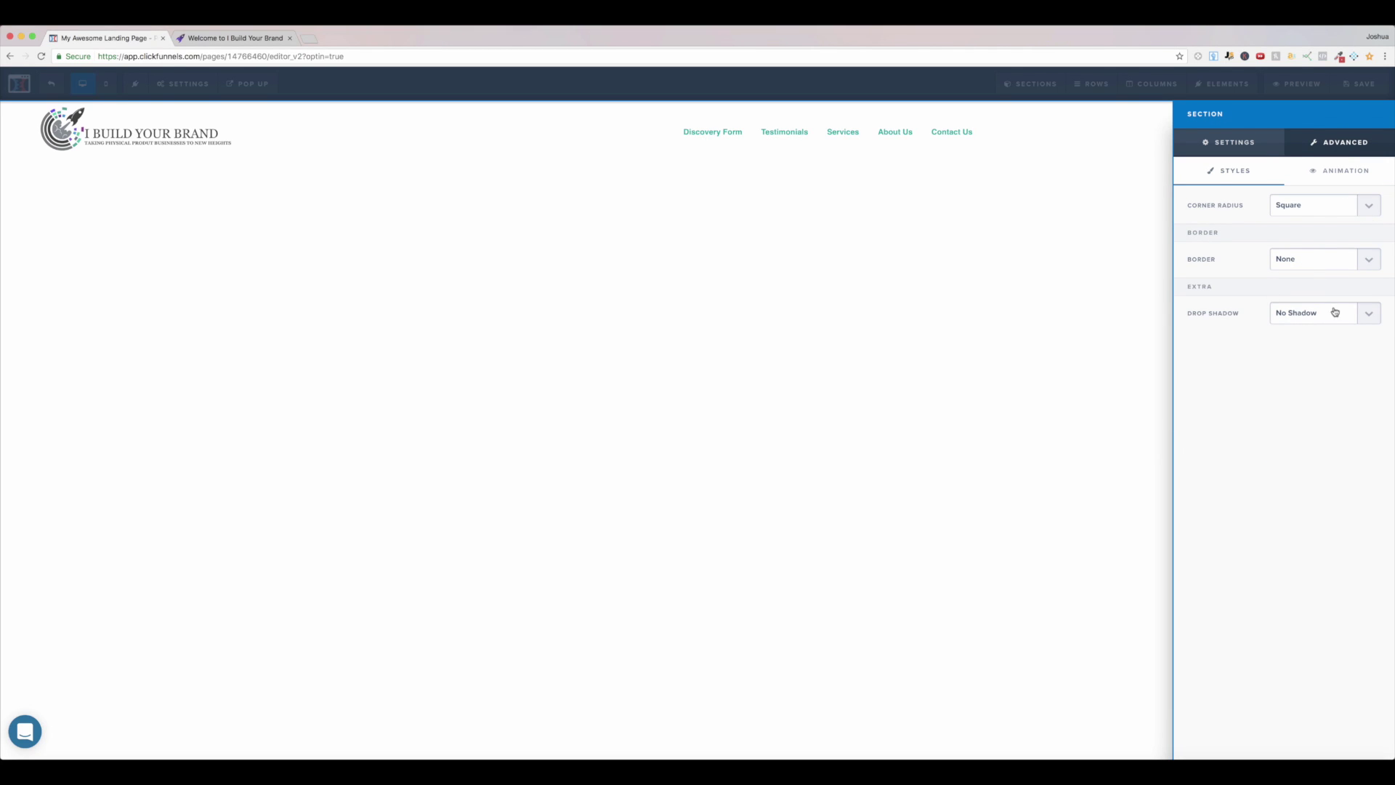
left_click(1359, 314)
left_click(1309, 356)
left_click(777, 270)
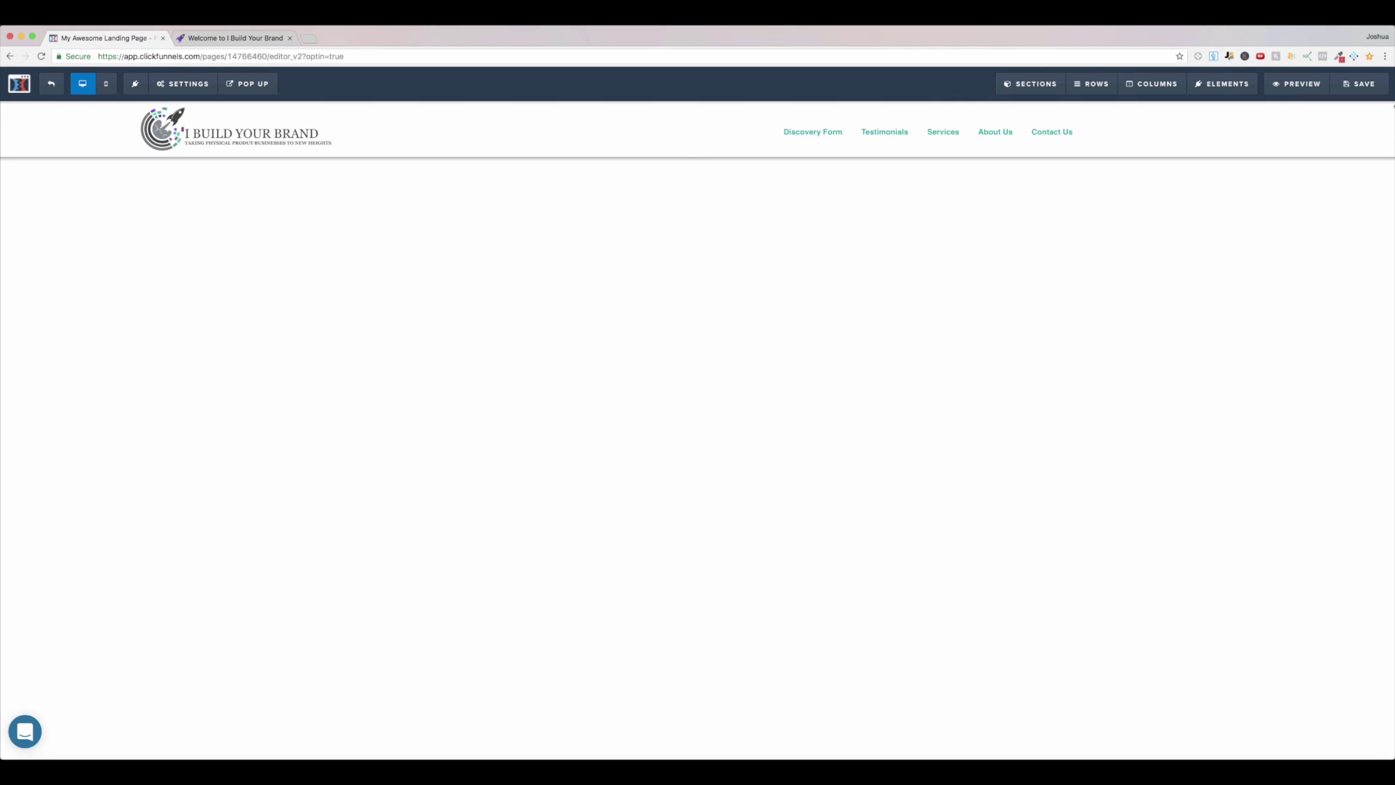
Step: Set the header section's stickiness to Stick To Top On Scroll
left_click(1387, 108)
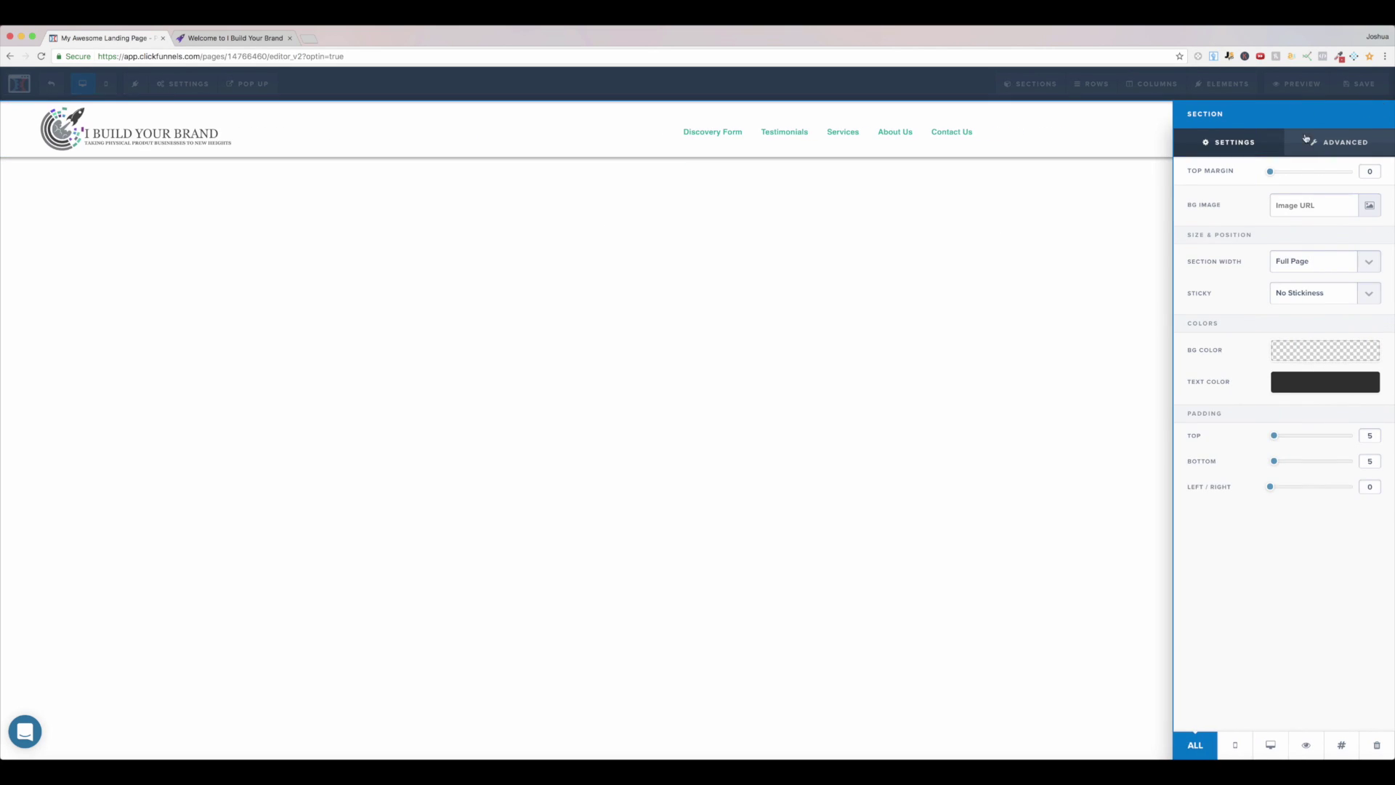
left_click(1338, 147)
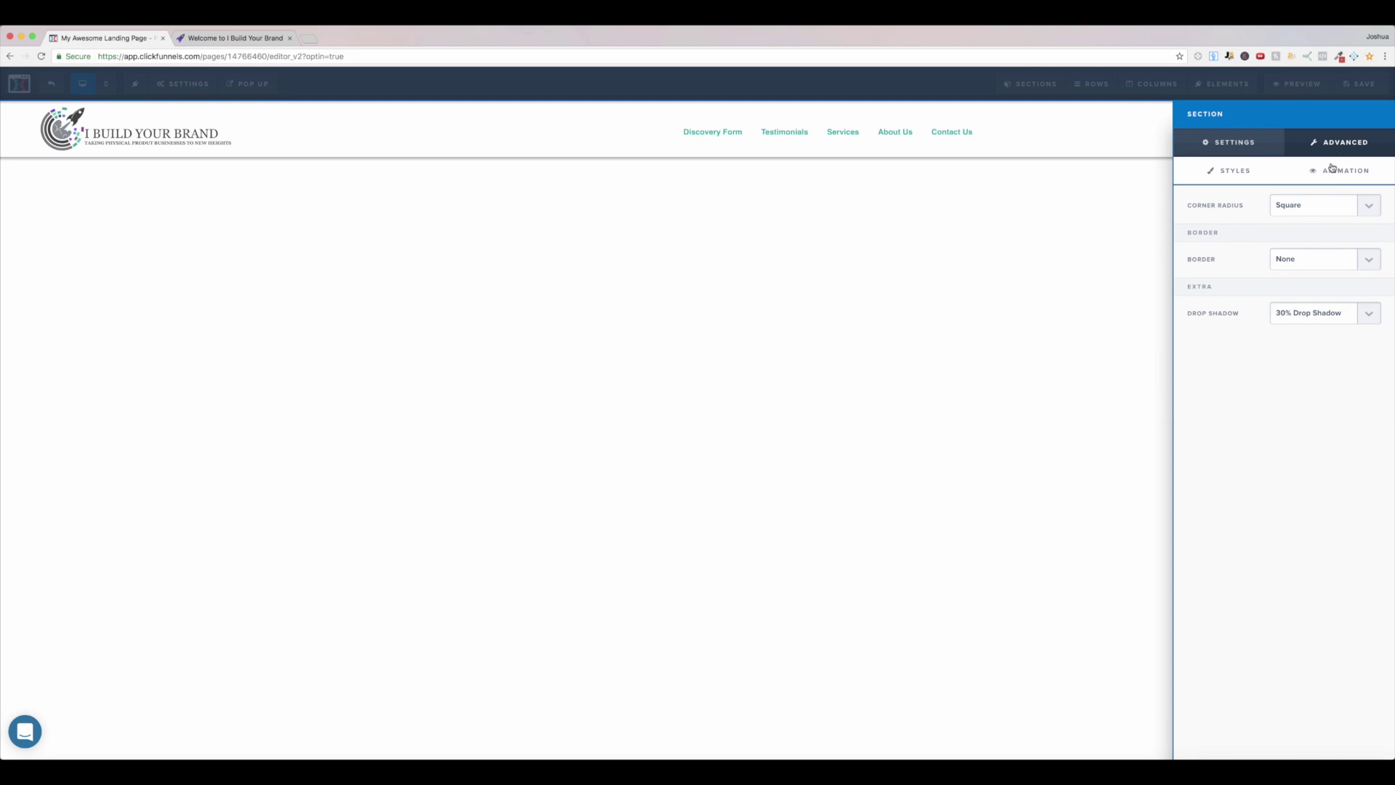
left_click(1251, 149)
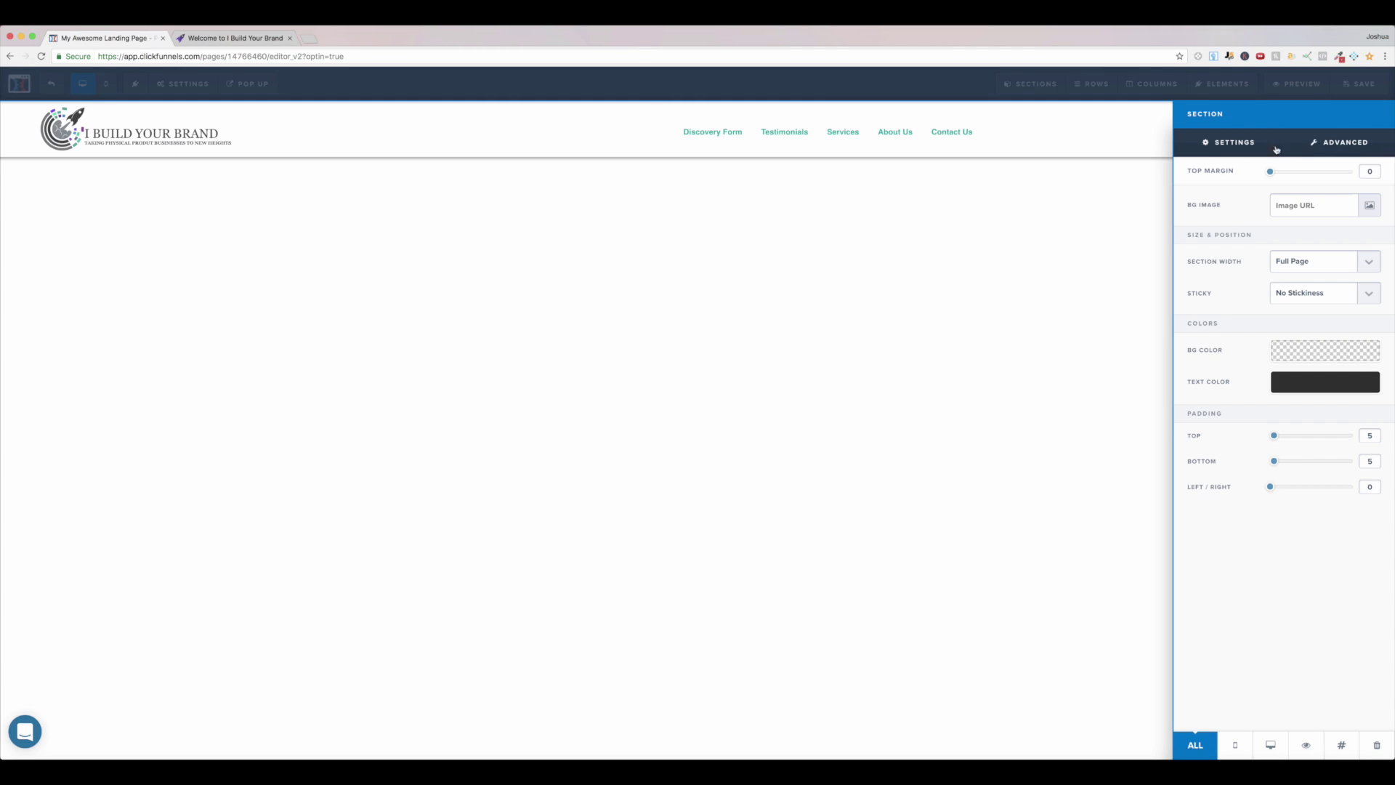
left_click(1290, 293)
left_click(1311, 304)
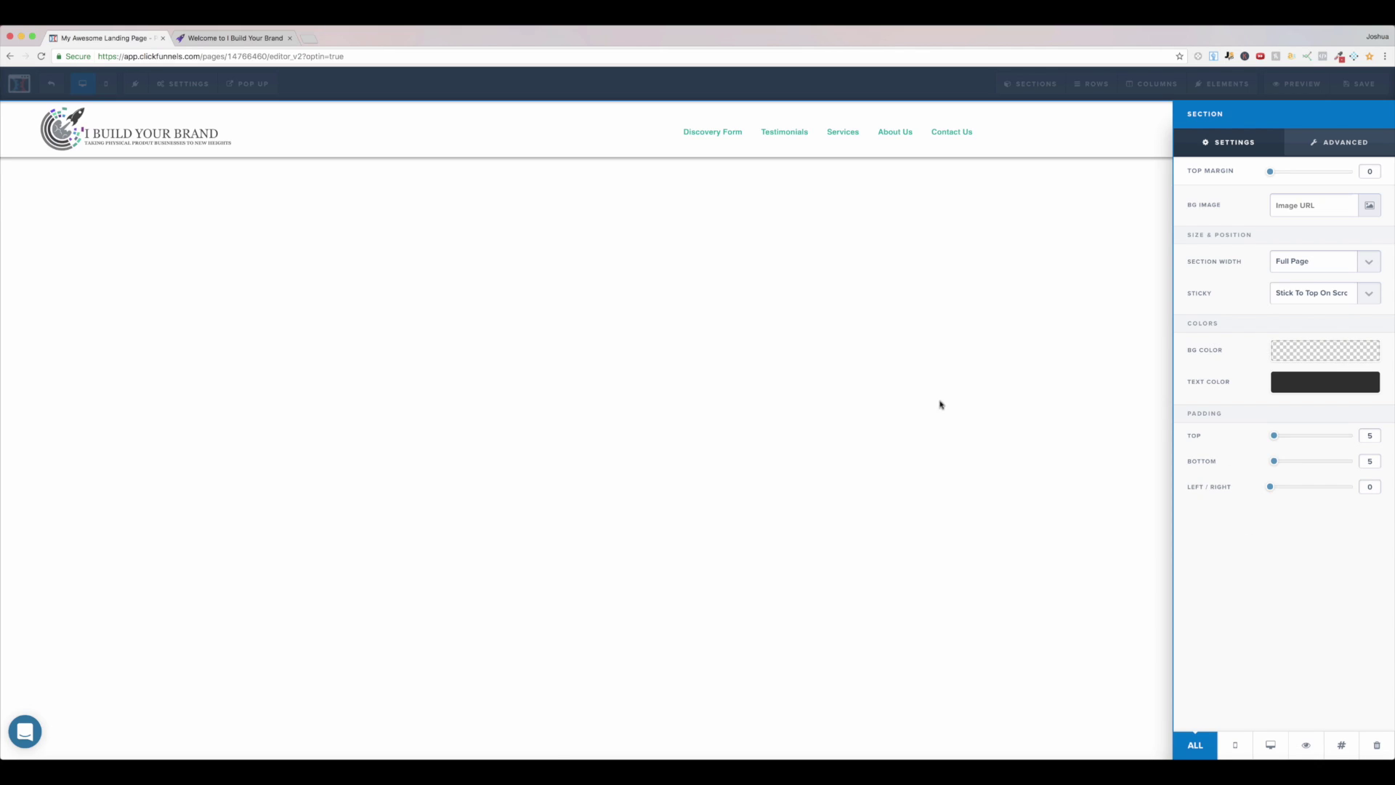
left_click(950, 419)
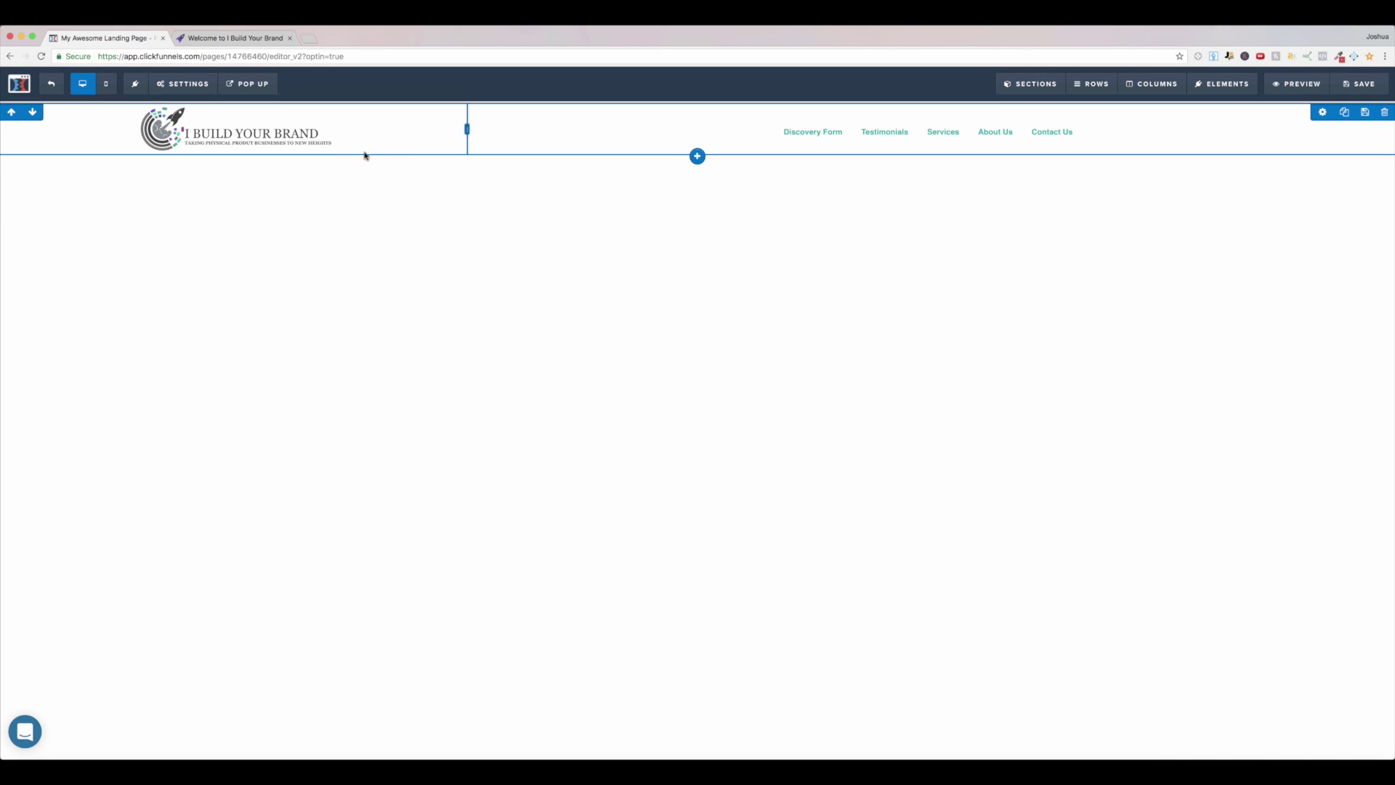
left_click(333, 141)
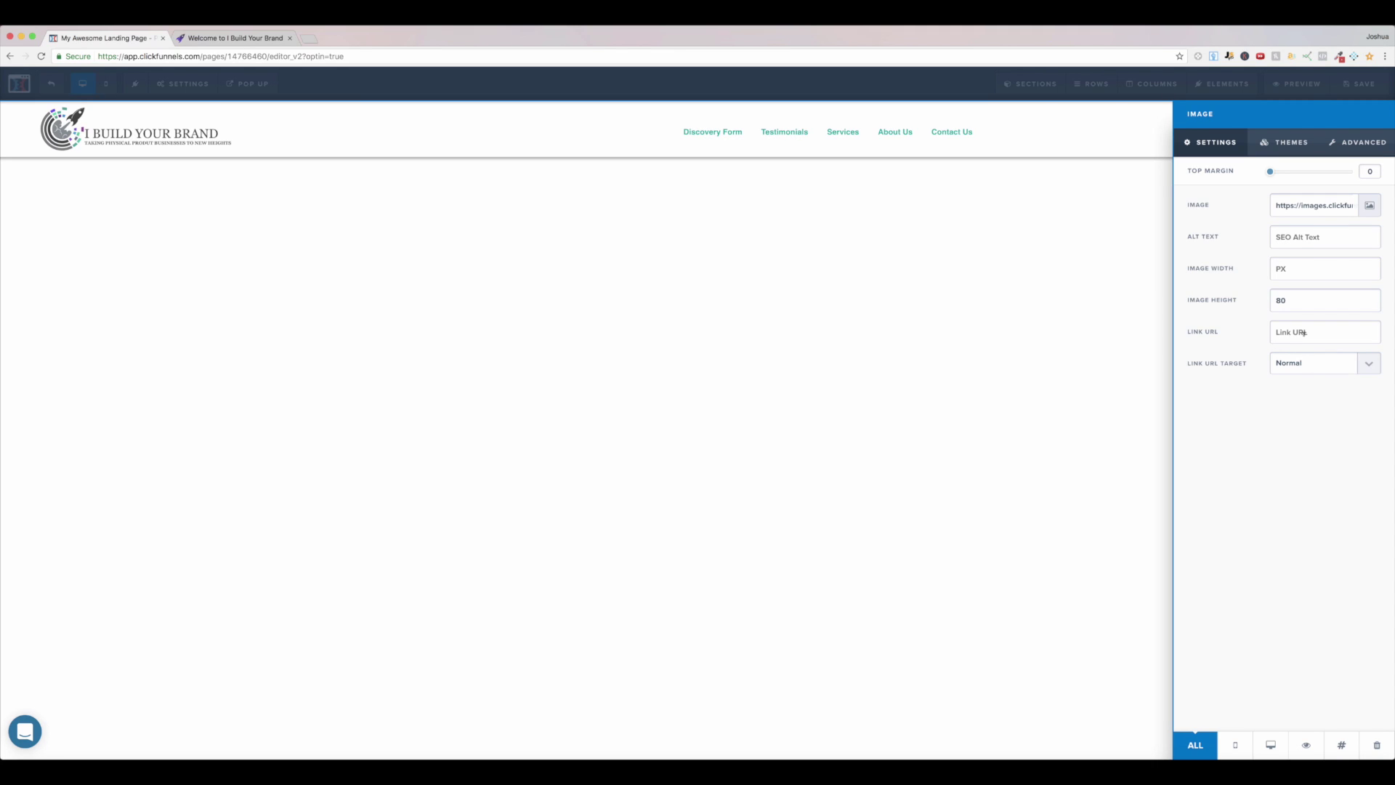
left_click(1377, 333)
type("#")
key("BackSpace")
type("http")
type("s://ibuildyourbrand.com/")
left_click(922, 307)
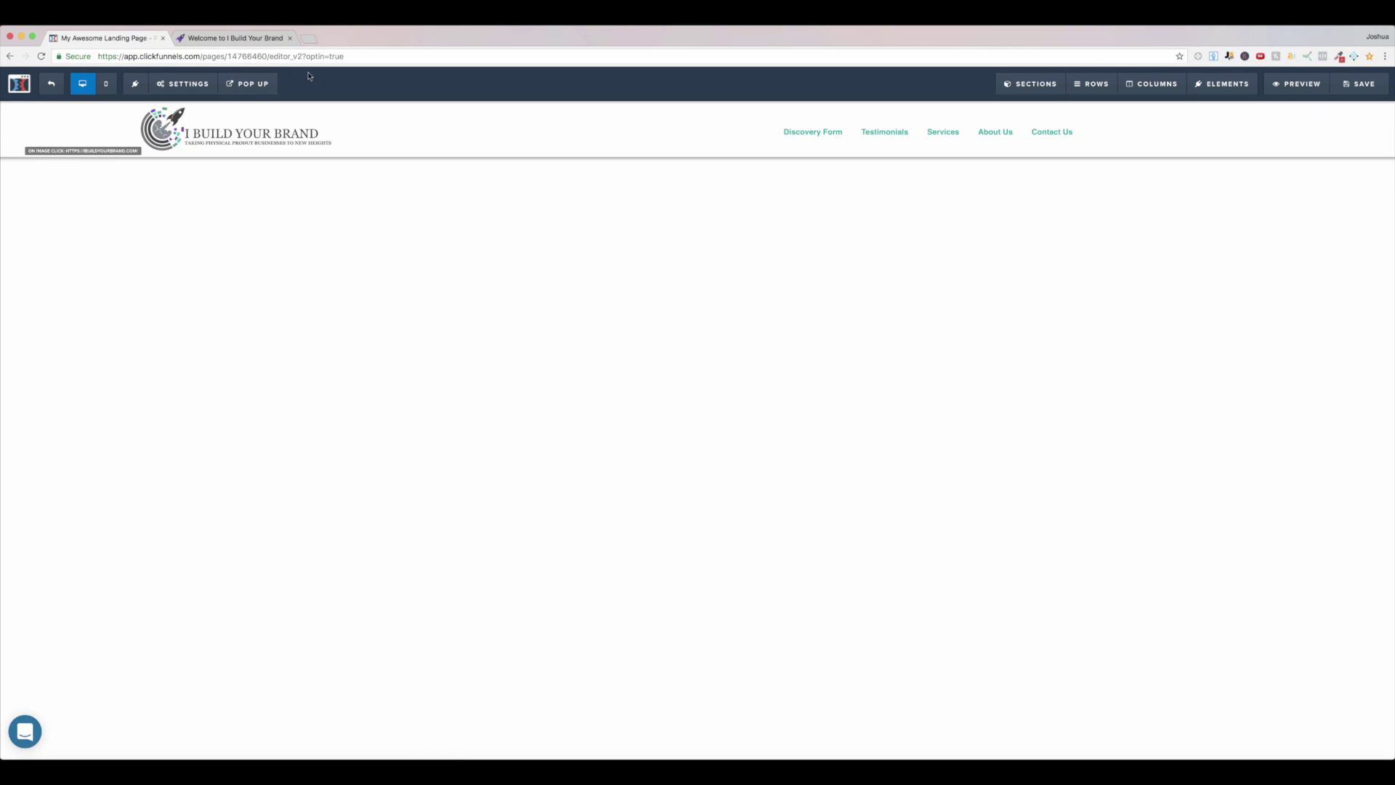
left_click(232, 38)
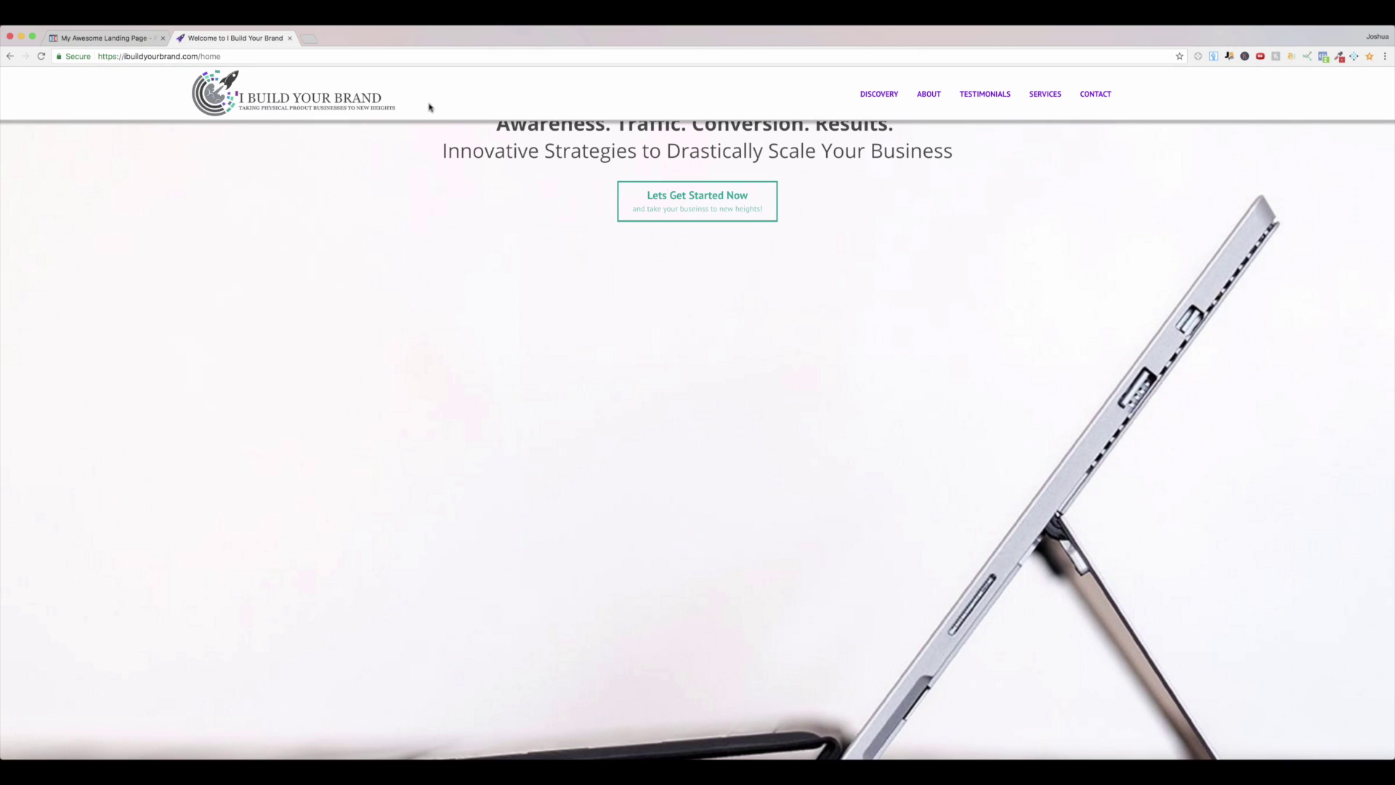
left_click(110, 39)
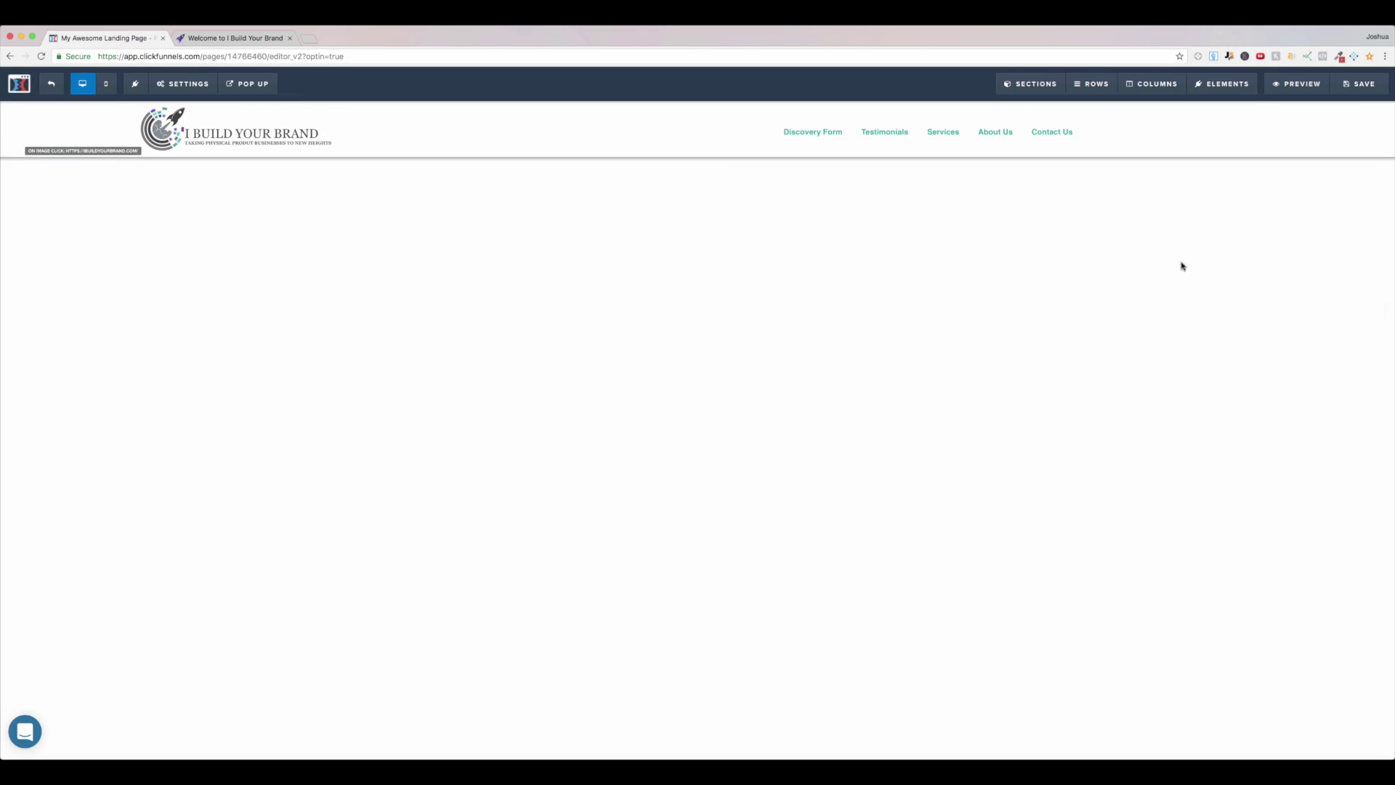
left_click(160, 85)
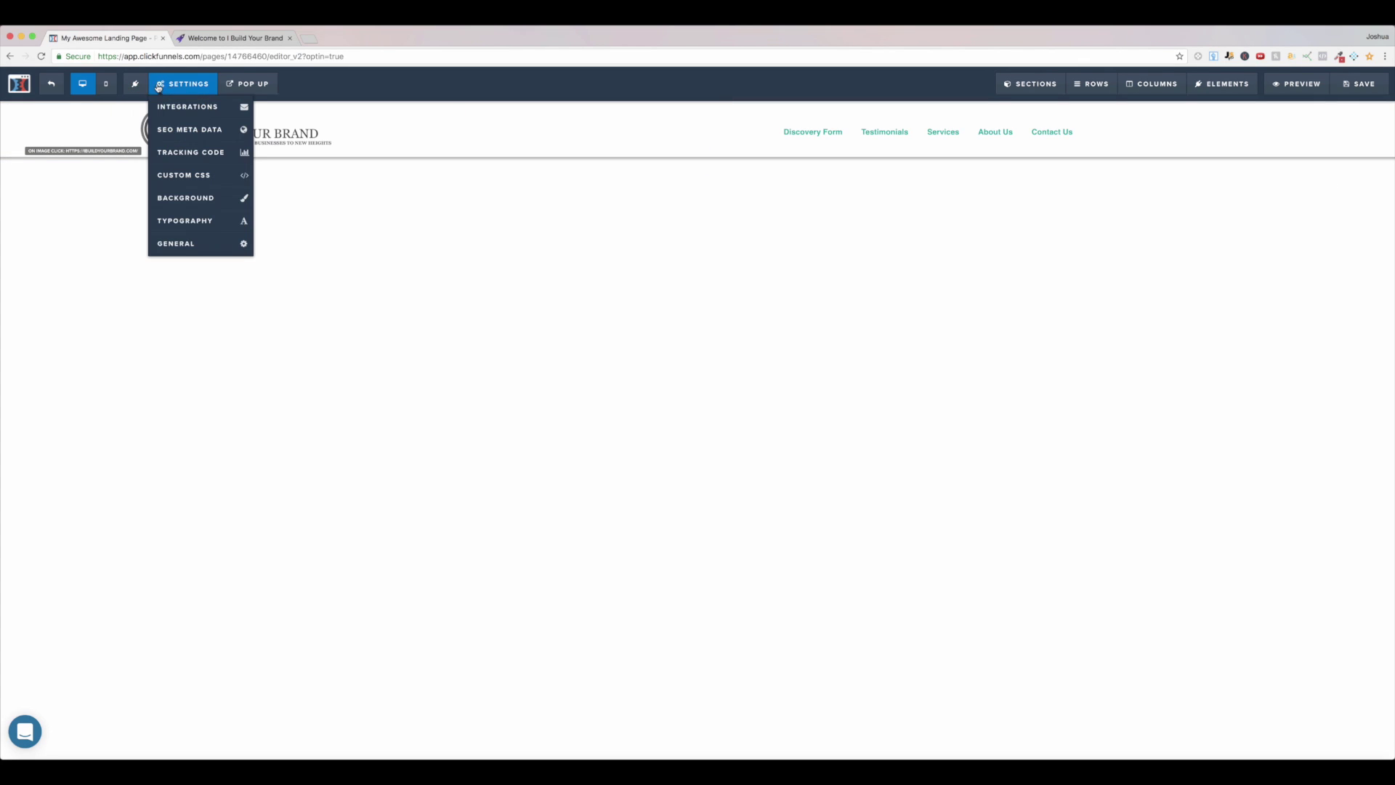
left_click(192, 178)
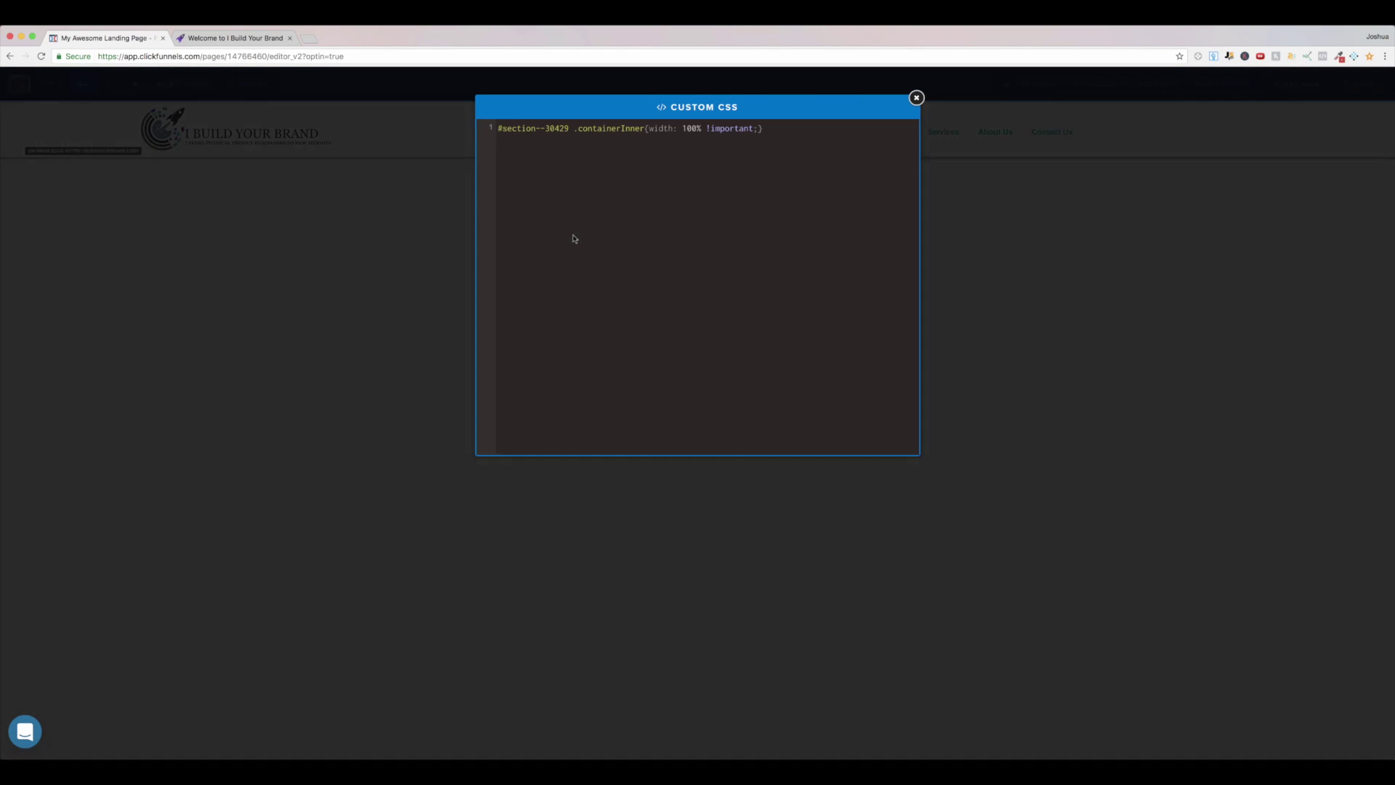
left_click_drag(766, 128, 499, 128)
left_click(511, 130)
mouse_move(764, 128)
left_mouse_down()
mouse_move(574, 127)
mouse_move(763, 128)
left_mouse_up()
left_click(917, 97)
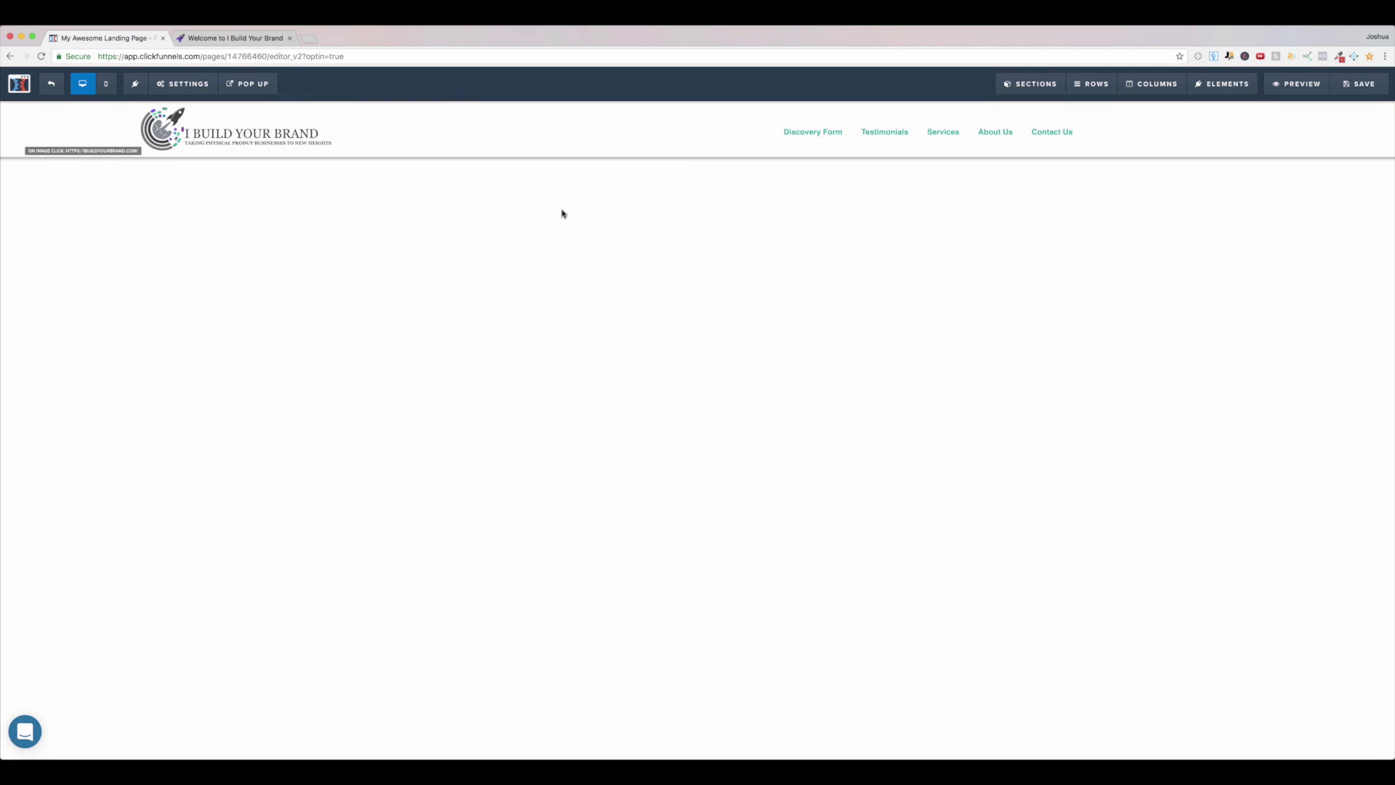